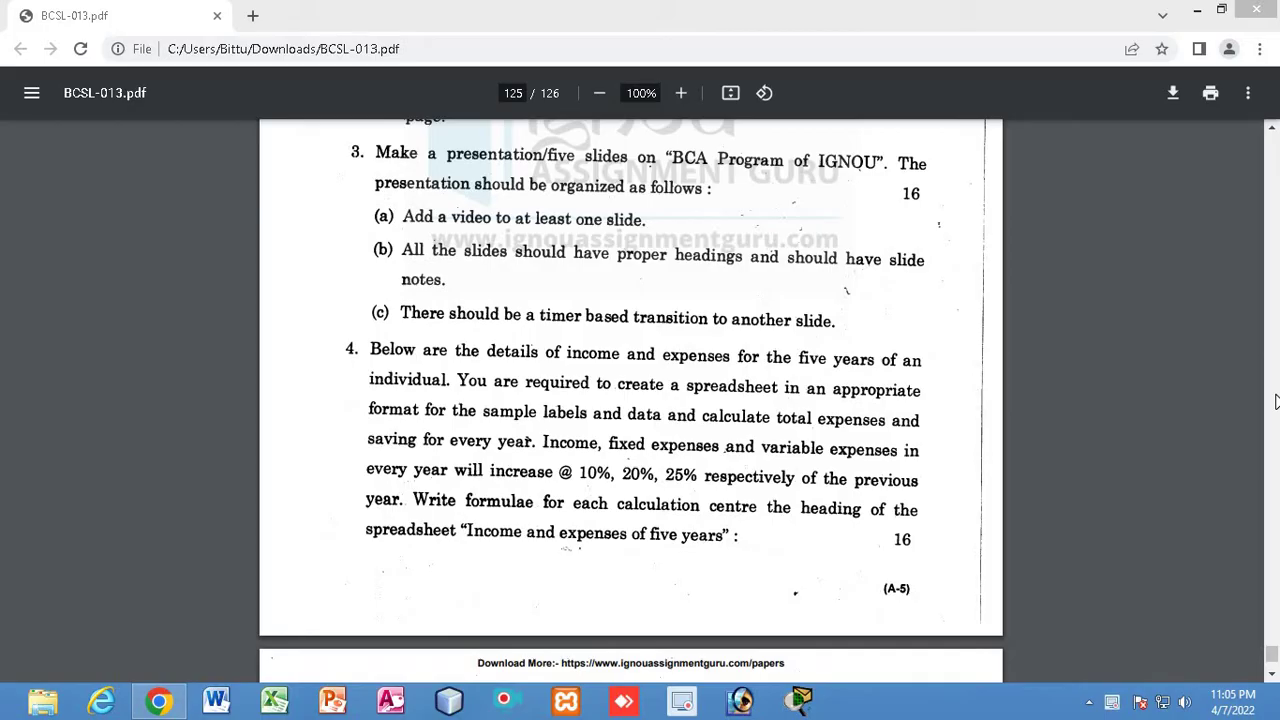
Highlight question 4 and its spreadsheet heading, then scroll down to the Income and Expenses table
{"action": "left_click_drag", "start_coordinate": [895, 539], "coordinate": [910, 543]}
{"action": "left_click", "coordinate": [902, 544]}
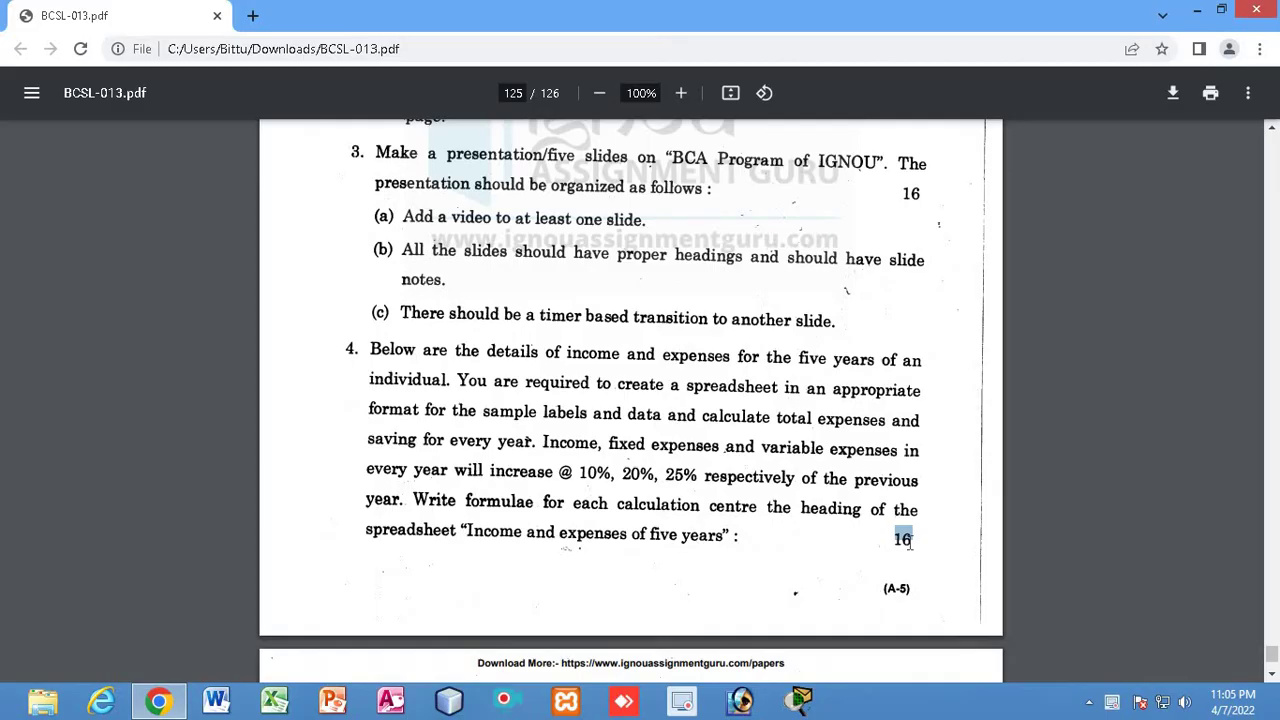
{"action": "left_click_drag", "start_coordinate": [368, 351], "coordinate": [750, 527]}
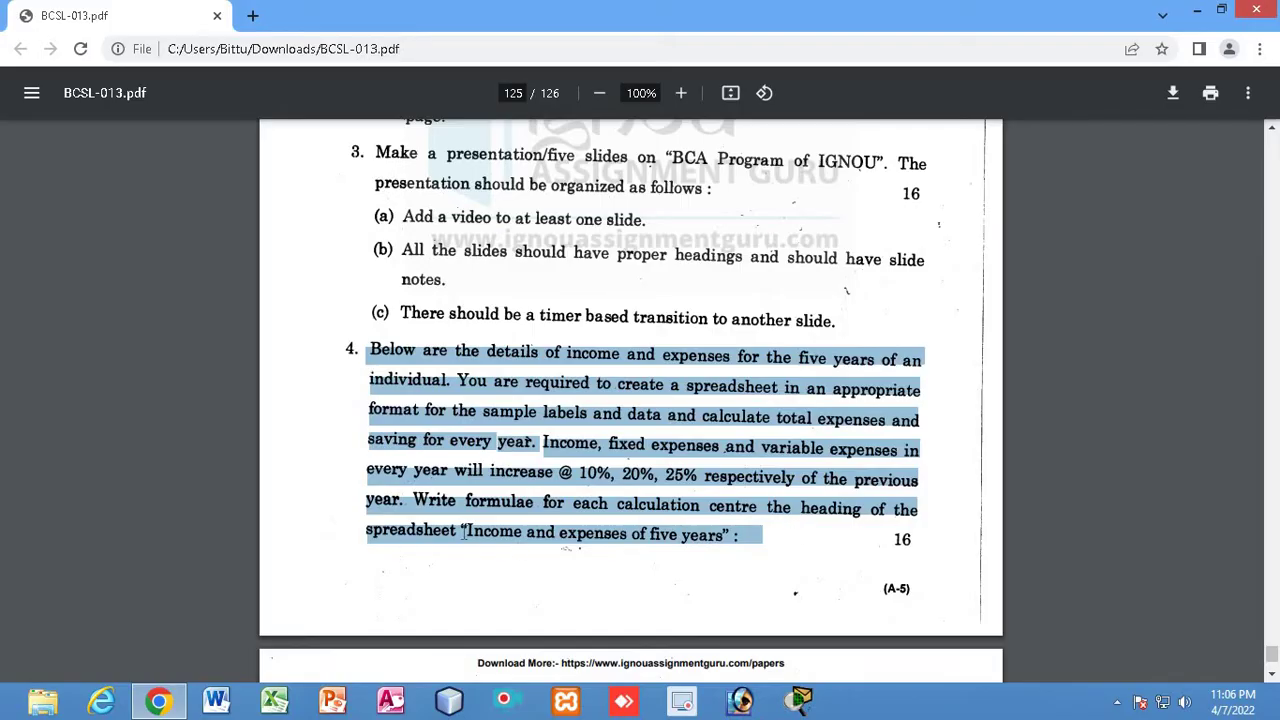
{"action": "left_click_drag", "start_coordinate": [460, 534], "coordinate": [726, 538]}
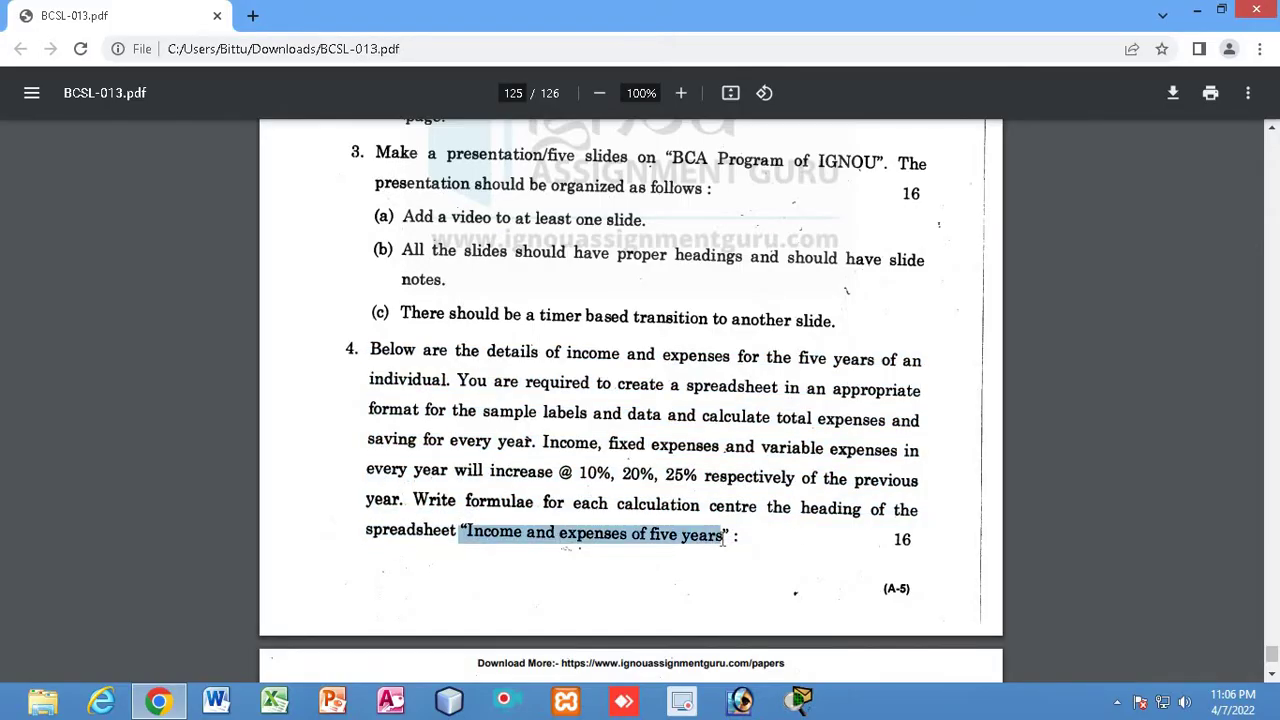
{"action": "scroll", "coordinate": [750, 495], "scroll_direction": "down", "scroll_amount": 3}
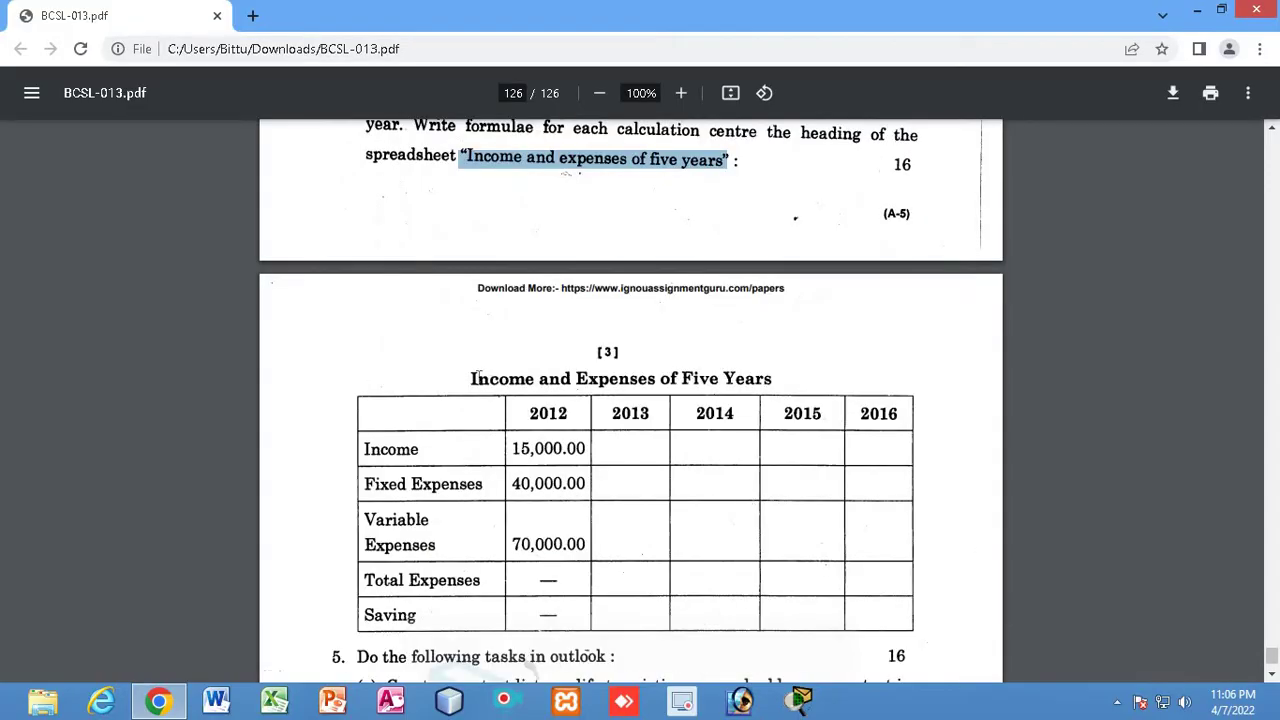
Launch Excel with a blank workbook, dismiss the activation notice, and place its window on the right
{"action": "left_click", "coordinate": [274, 700]}
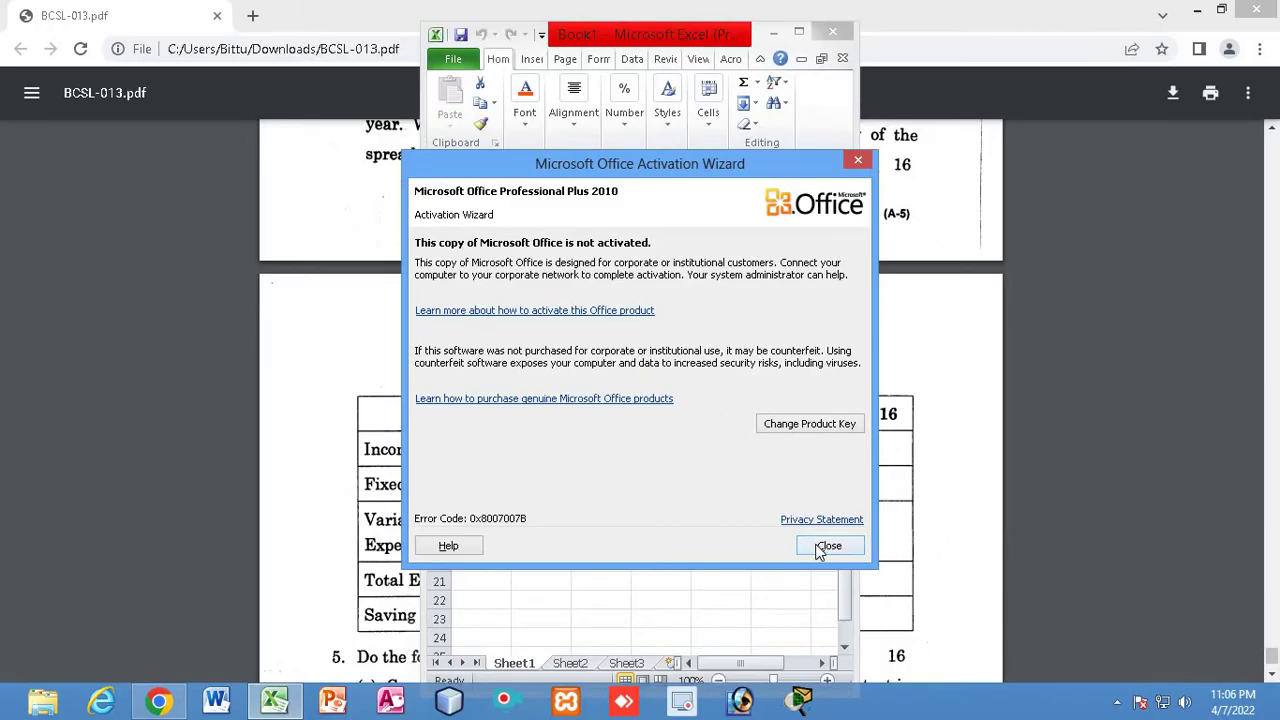
{"action": "left_click", "coordinate": [824, 546]}
{"action": "left_click", "coordinate": [799, 33]}
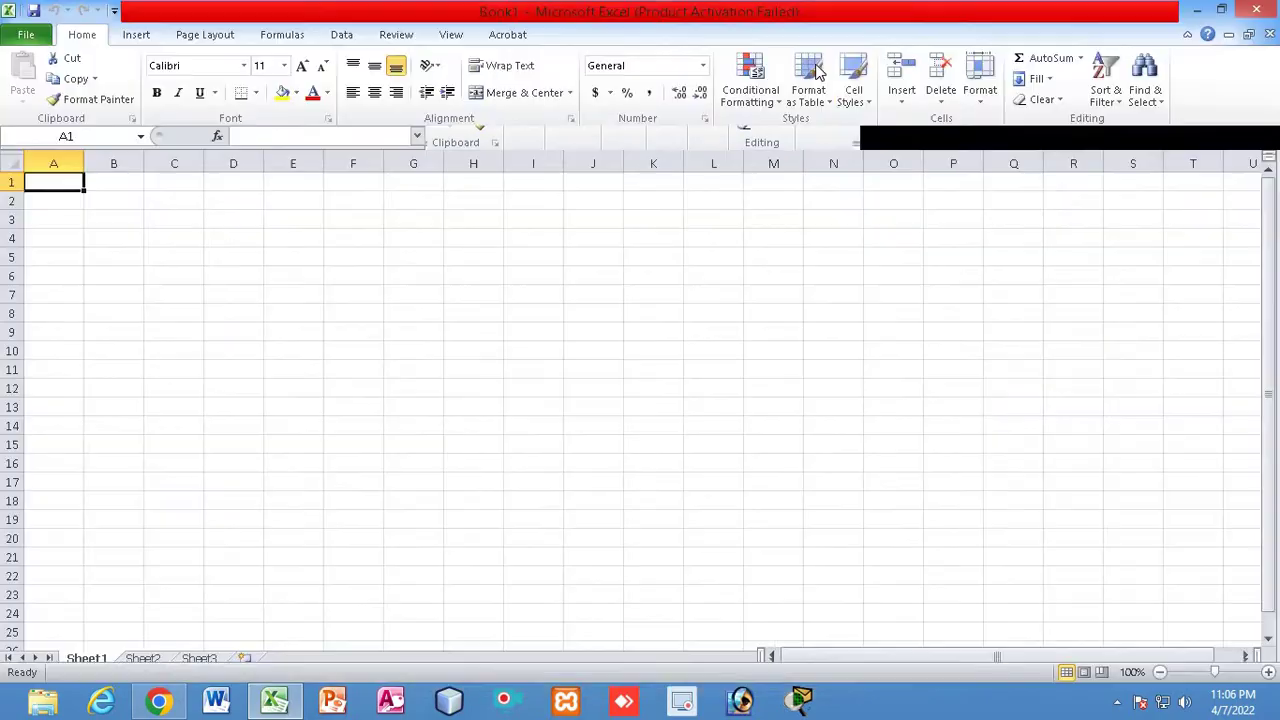
{"action": "left_click", "coordinate": [1240, 10]}
{"action": "left_click_drag", "start_coordinate": [858, 305], "coordinate": [1168, 300]}
{"action": "left_click_drag", "start_coordinate": [823, 34], "coordinate": [1037, 71]}
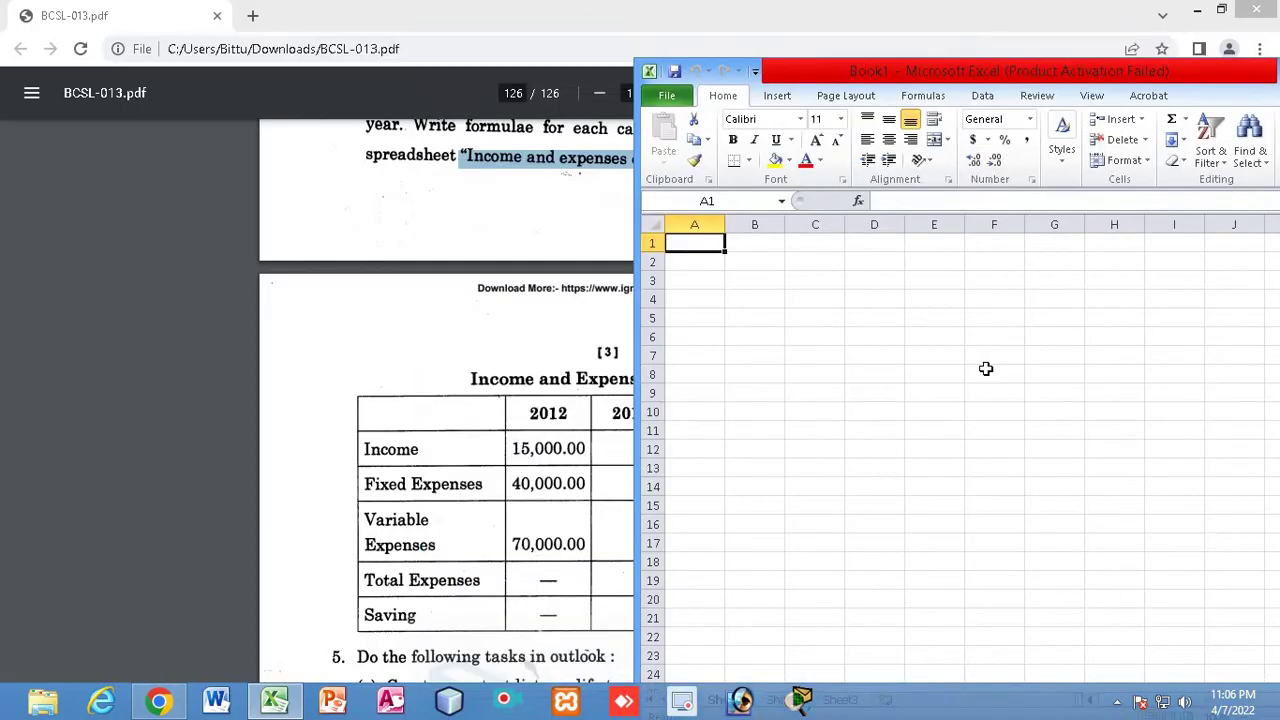
Resize the PDF window and move it to the left edge beside Excel
{"action": "left_click", "coordinate": [542, 460]}
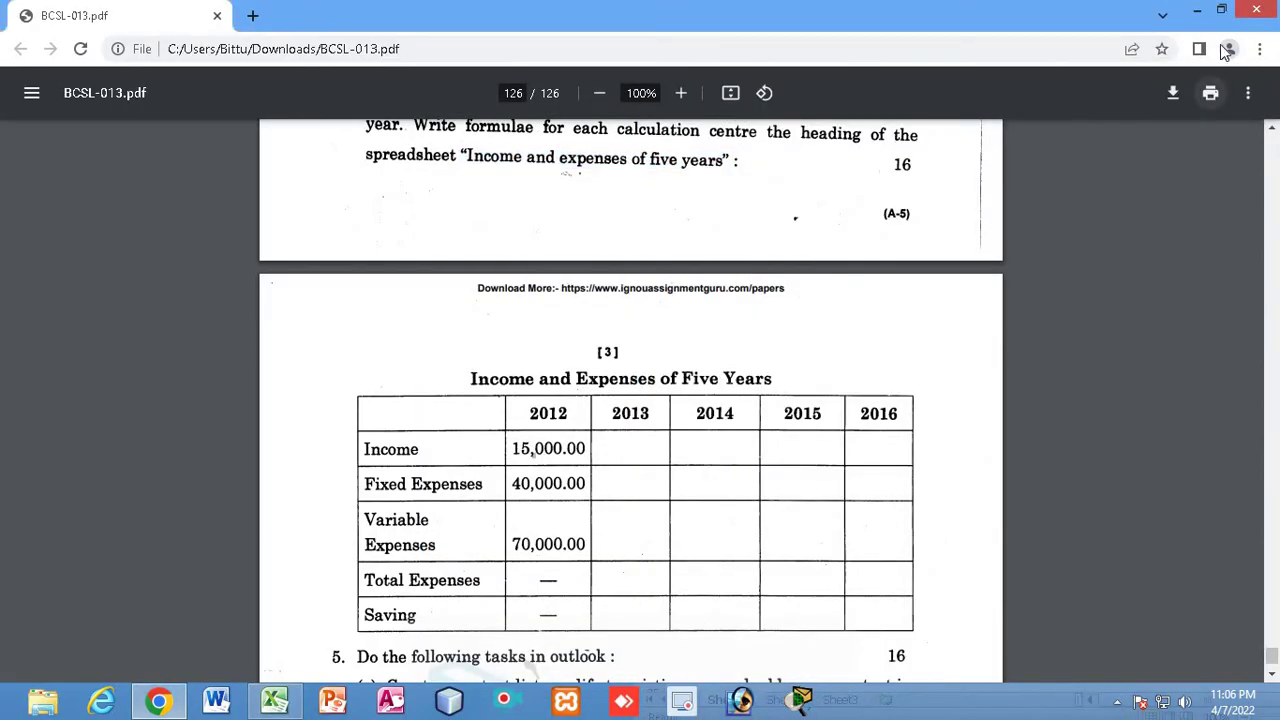
{"action": "left_click", "coordinate": [1221, 9]}
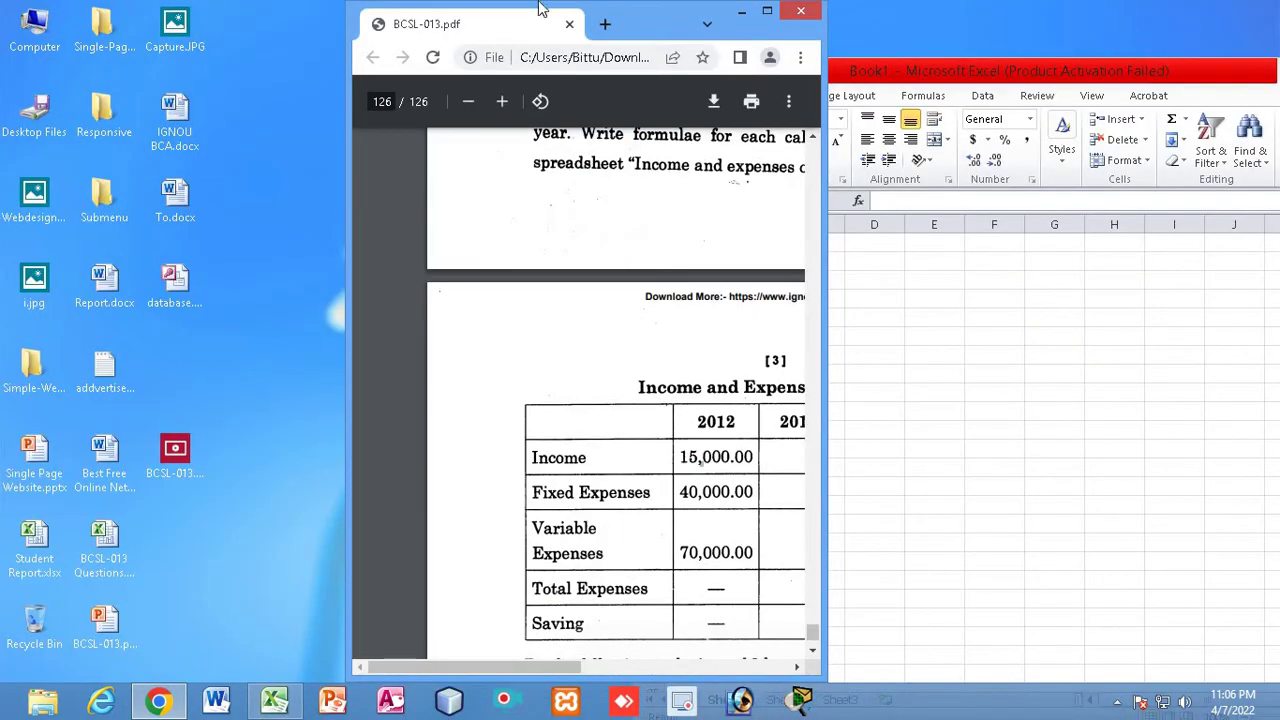
{"action": "double_click", "coordinate": [395, 8]}
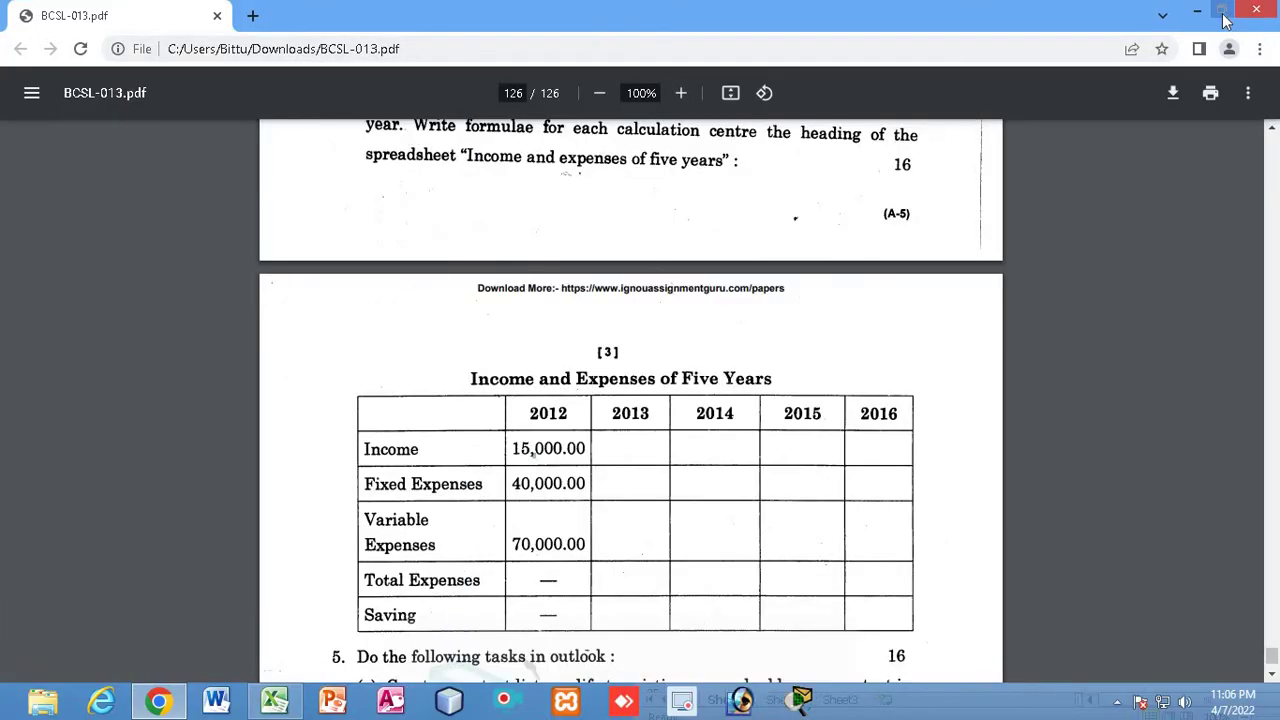
{"action": "left_click", "coordinate": [1221, 9]}
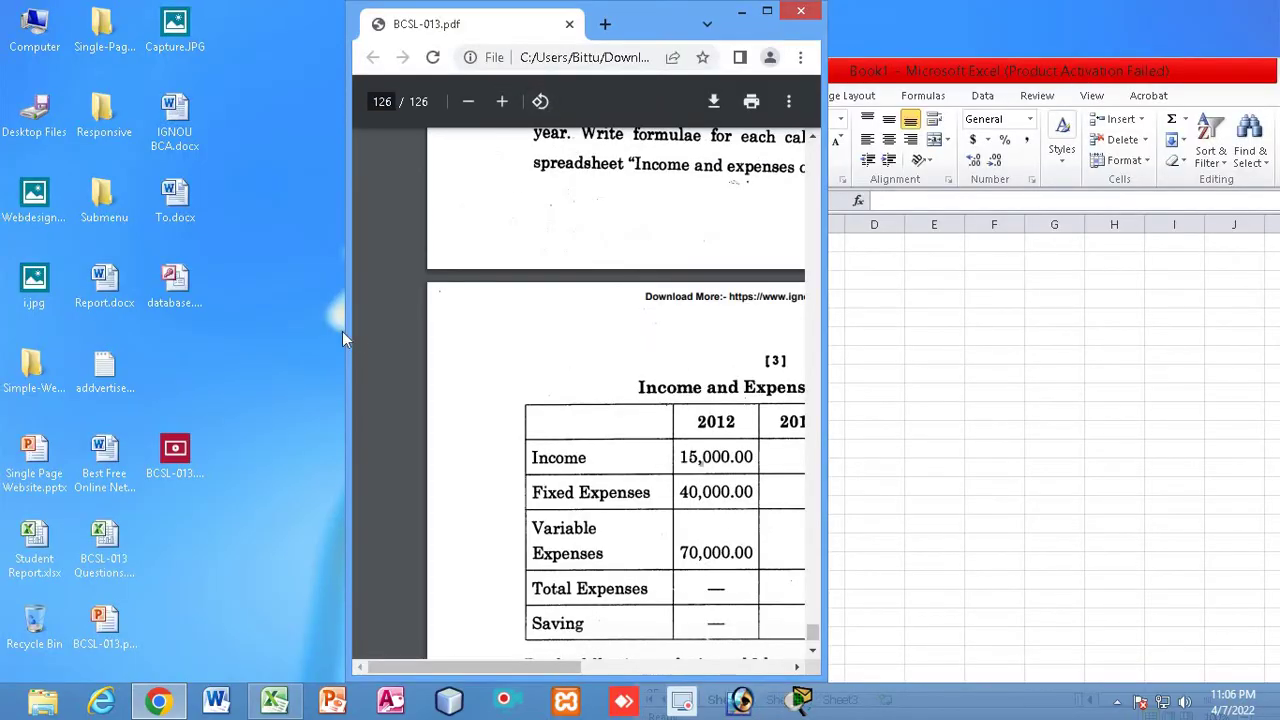
{"action": "left_click_drag", "start_coordinate": [342, 331], "coordinate": [148, 331]}
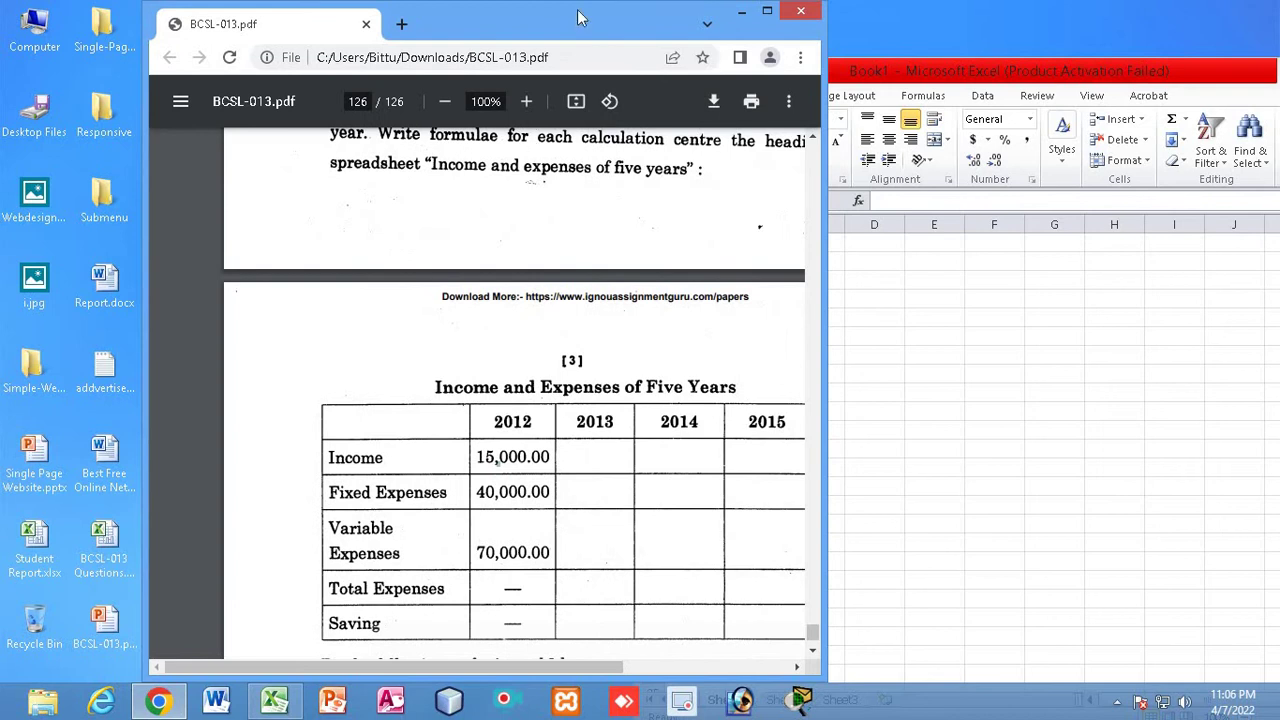
{"action": "left_click_drag", "start_coordinate": [578, 17], "coordinate": [438, 20]}
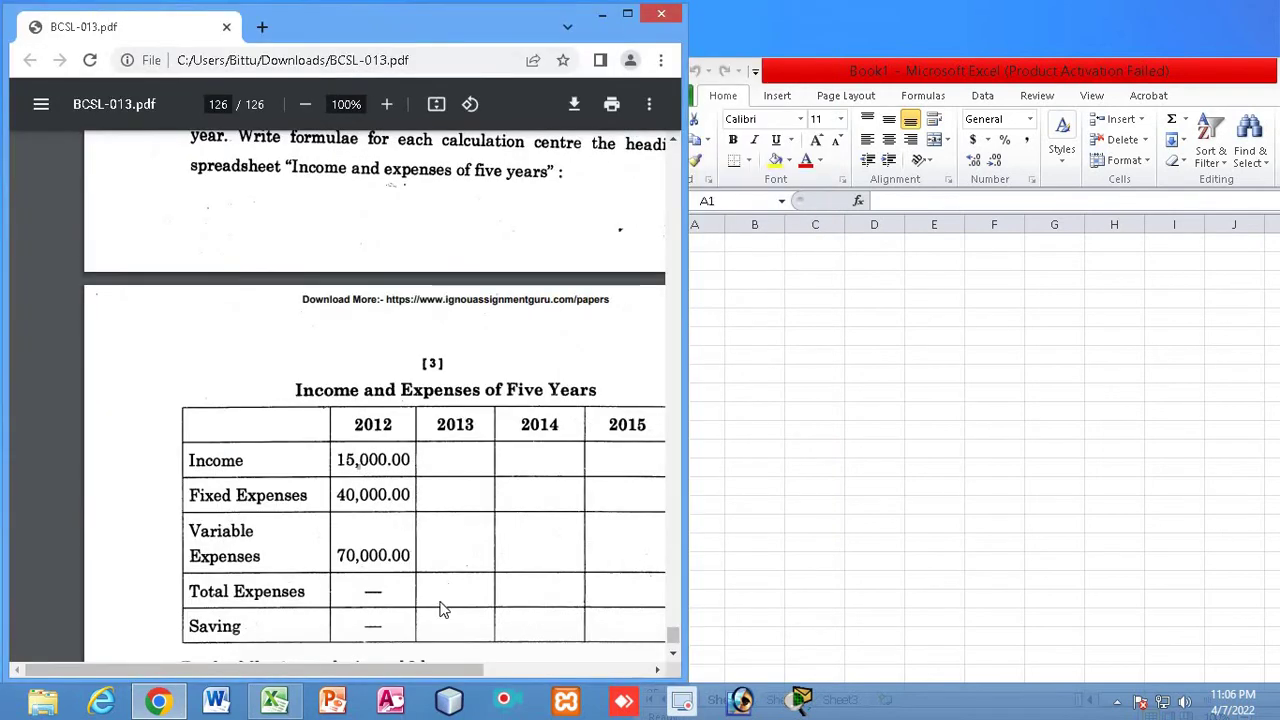
{"action": "left_click_drag", "start_coordinate": [417, 668], "coordinate": [503, 668]}
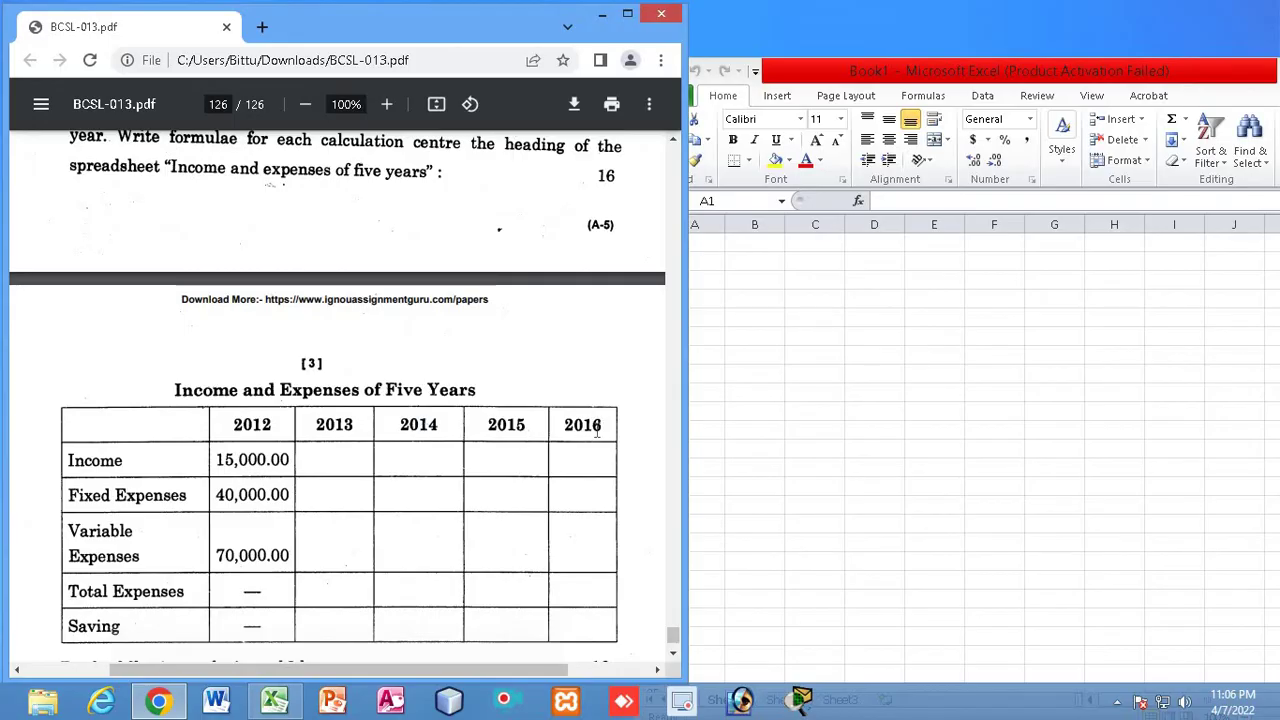
Enter the years 2012, 2013, 2014, 2015 and 2016 across B2:F2
{"action": "left_click_drag", "start_coordinate": [597, 430], "coordinate": [599, 430]}
{"action": "left_click", "coordinate": [757, 263]}
{"action": "type", "text": "2012"}
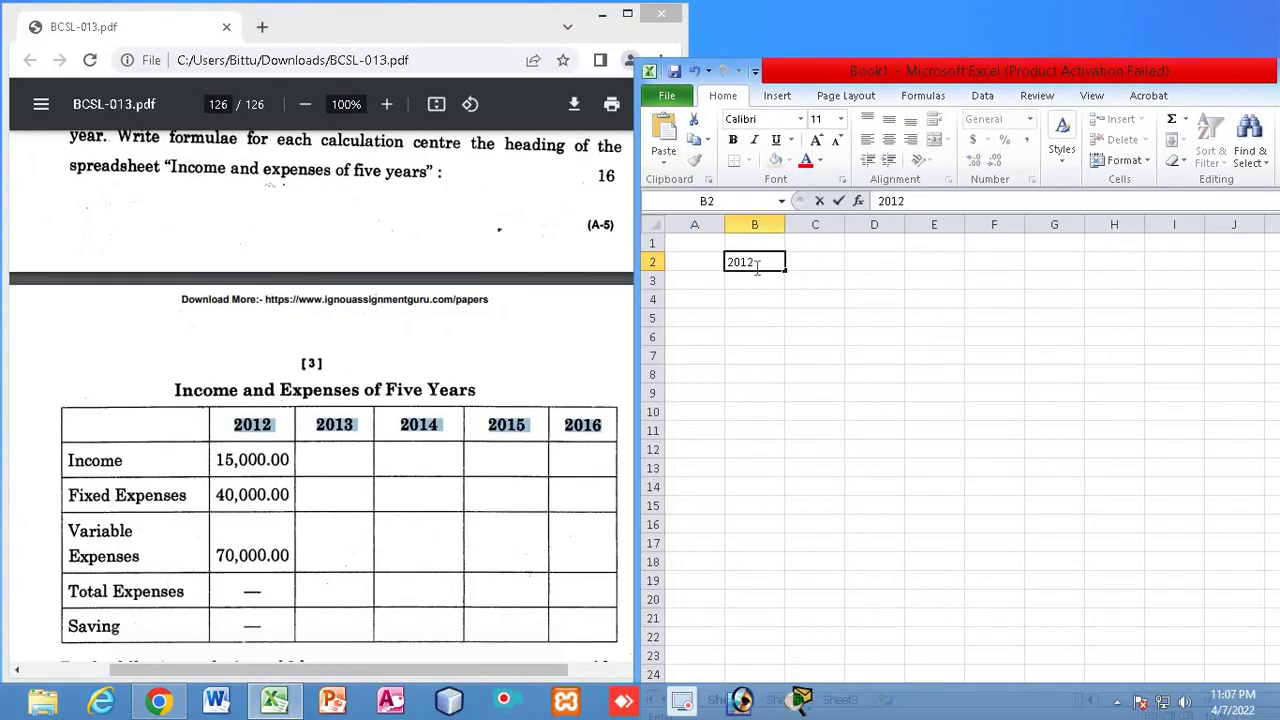
{"action": "key", "text": "Tab"}
{"action": "type", "text": "2013"}
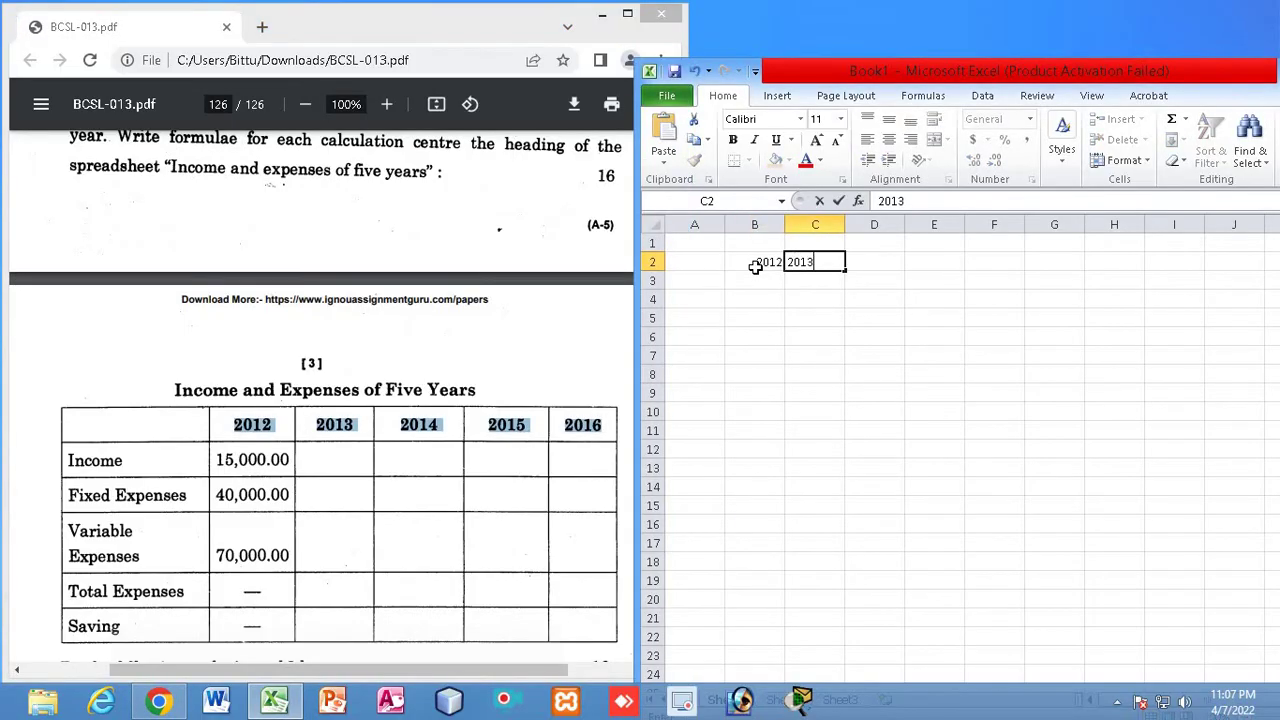
{"action": "key", "text": "Tab"}
{"action": "type", "text": "2"}
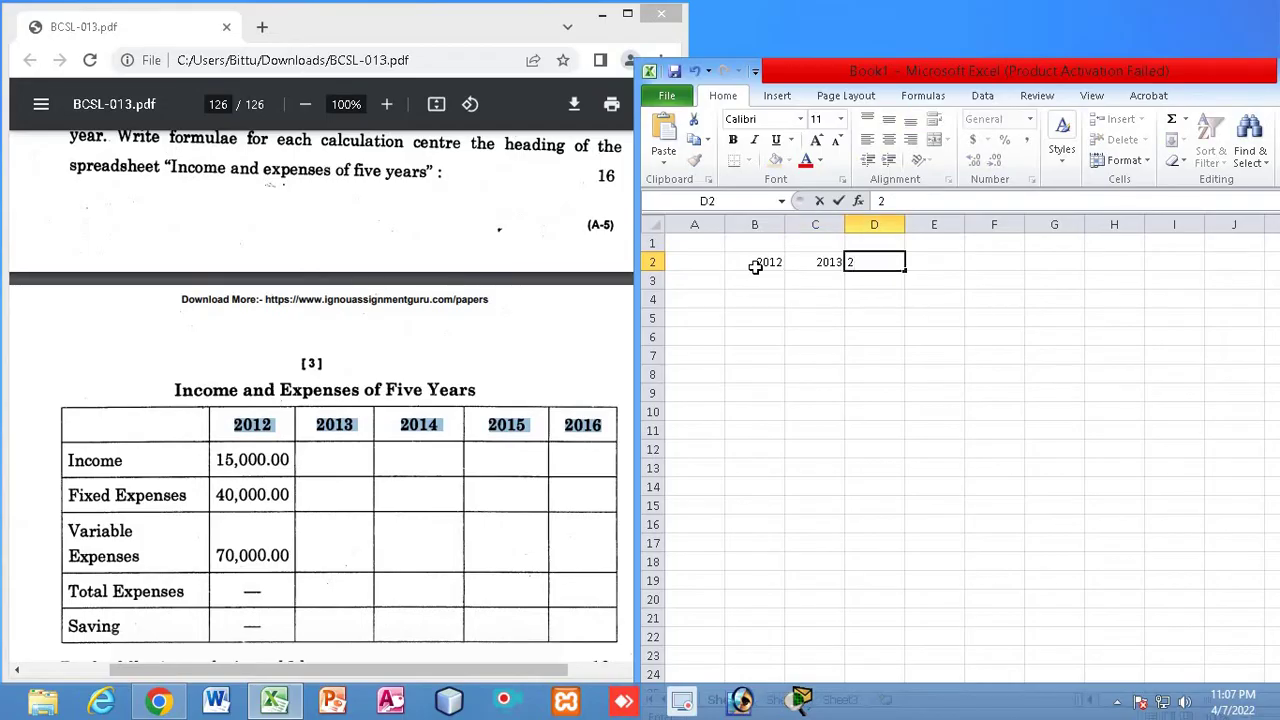
{"action": "type", "text": "014"}
{"action": "key", "text": "Tab"}
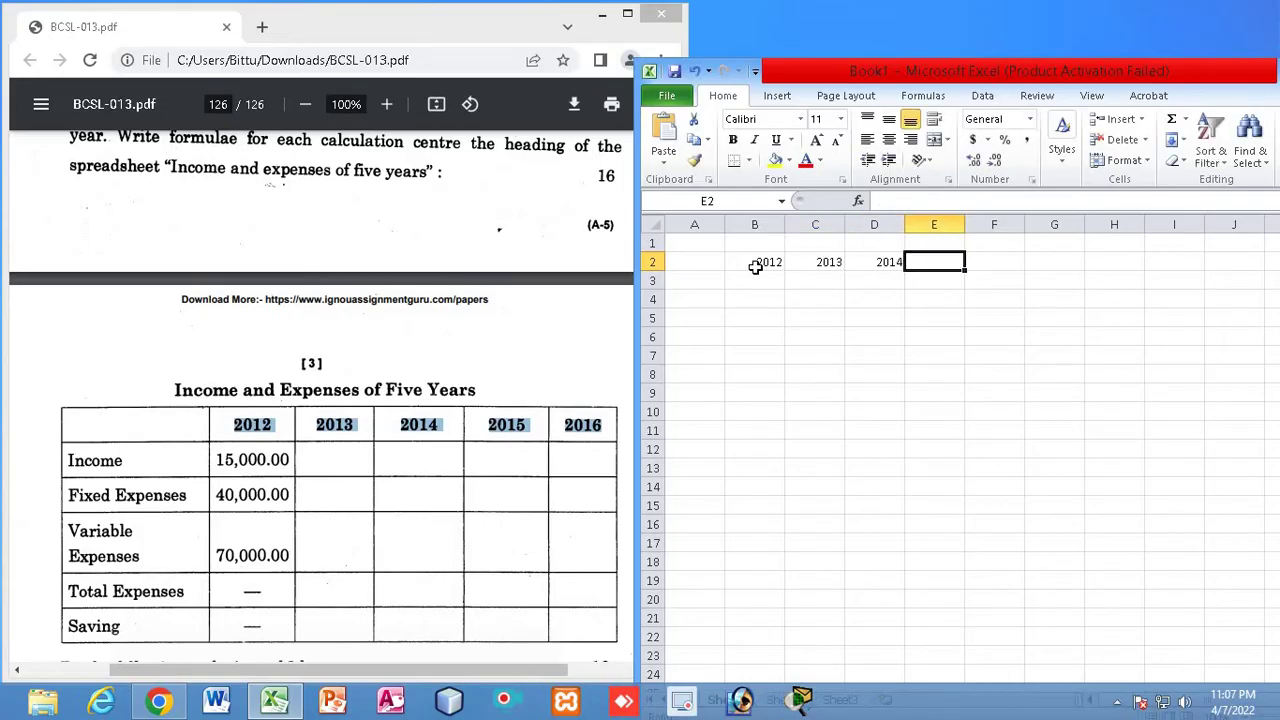
{"action": "type", "text": "2015"}
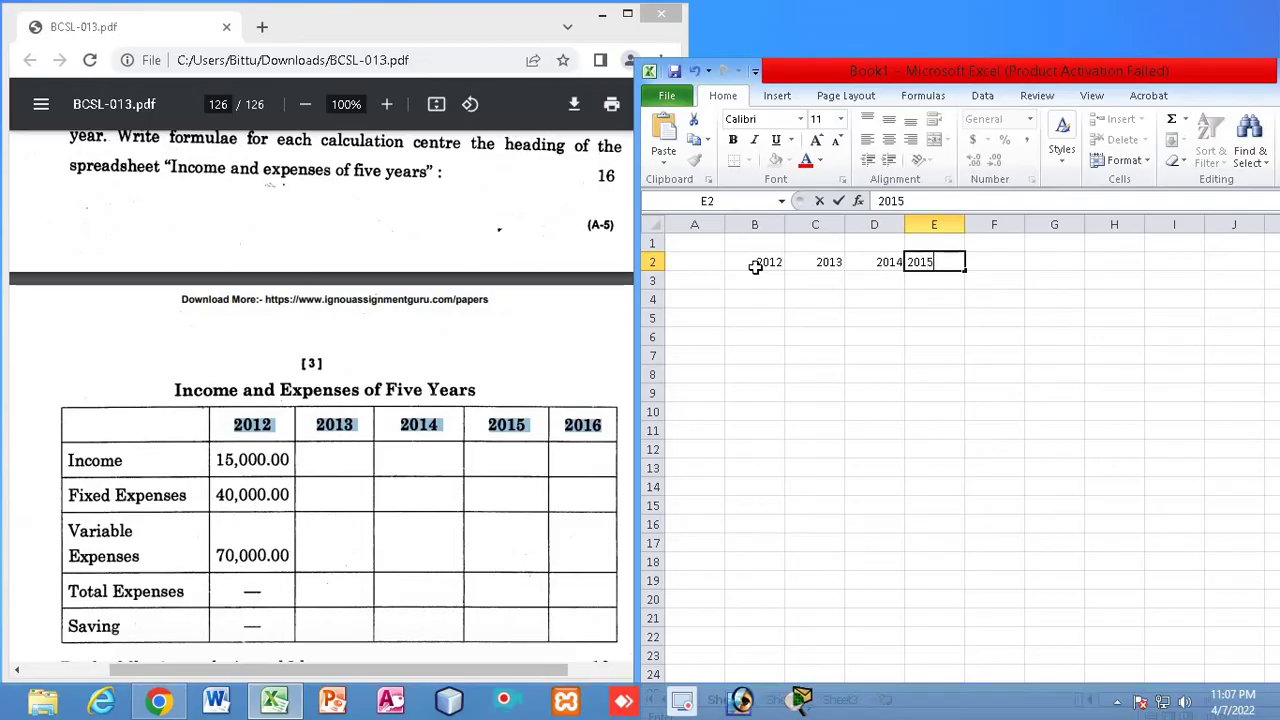
{"action": "key", "text": "Tab"}
{"action": "type", "text": "2016"}
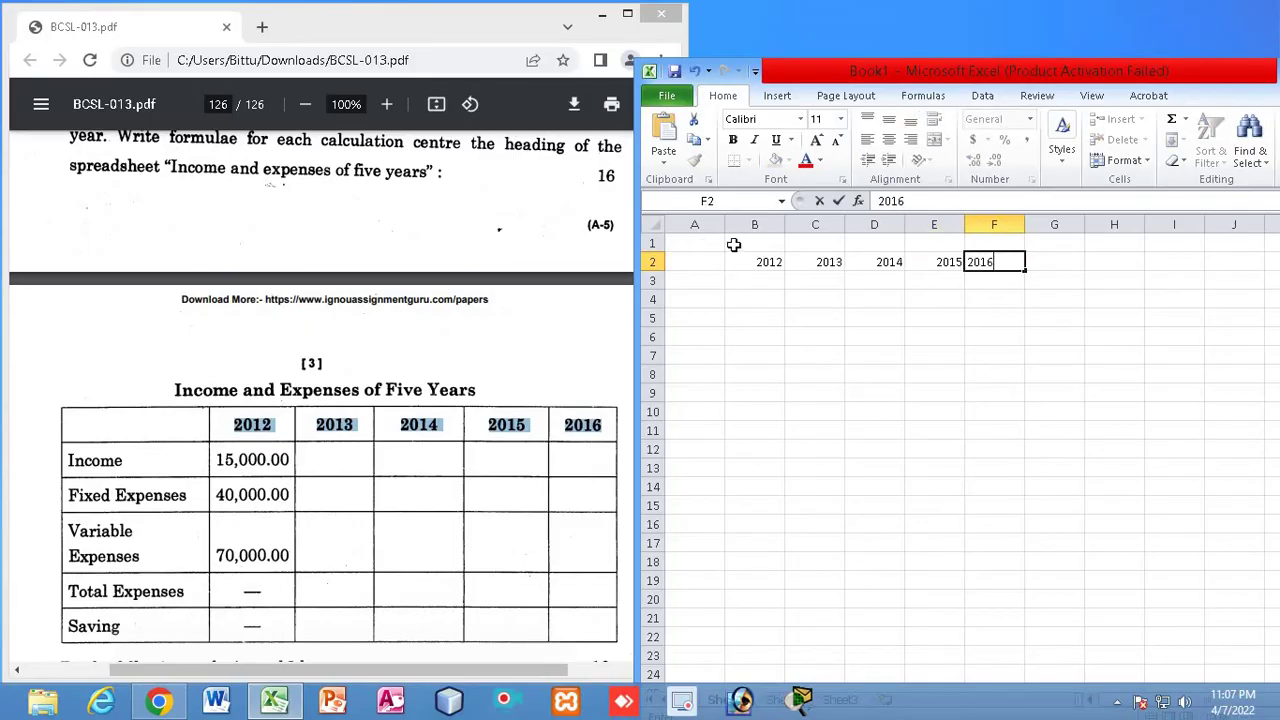
{"action": "left_click_drag", "start_coordinate": [710, 245], "coordinate": [1005, 244]}
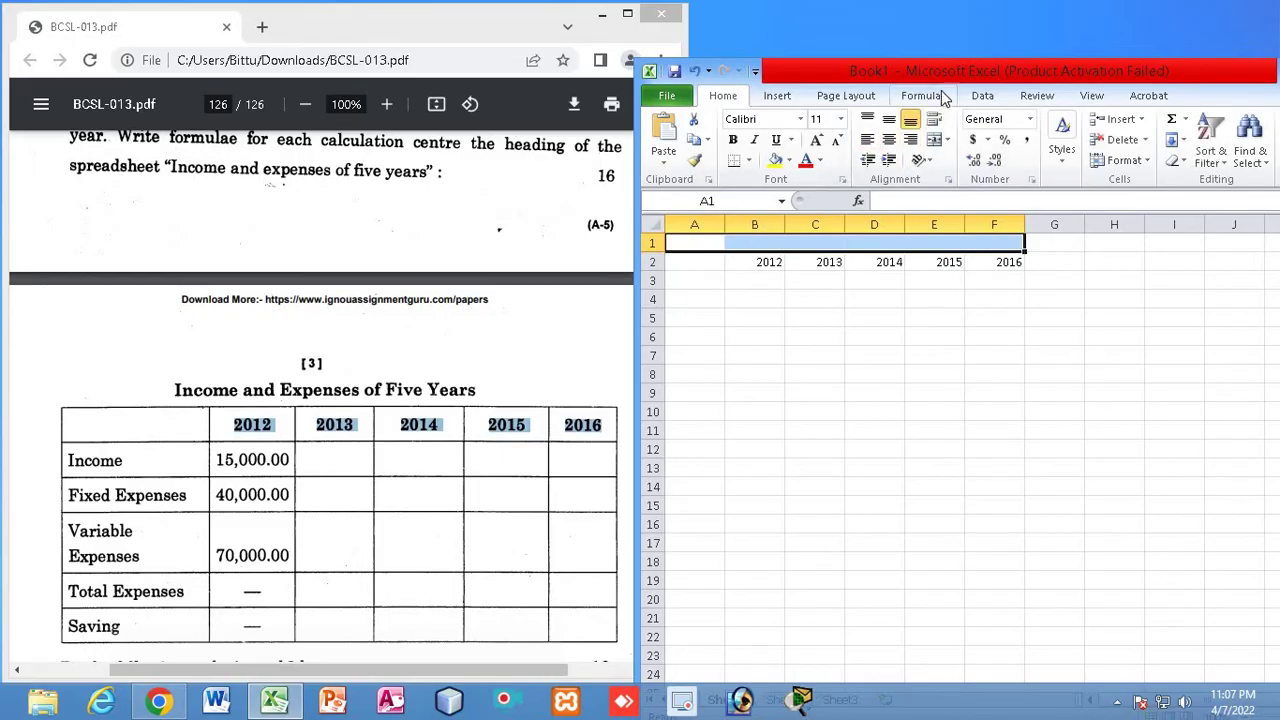
Maximize Excel and apply Merge & Center to A1:F1, then restore the window size
{"action": "right_click", "coordinate": [868, 244]}
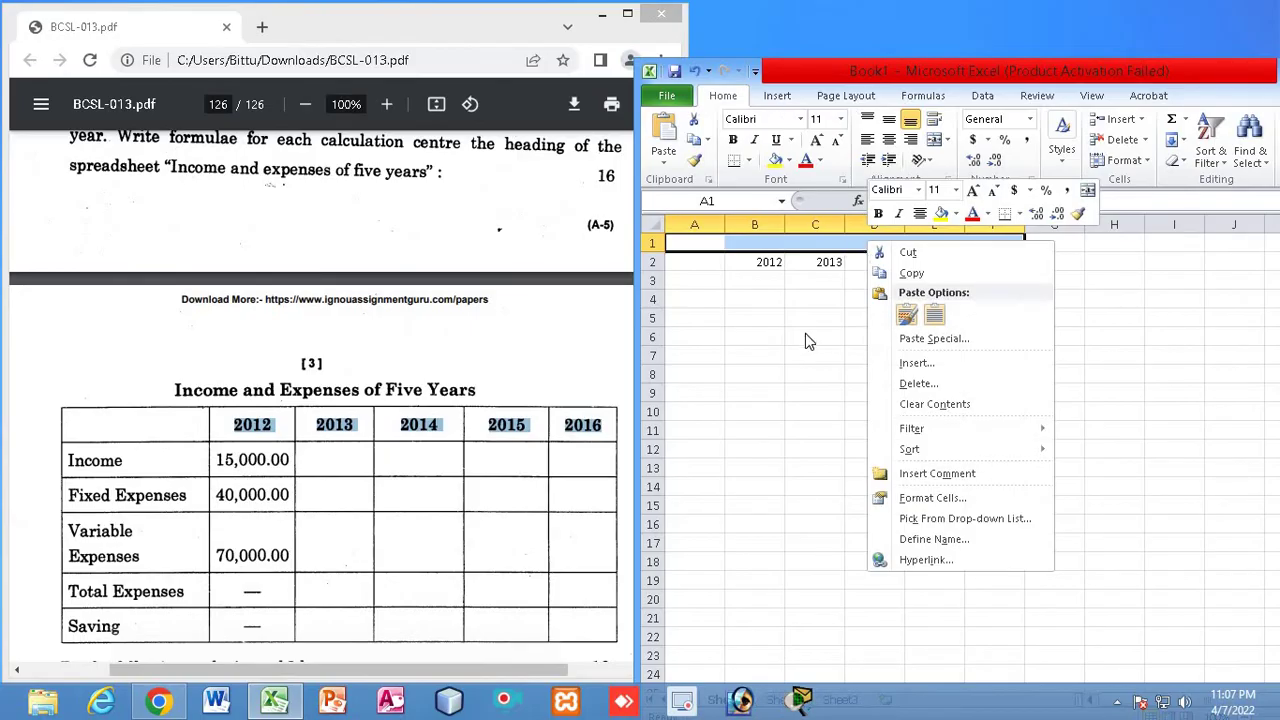
{"action": "key", "text": "Escape"}
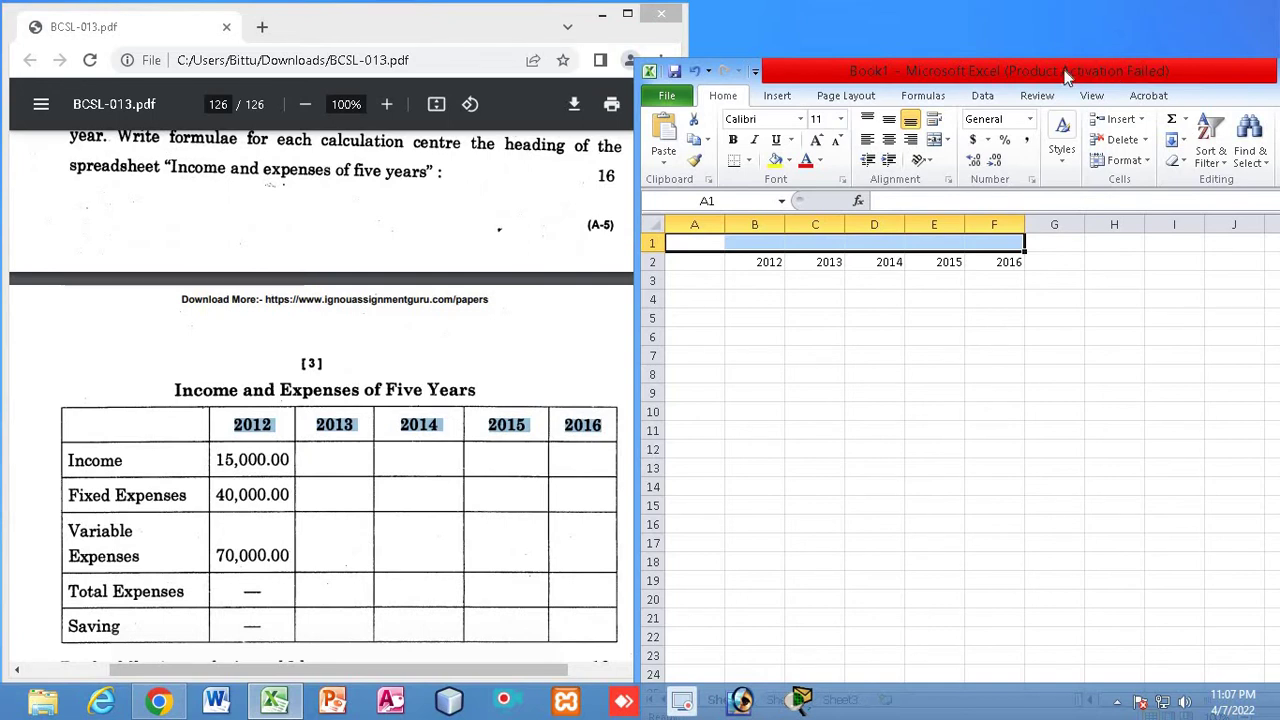
{"action": "left_click_drag", "start_coordinate": [796, 69], "coordinate": [523, 58]}
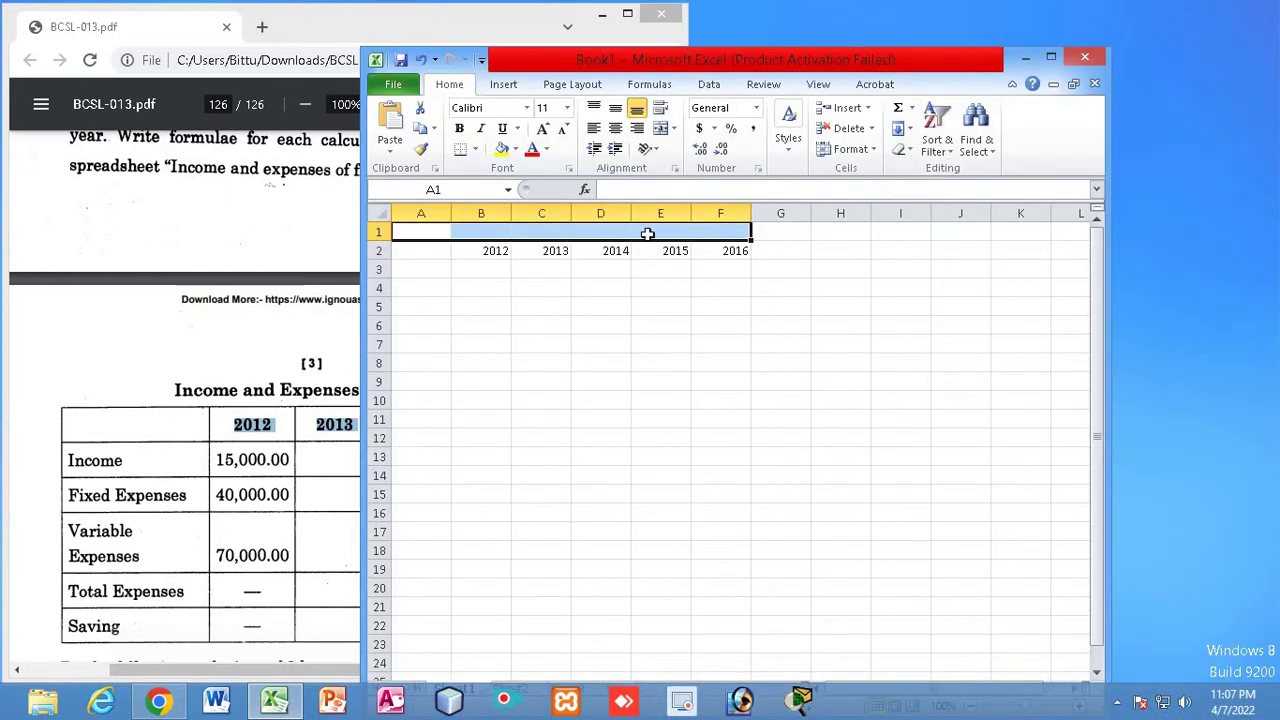
{"action": "left_click", "coordinate": [1051, 57]}
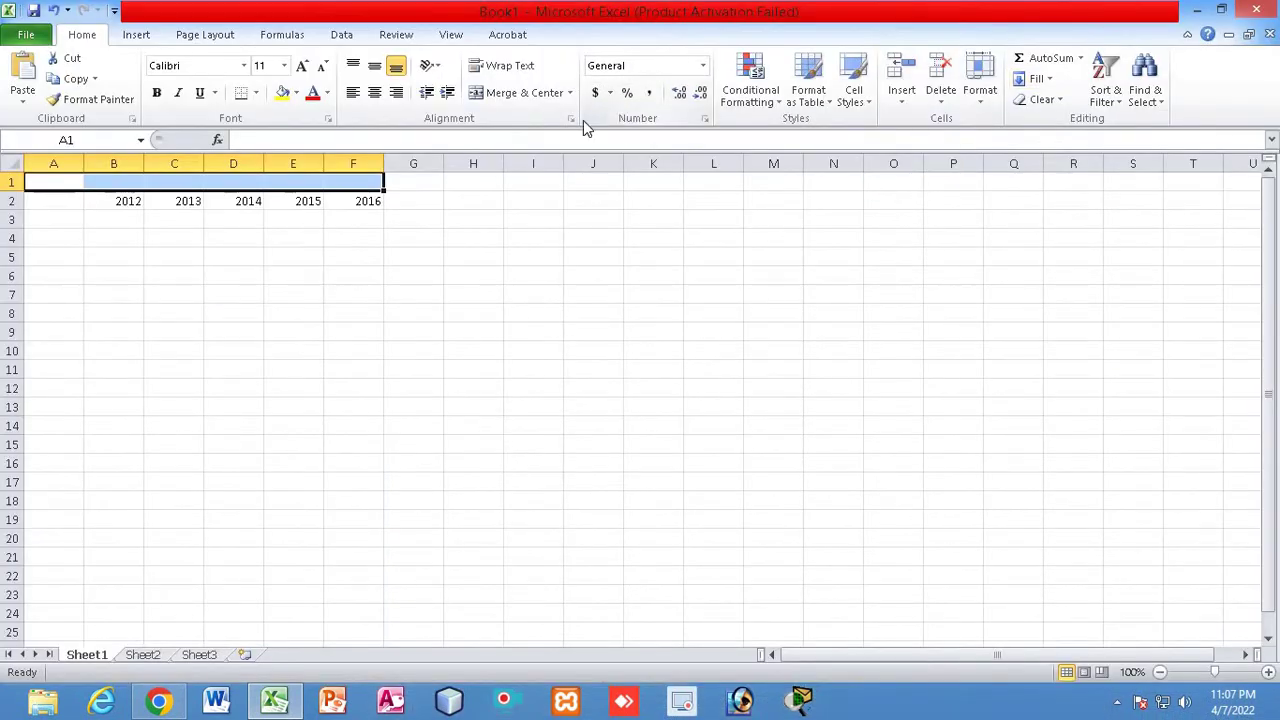
{"action": "left_click", "coordinate": [530, 97]}
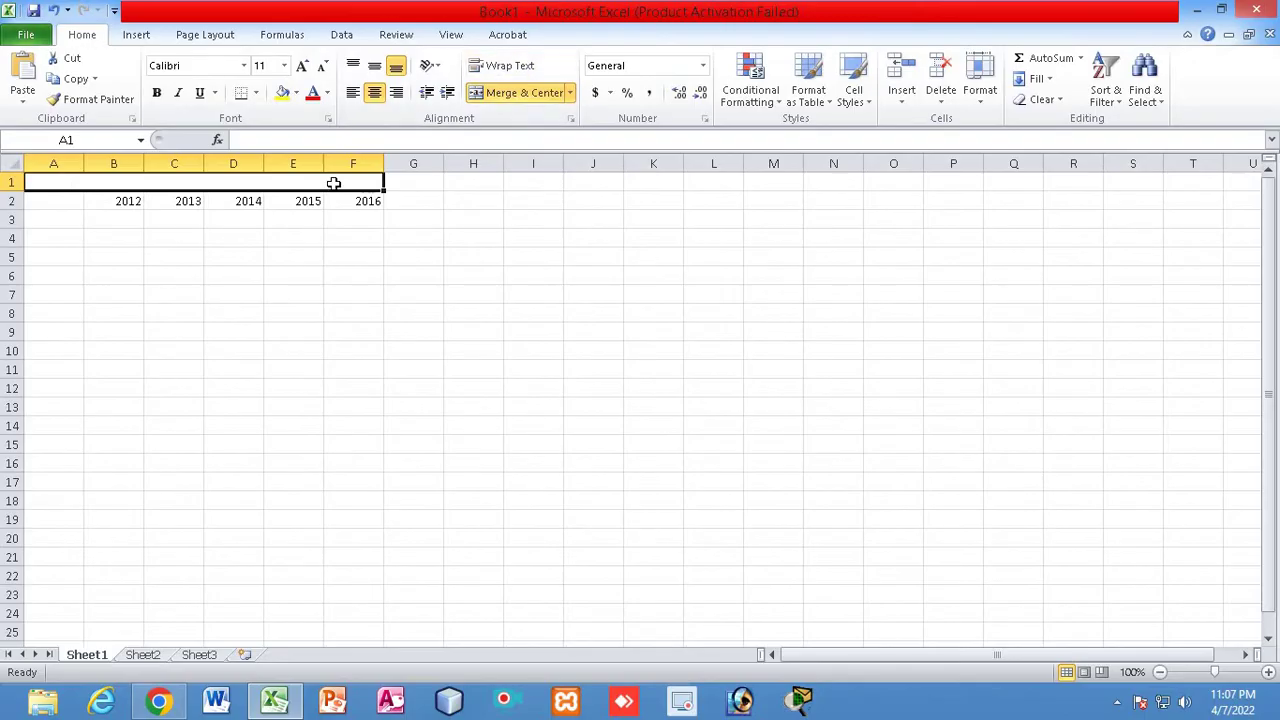
{"action": "left_click", "coordinate": [1220, 12]}
Copy the 'Income and Expenses of Five Years' title from the PDF and try pasting it into row 1
{"action": "left_click_drag", "start_coordinate": [940, 12], "coordinate": [1045, 36]}
{"action": "left_click_drag", "start_coordinate": [176, 390], "coordinate": [358, 390]}
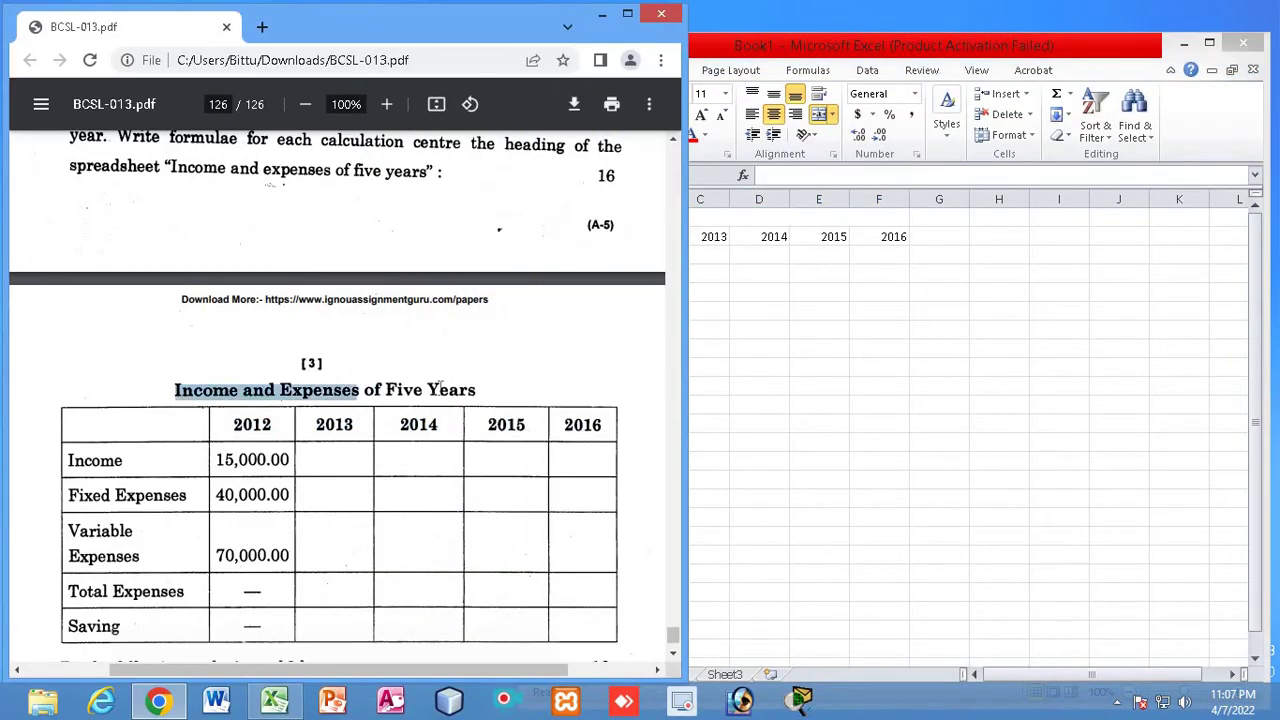
{"action": "left_click_drag", "start_coordinate": [440, 386], "coordinate": [470, 390]}
{"action": "right_click", "coordinate": [462, 390]}
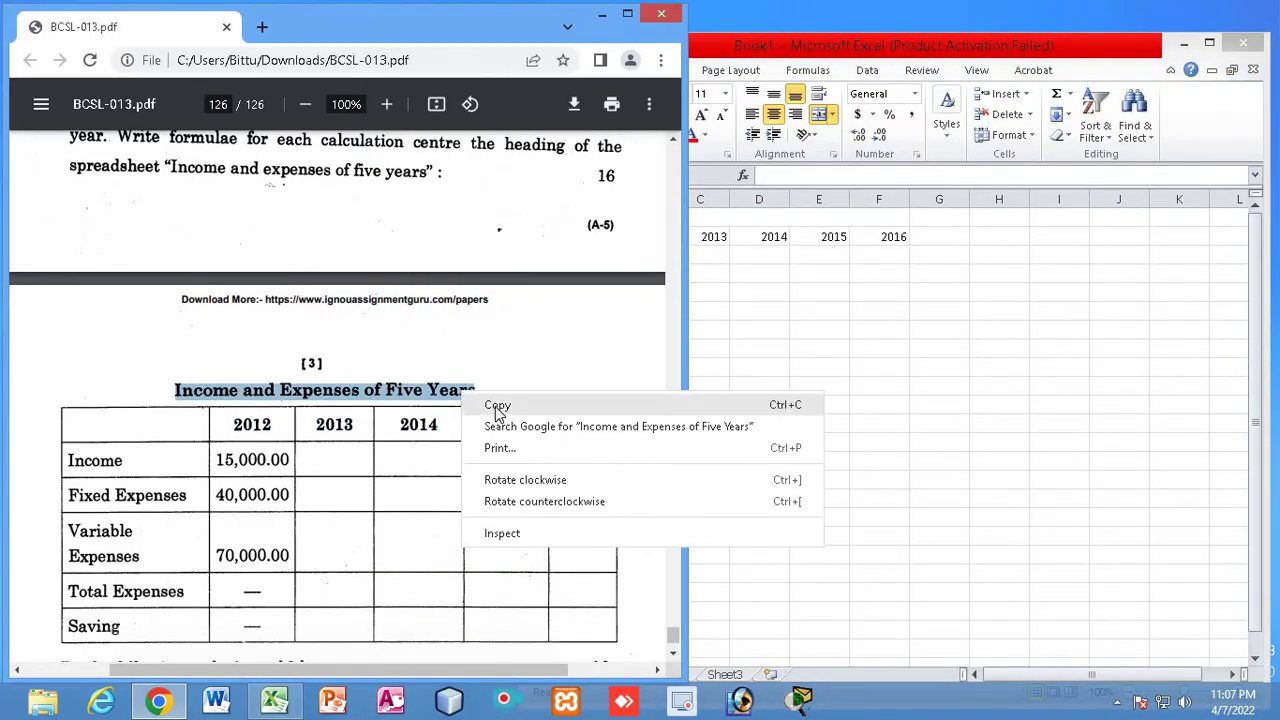
{"action": "left_click", "coordinate": [497, 408]}
{"action": "left_click", "coordinate": [829, 214]}
{"action": "right_click", "coordinate": [832, 216]}
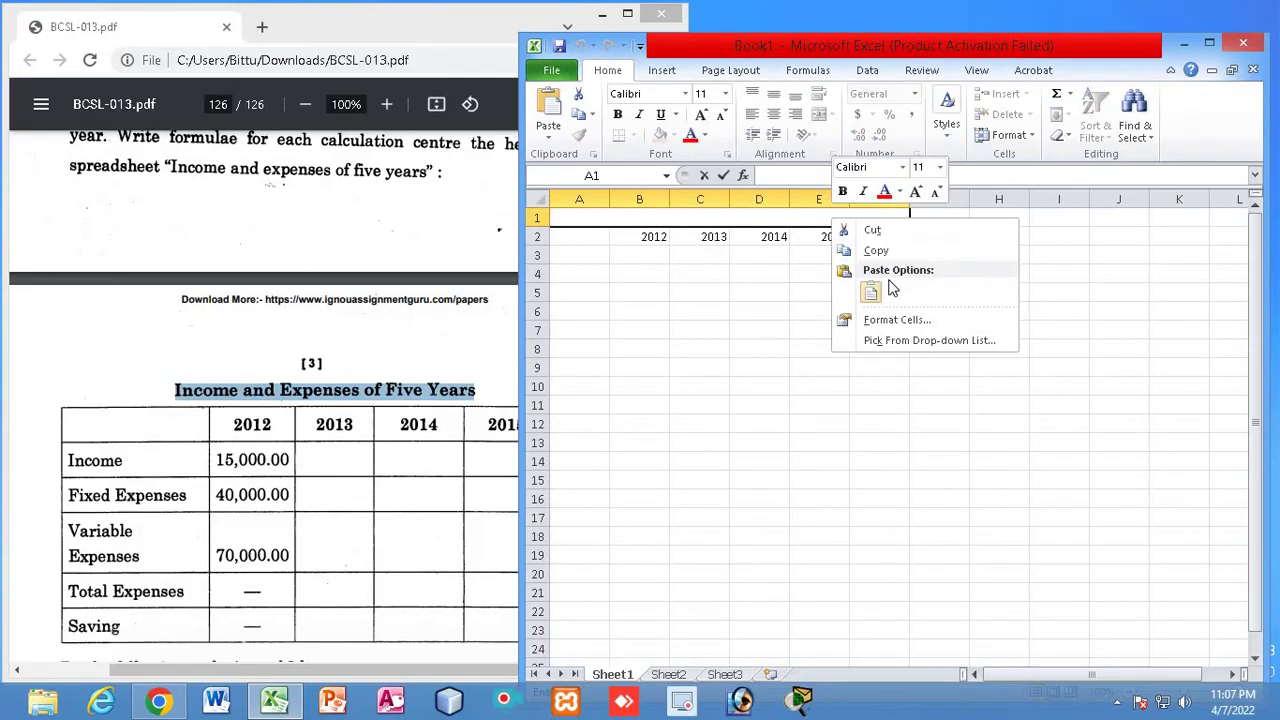
{"action": "left_click", "coordinate": [886, 251]}
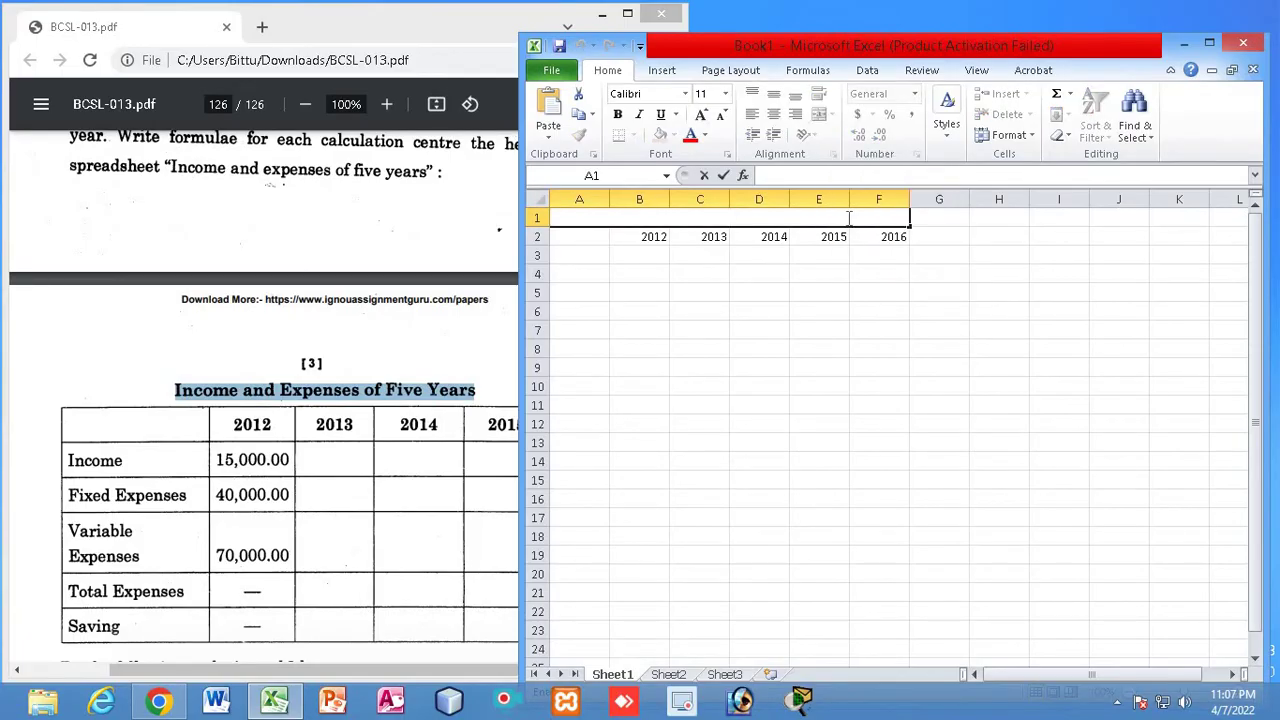
{"action": "right_click", "coordinate": [849, 217]}
{"action": "left_click", "coordinate": [885, 295]}
Recopy the title and paste it into merged A1:F1, and again into A3
{"action": "left_click", "coordinate": [250, 394]}
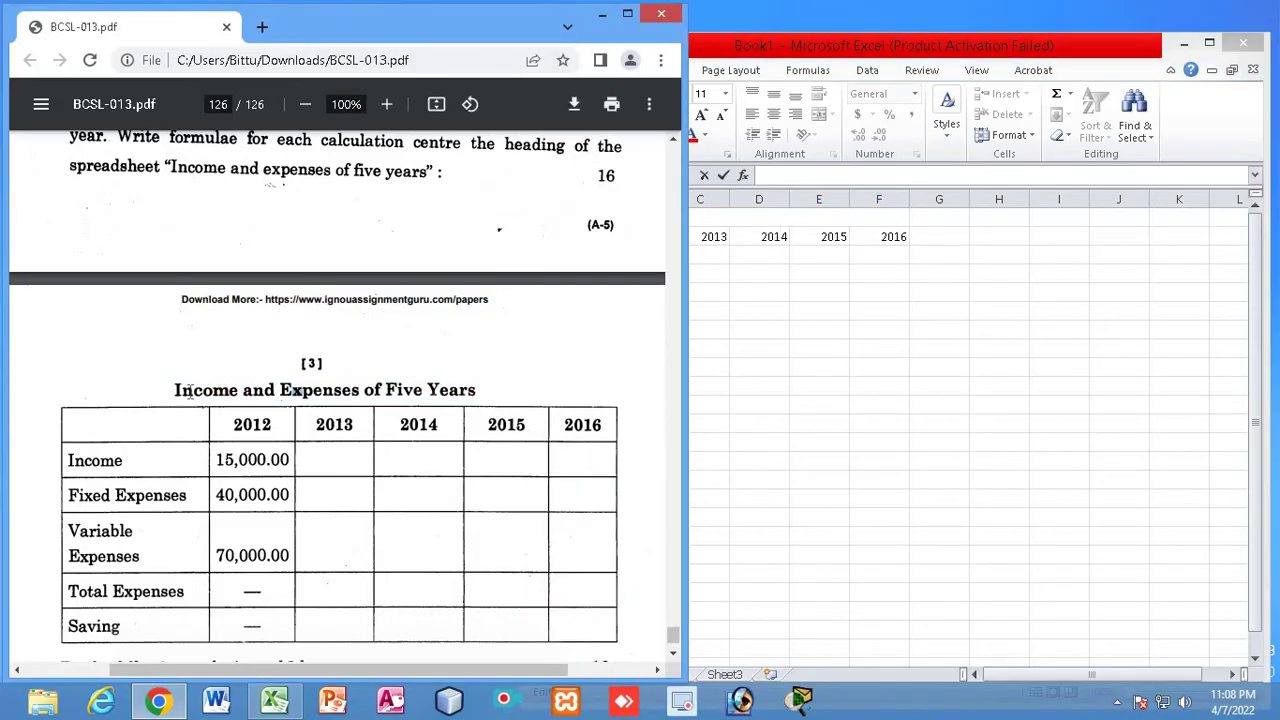
{"action": "left_click_drag", "start_coordinate": [178, 391], "coordinate": [496, 390]}
{"action": "right_click", "coordinate": [442, 391]}
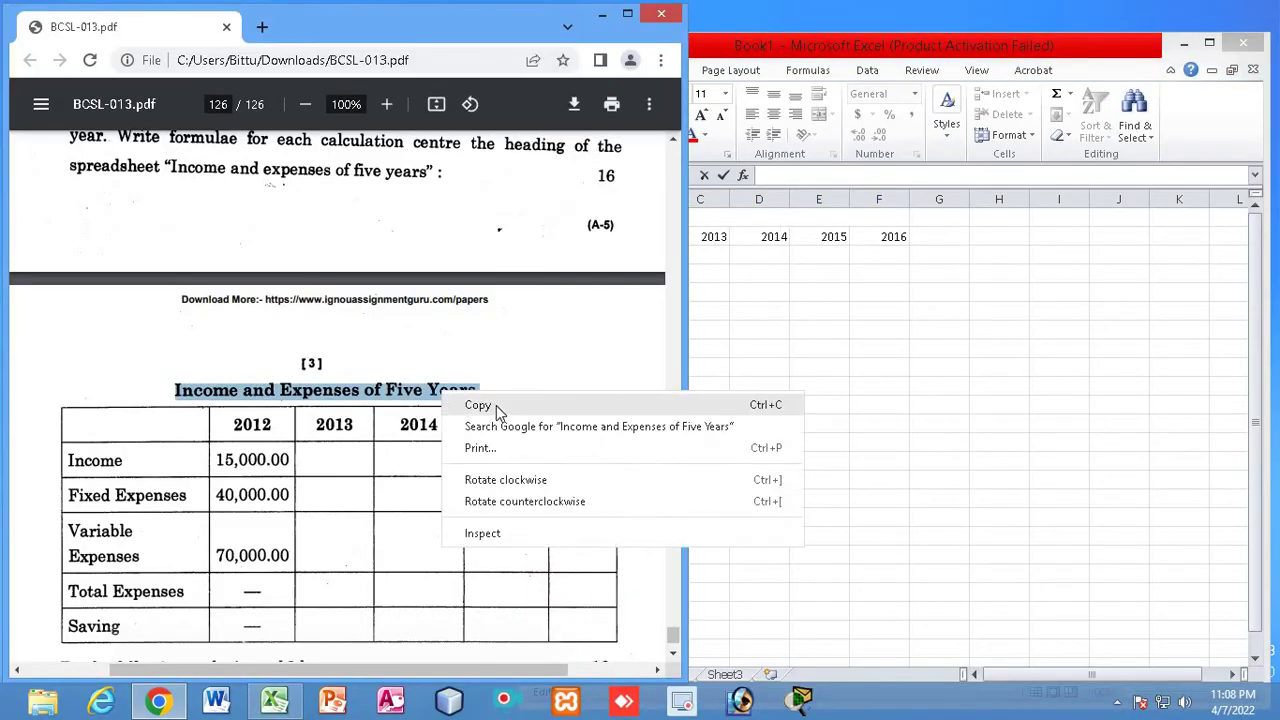
{"action": "left_click", "coordinate": [496, 405]}
{"action": "left_click", "coordinate": [739, 218]}
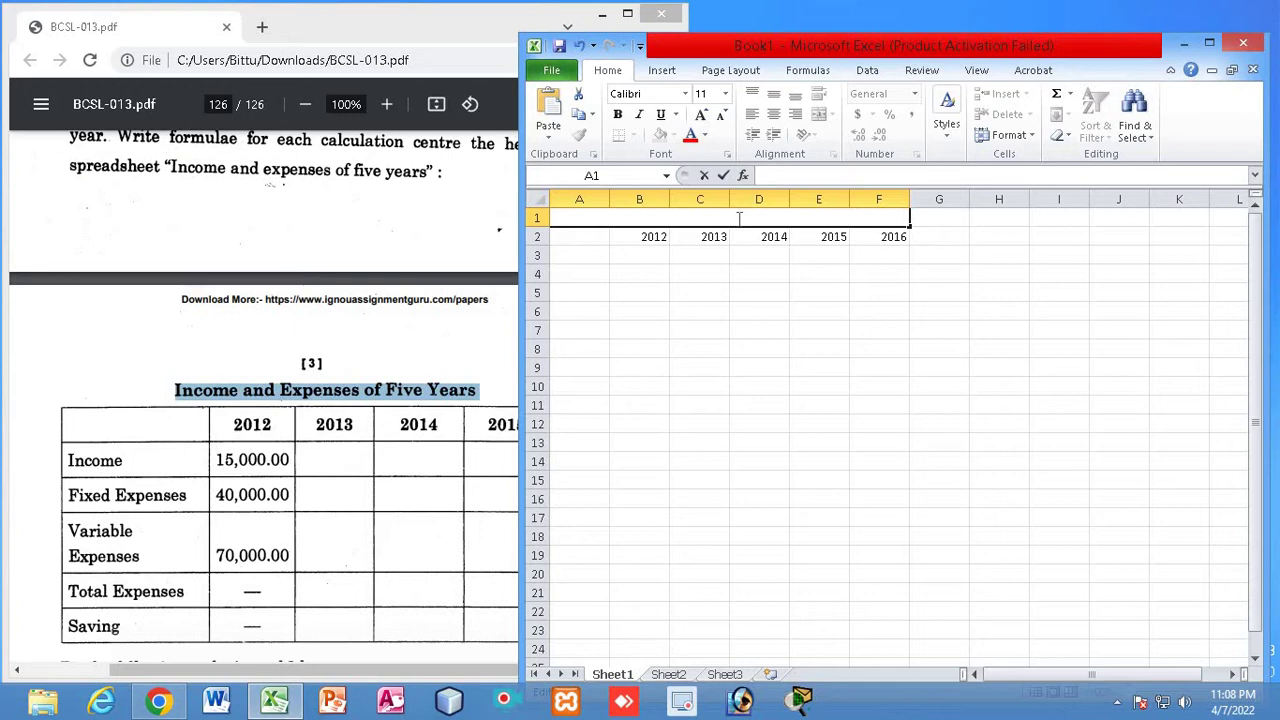
{"action": "double_click", "coordinate": [739, 218]}
{"action": "key", "text": "ctrl+v"}
{"action": "left_click", "coordinate": [740, 366]}
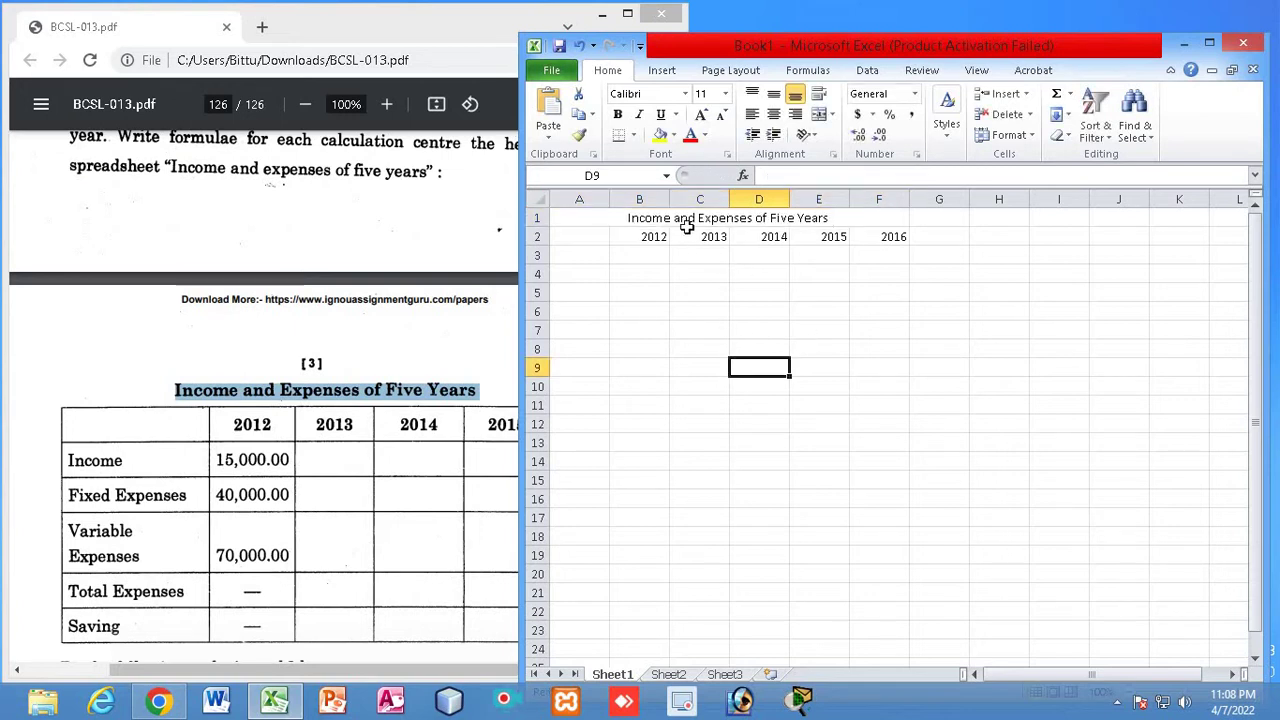
{"action": "left_click", "coordinate": [603, 259]}
{"action": "key", "text": "ctrl+v"}
Make A3 read Income and enter Fixed Expemses, Variable Expenses, Total Expenses and Saving in A4:A7
{"action": "key", "text": "Return"}
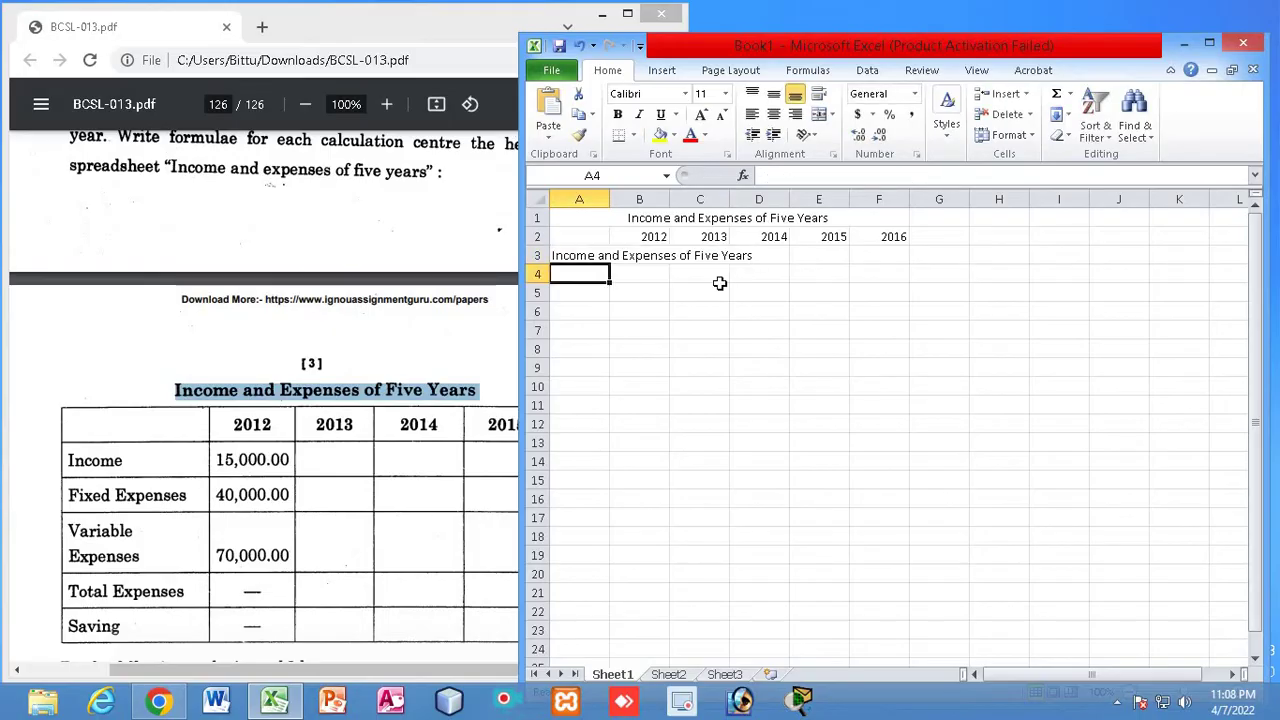
{"action": "key", "text": "ctrl+z"}
{"action": "type", "text": "Fixed Expemses"}
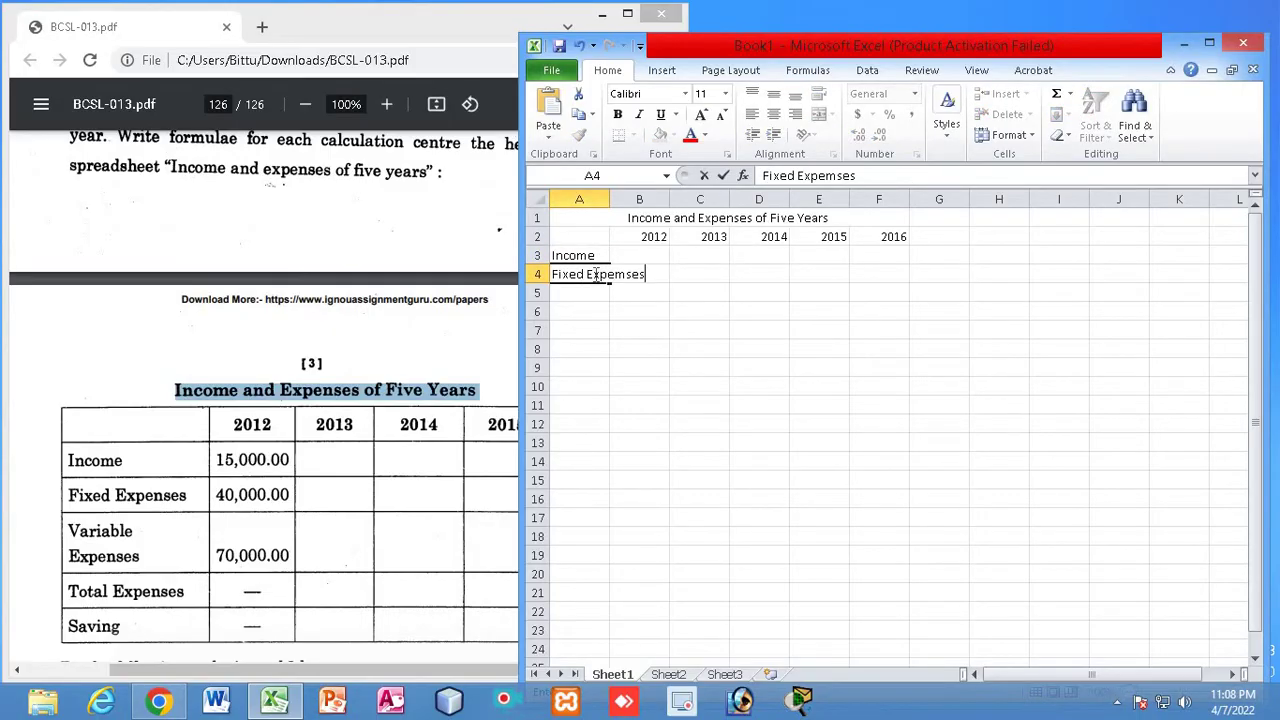
{"action": "key", "text": "Return"}
{"action": "type", "text": "Variable Expenses"}
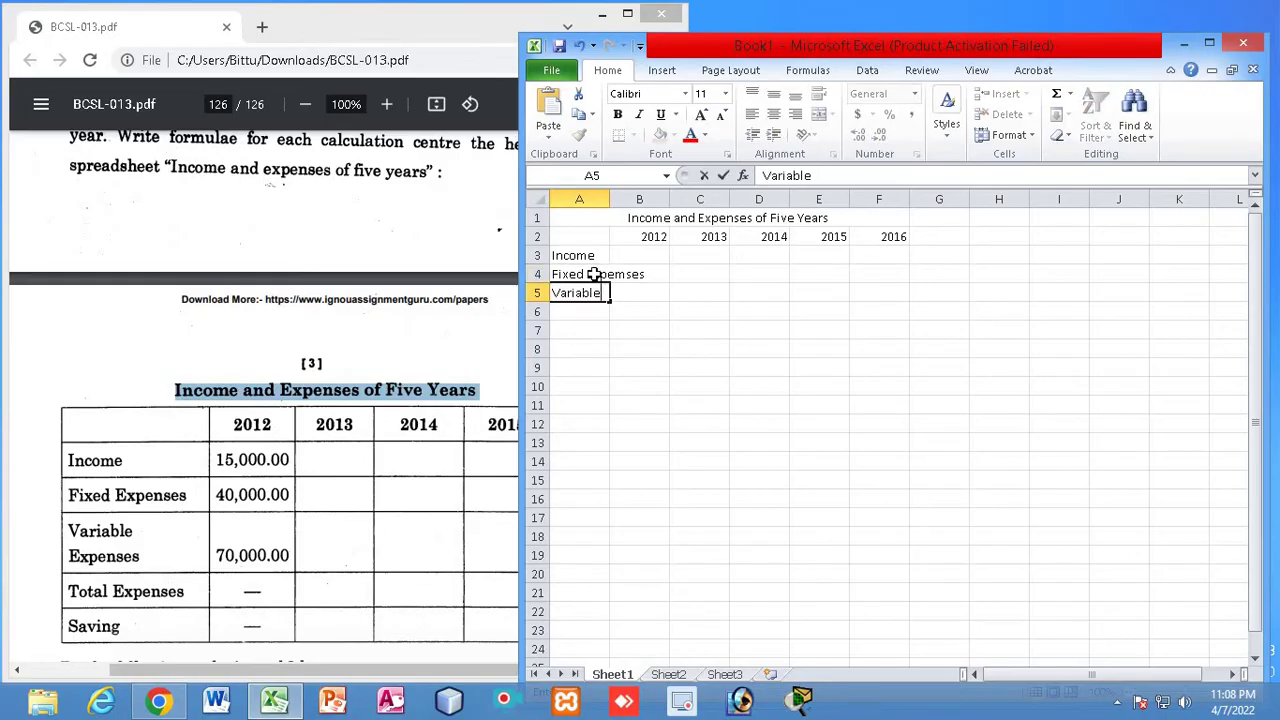
{"action": "key", "text": "Return"}
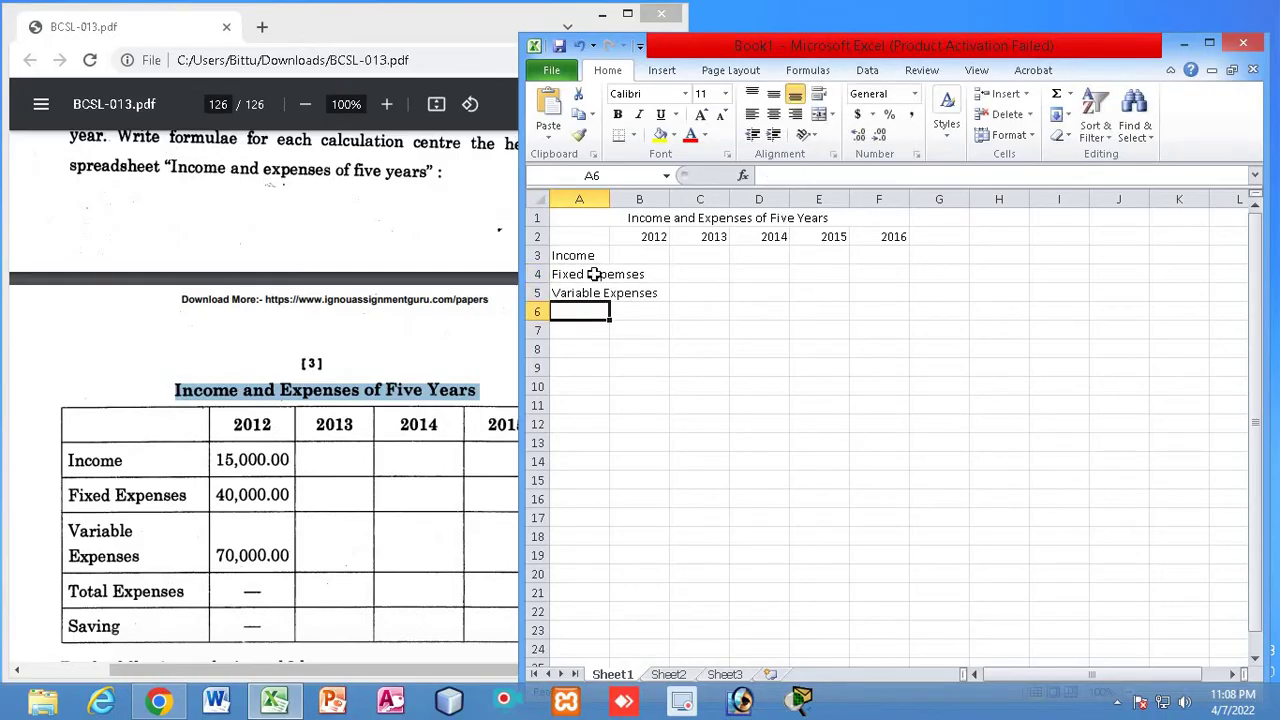
{"action": "type", "text": "Total Expenses"}
{"action": "key", "text": "Return"}
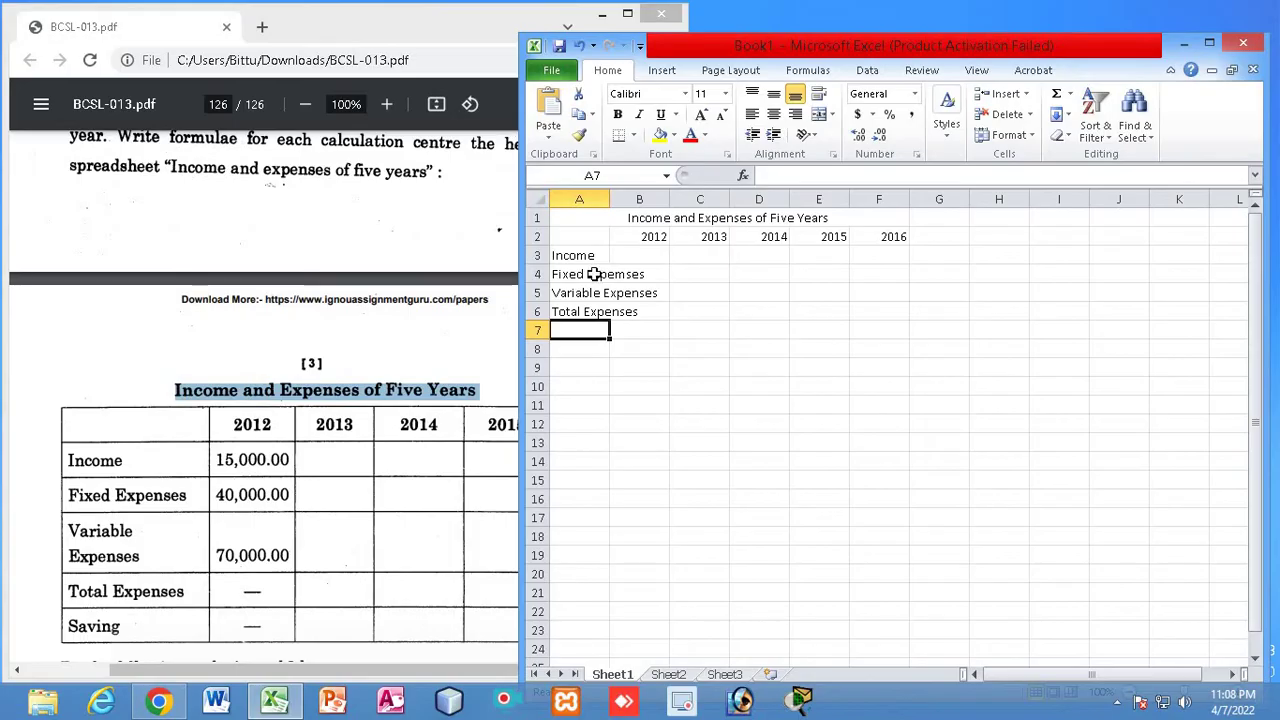
{"action": "type", "text": "Saving"}
{"action": "left_click", "coordinate": [699, 555]}
Autofit column A to the labels and start entering 15000 in B3
{"action": "double_click", "coordinate": [609, 199]}
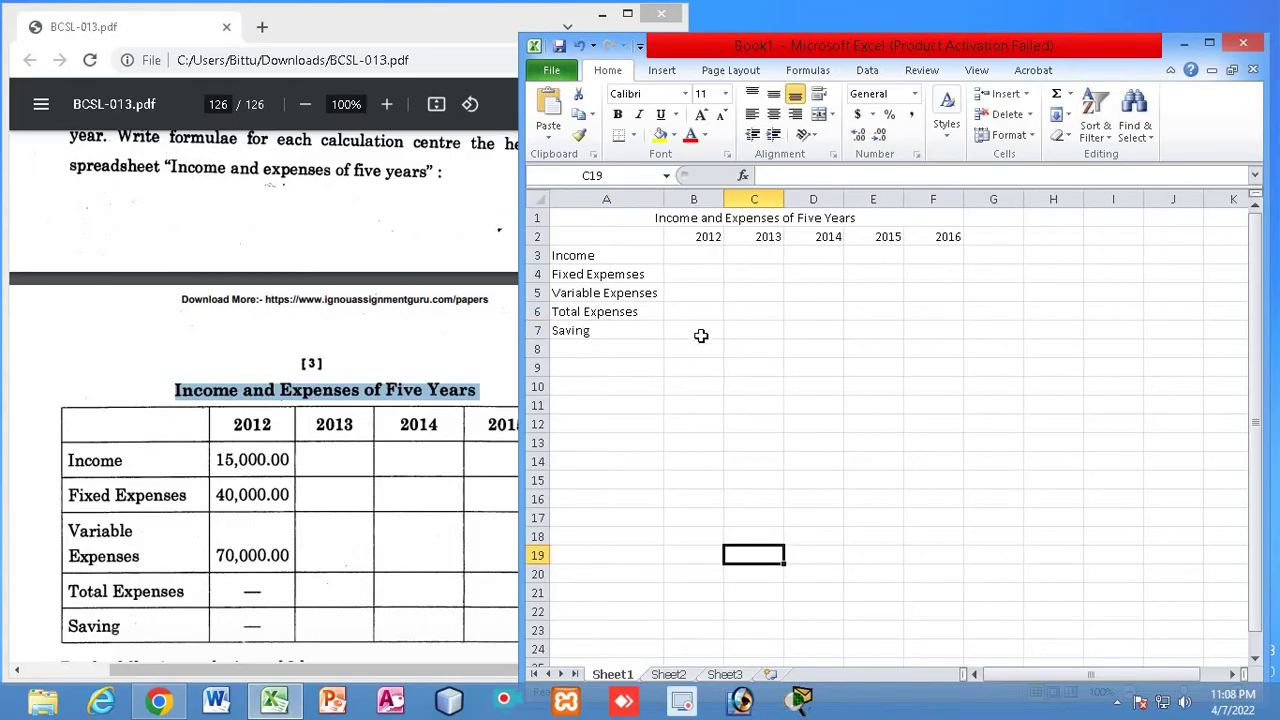
{"action": "left_click", "coordinate": [694, 256]}
{"action": "type", "text": "15000"}
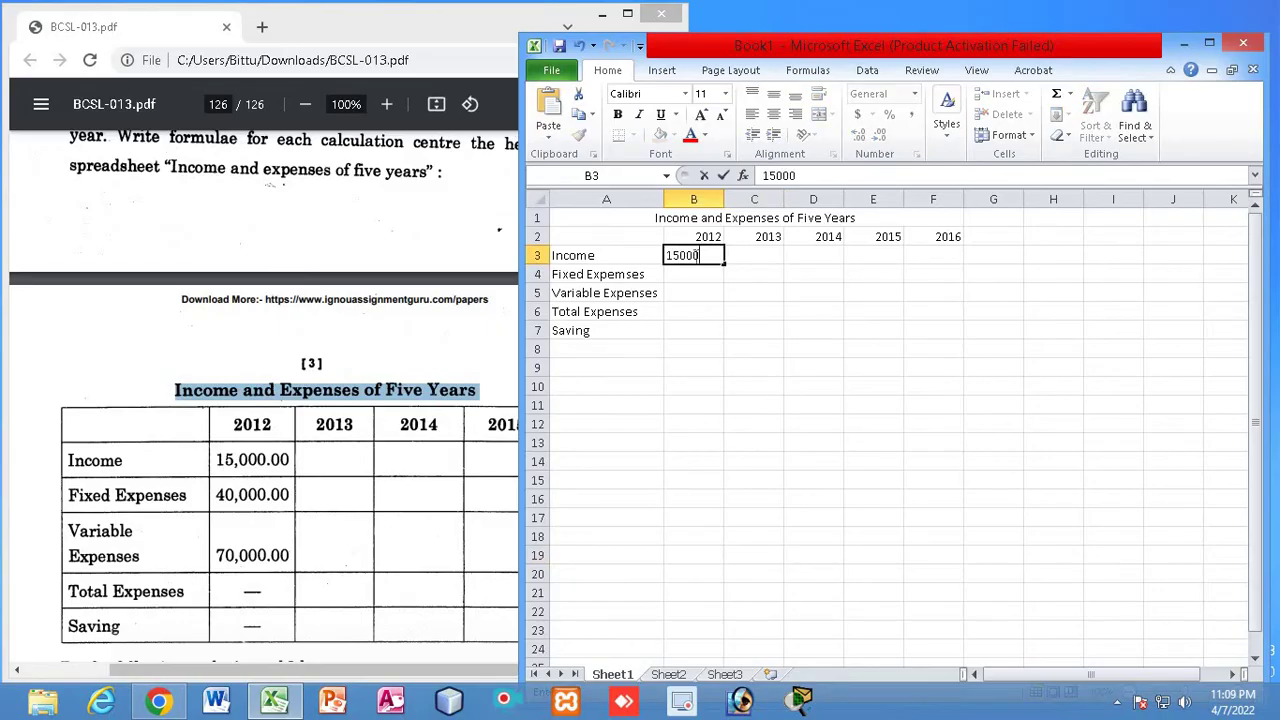
Enter the 2012 values 15000, 40000 and 70000 in B3:B5, then move down to B7
{"action": "key", "text": "Return"}
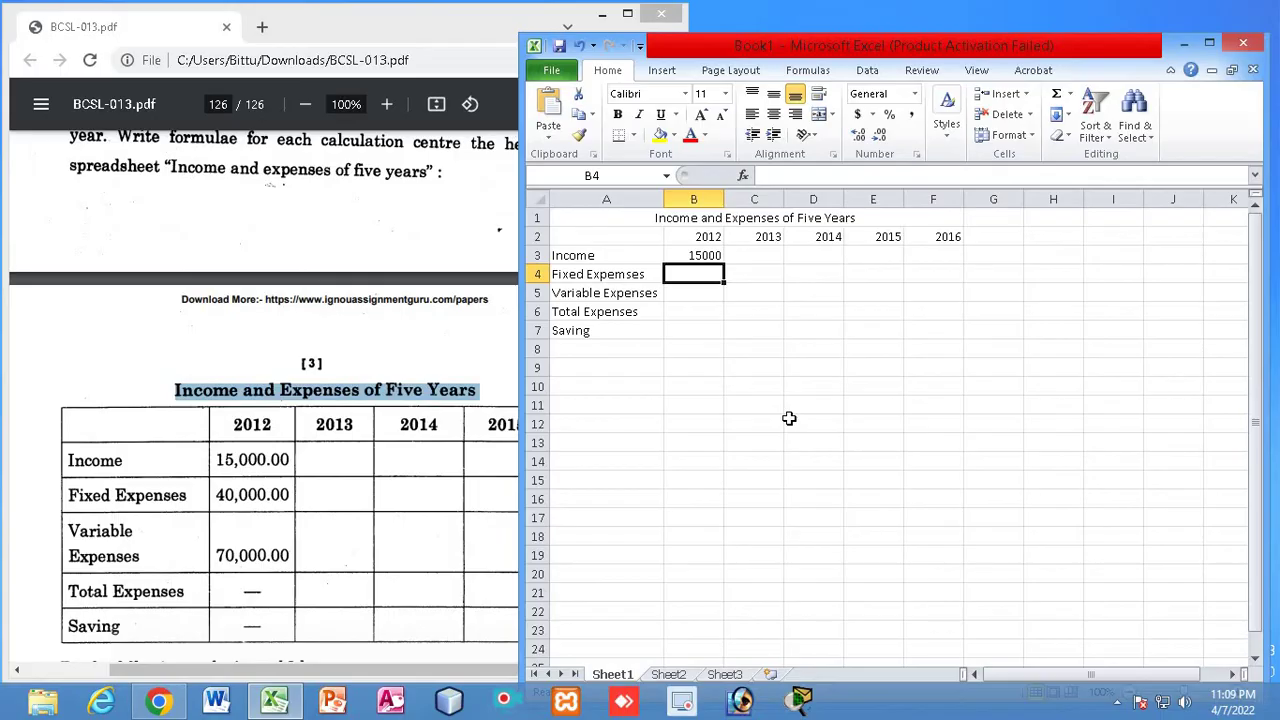
{"action": "type", "text": "40000"}
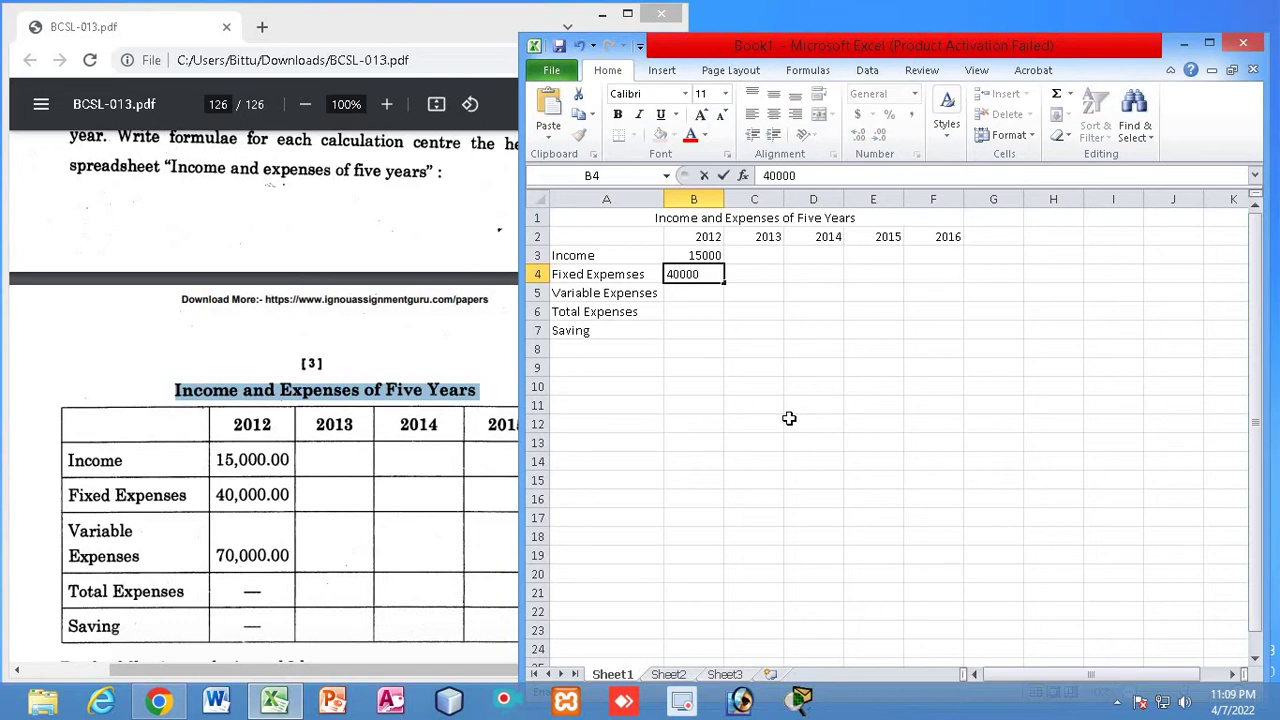
{"action": "key", "text": "Return"}
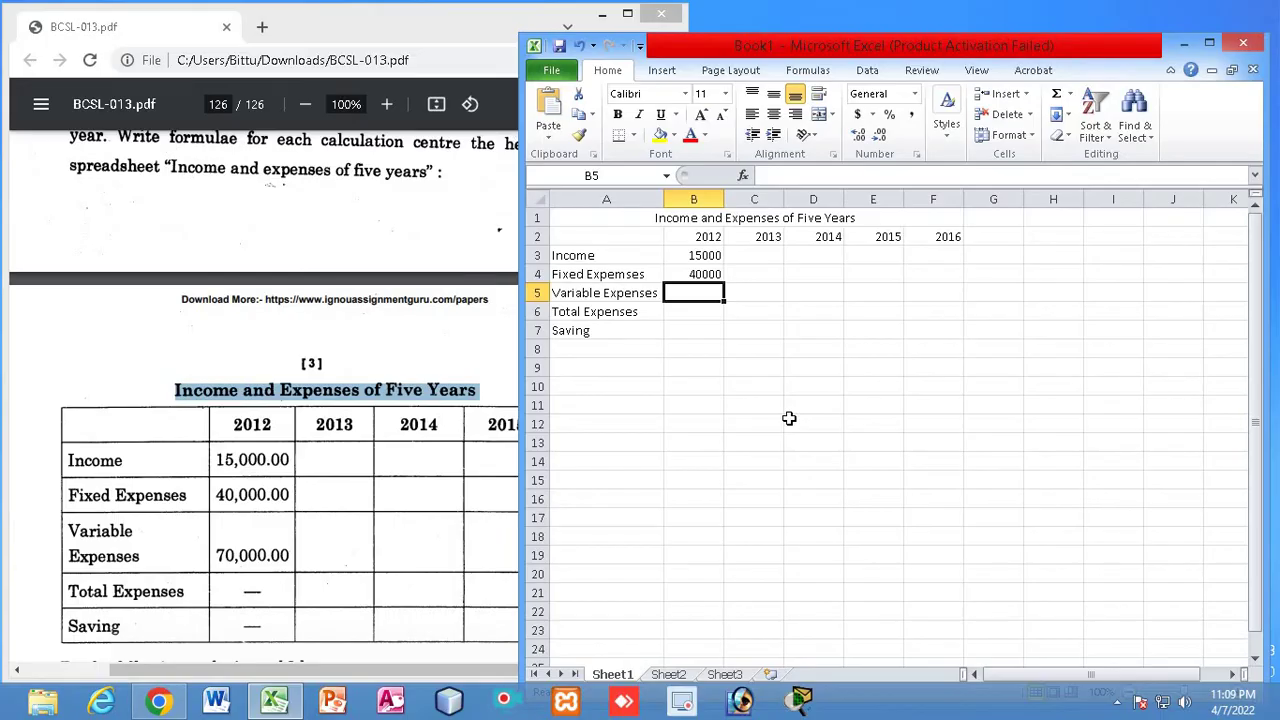
{"action": "type", "text": "70000"}
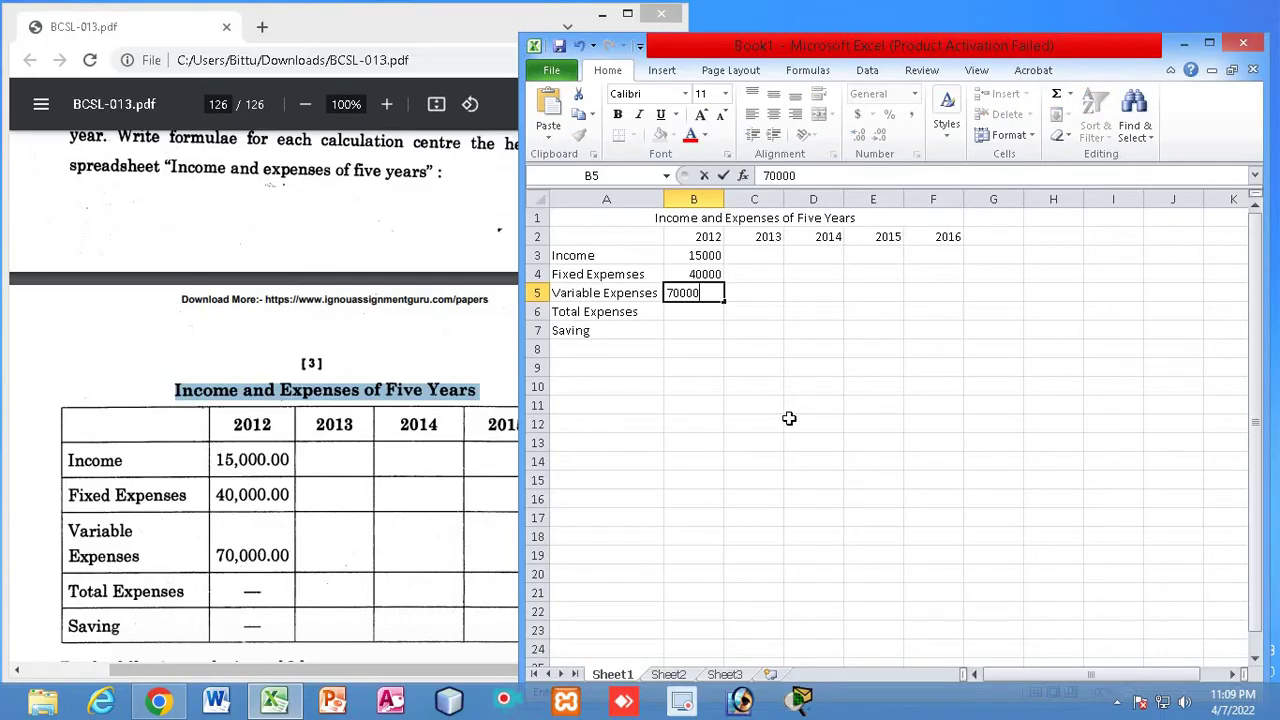
{"action": "key", "text": "Return"}
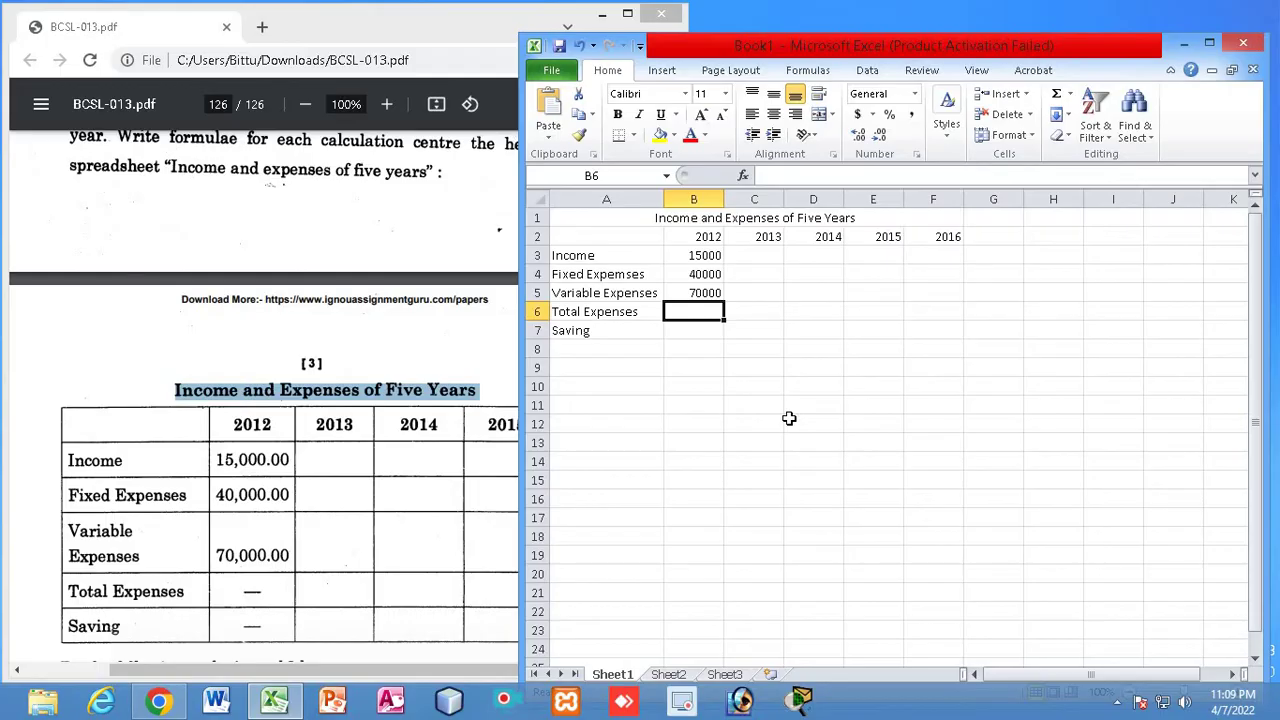
{"action": "key", "text": "Down"}
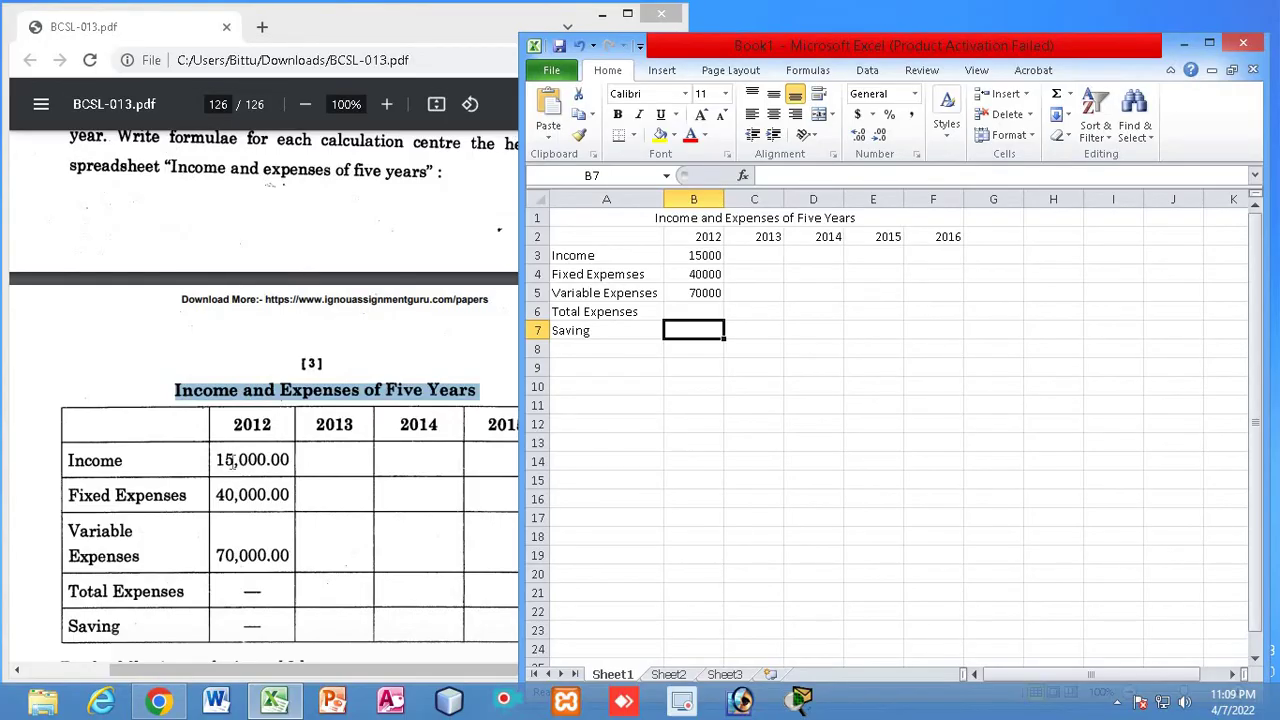
{"action": "left_click_drag", "start_coordinate": [218, 460], "coordinate": [234, 460]}
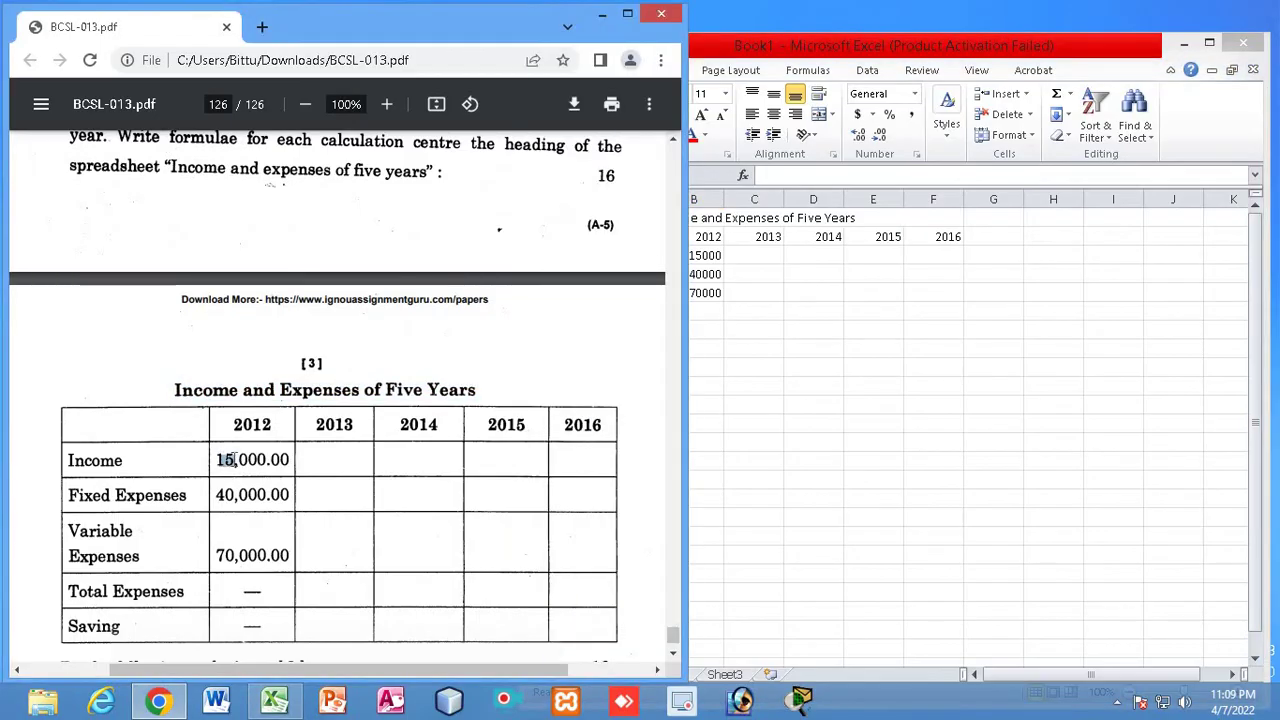
{"action": "scroll", "coordinate": [310, 470], "scroll_direction": "up", "scroll_amount": 3}
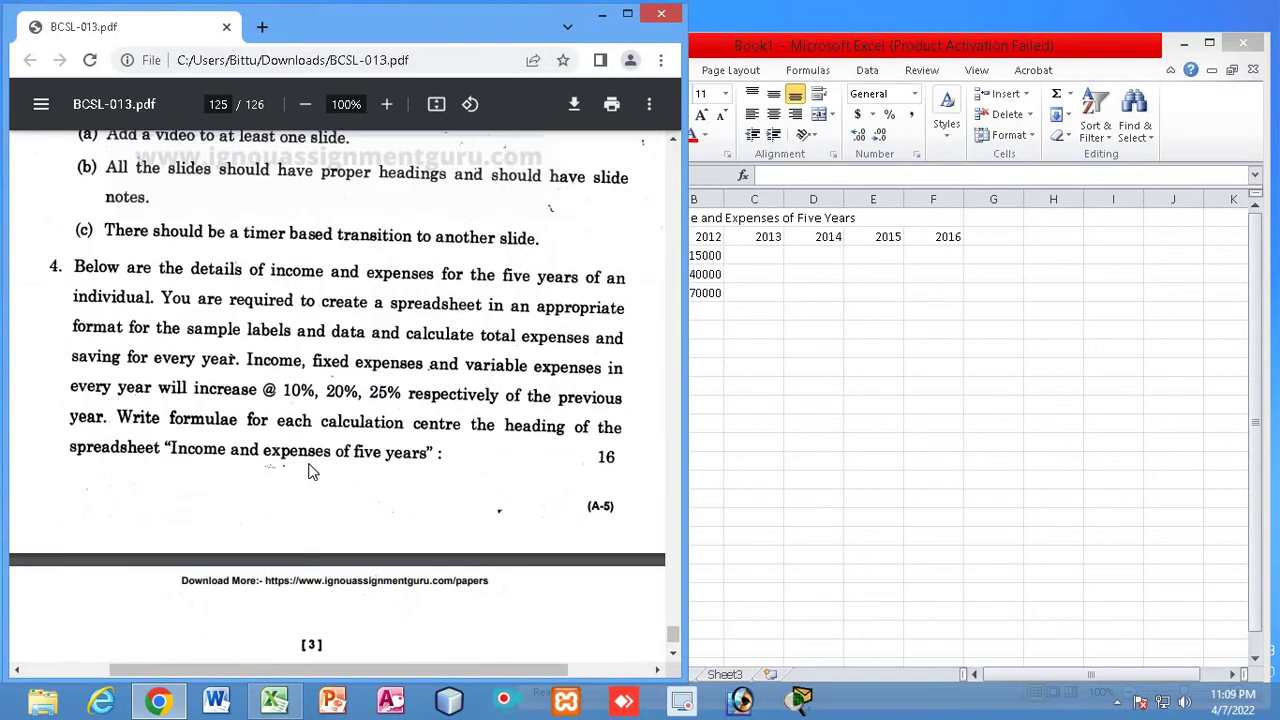
{"action": "scroll", "coordinate": [310, 470], "scroll_direction": "down", "scroll_amount": 4}
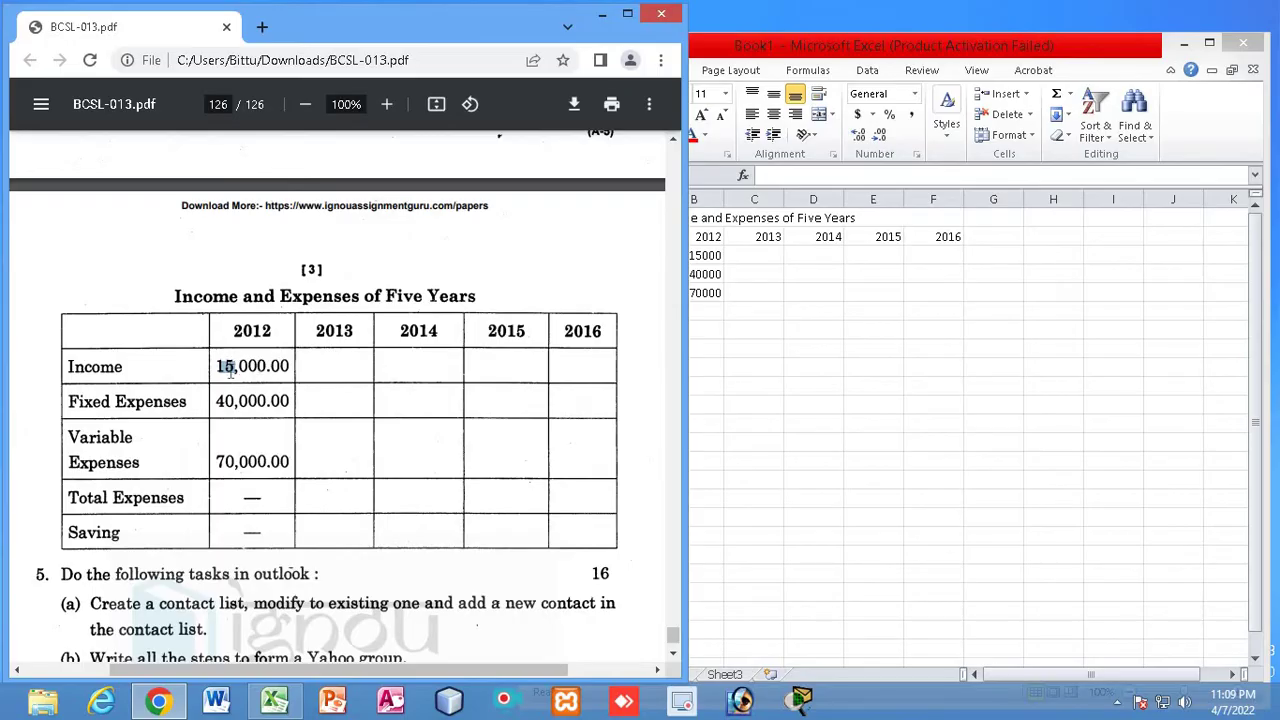
{"action": "scroll", "coordinate": [334, 396], "scroll_direction": "up", "scroll_amount": 3}
{"action": "scroll", "coordinate": [334, 396], "scroll_direction": "up", "scroll_amount": 1}
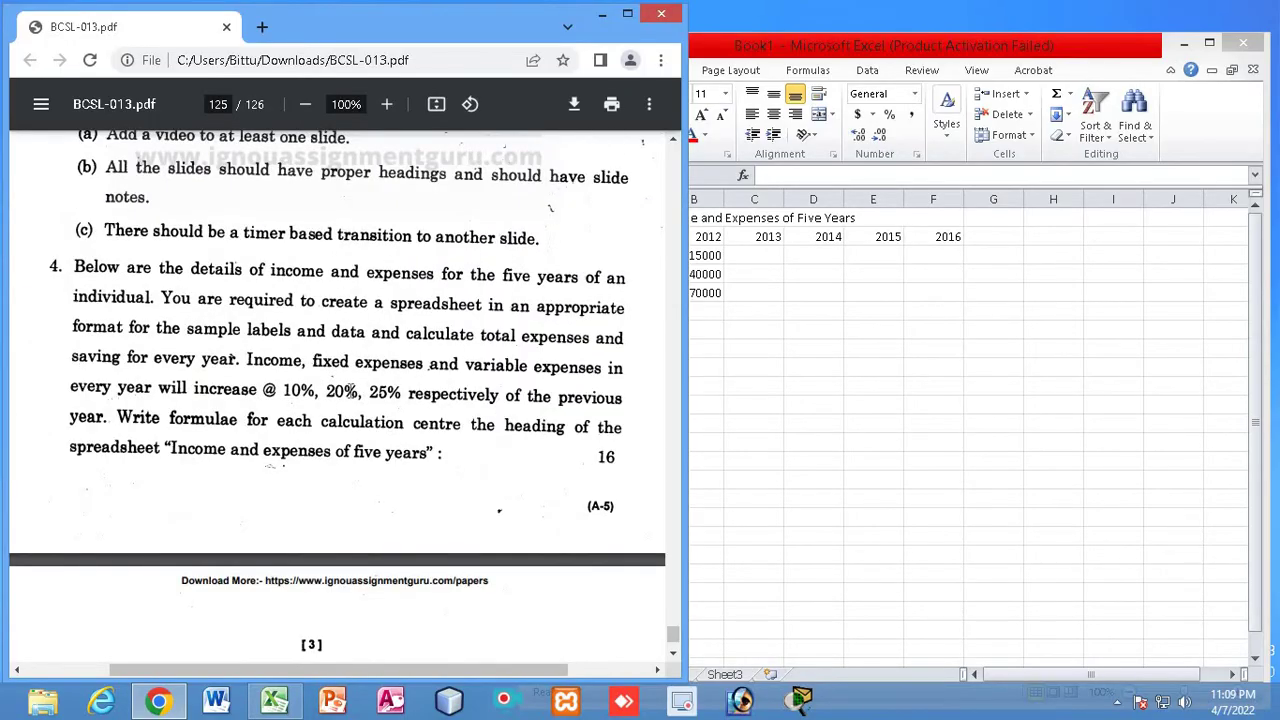
{"action": "scroll", "coordinate": [350, 400], "scroll_direction": "down", "scroll_amount": 3}
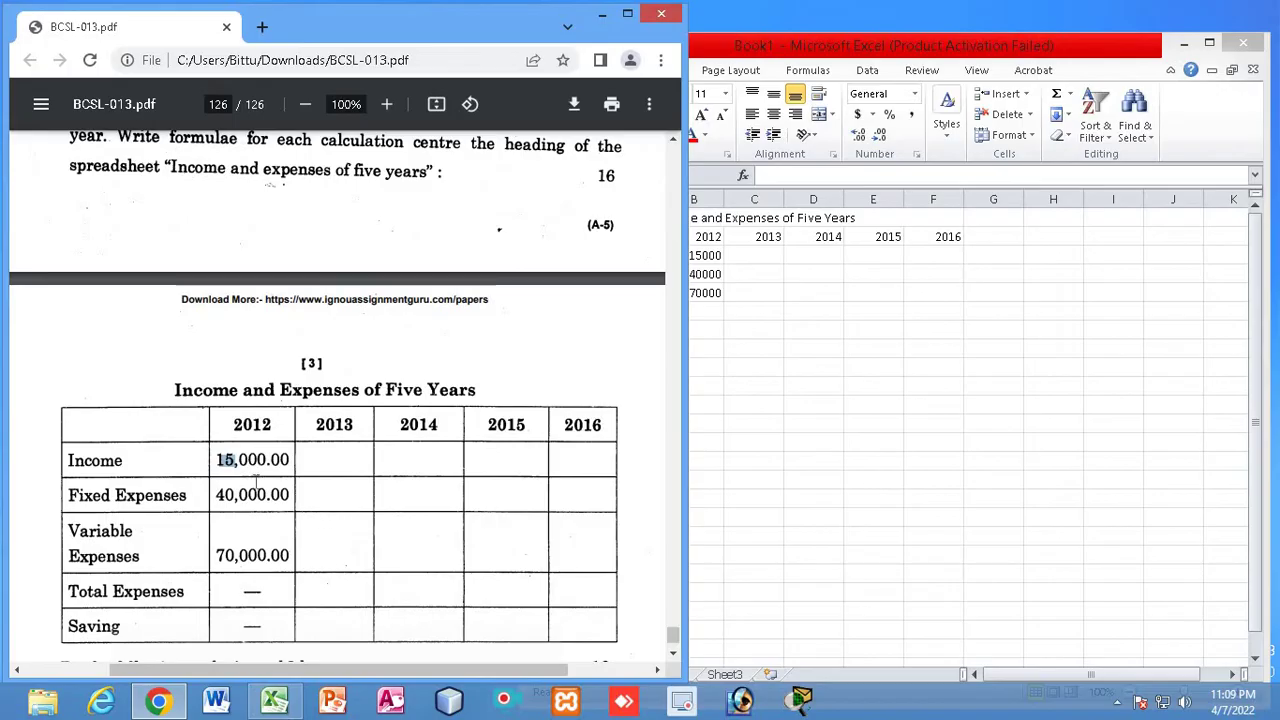
{"action": "left_click", "coordinate": [812, 423]}
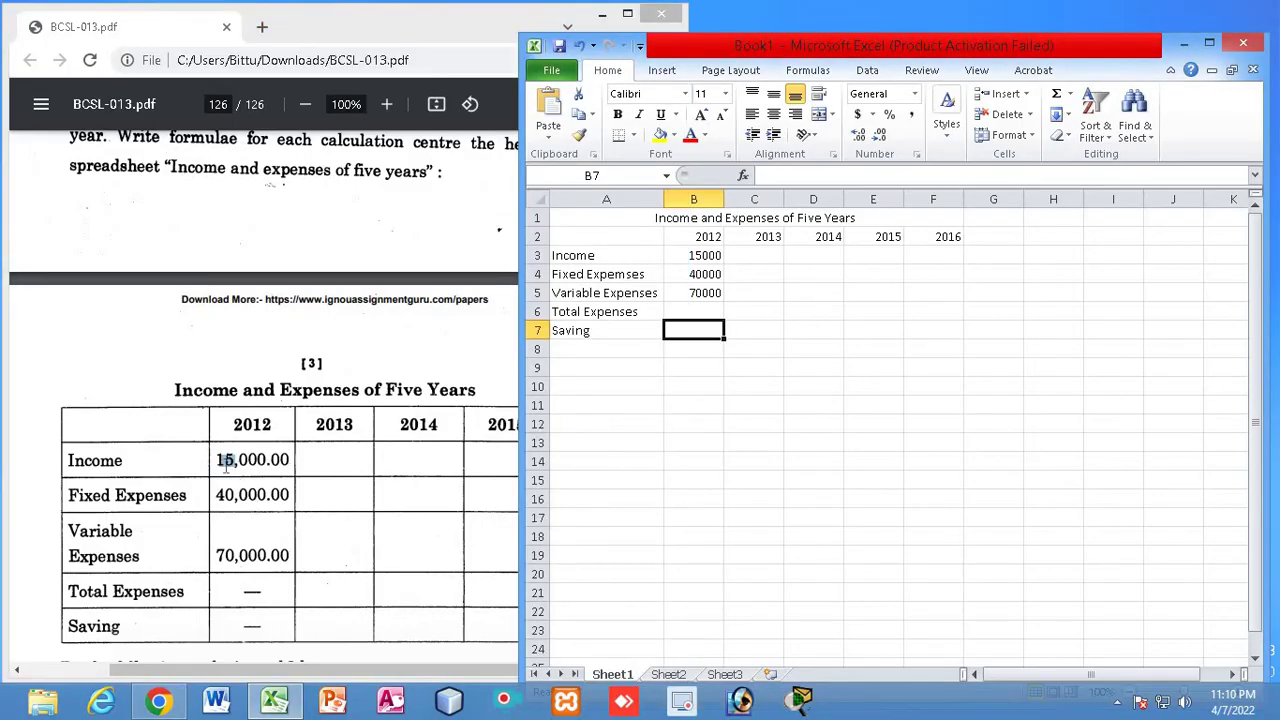
{"action": "left_click_drag", "start_coordinate": [222, 462], "coordinate": [290, 460]}
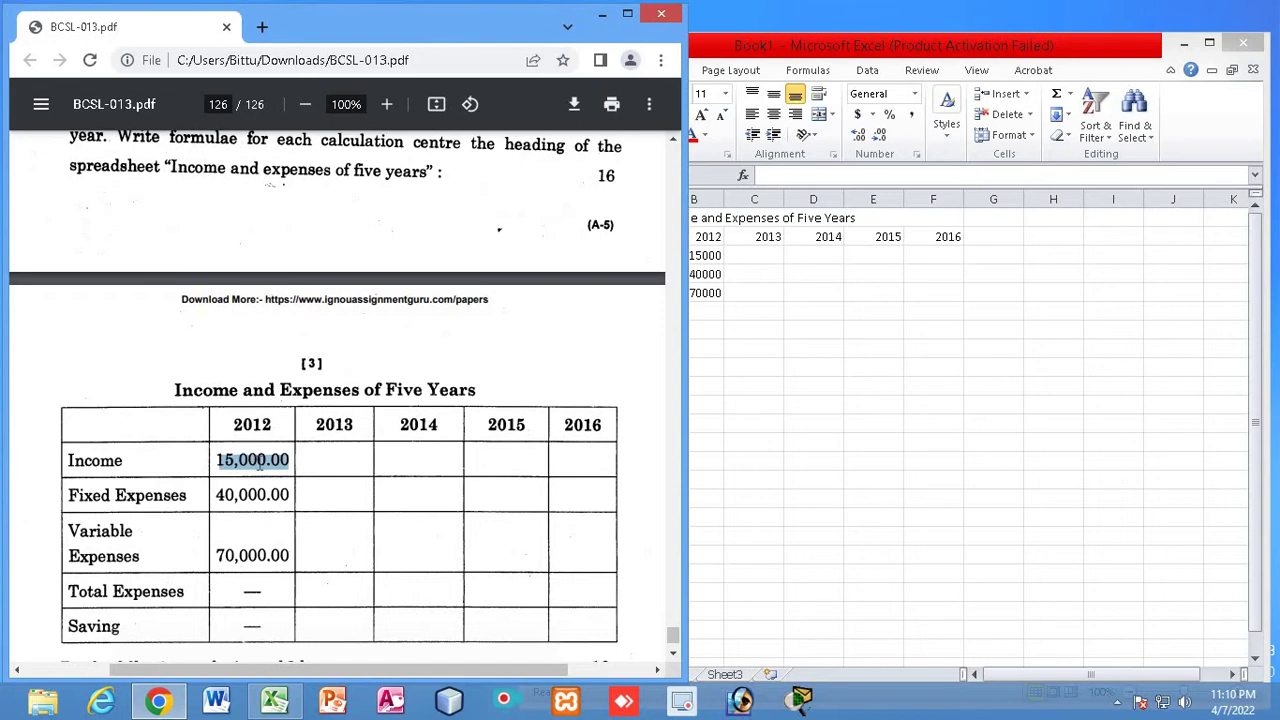
{"action": "left_click", "coordinate": [278, 462]}
{"action": "left_click", "coordinate": [797, 408]}
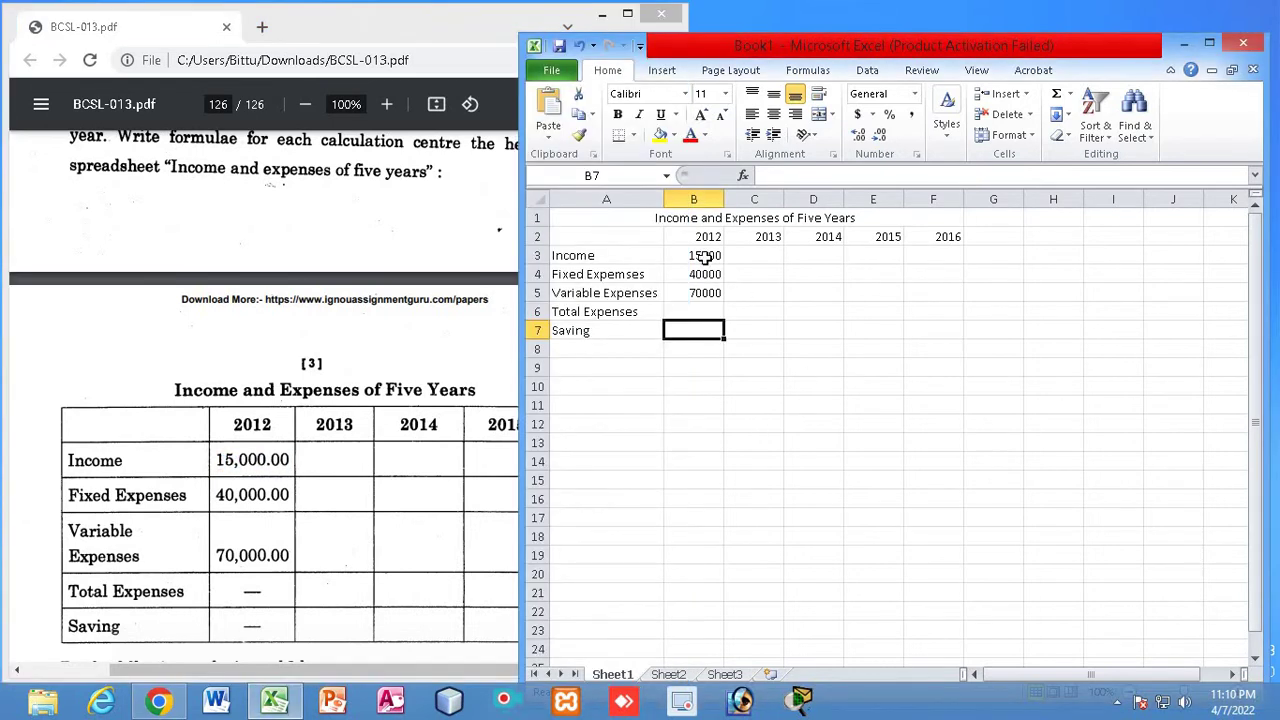
Correct the 2012 Income in B3 to 150000
{"action": "double_click", "coordinate": [706, 257]}
{"action": "type", "text": "0"}
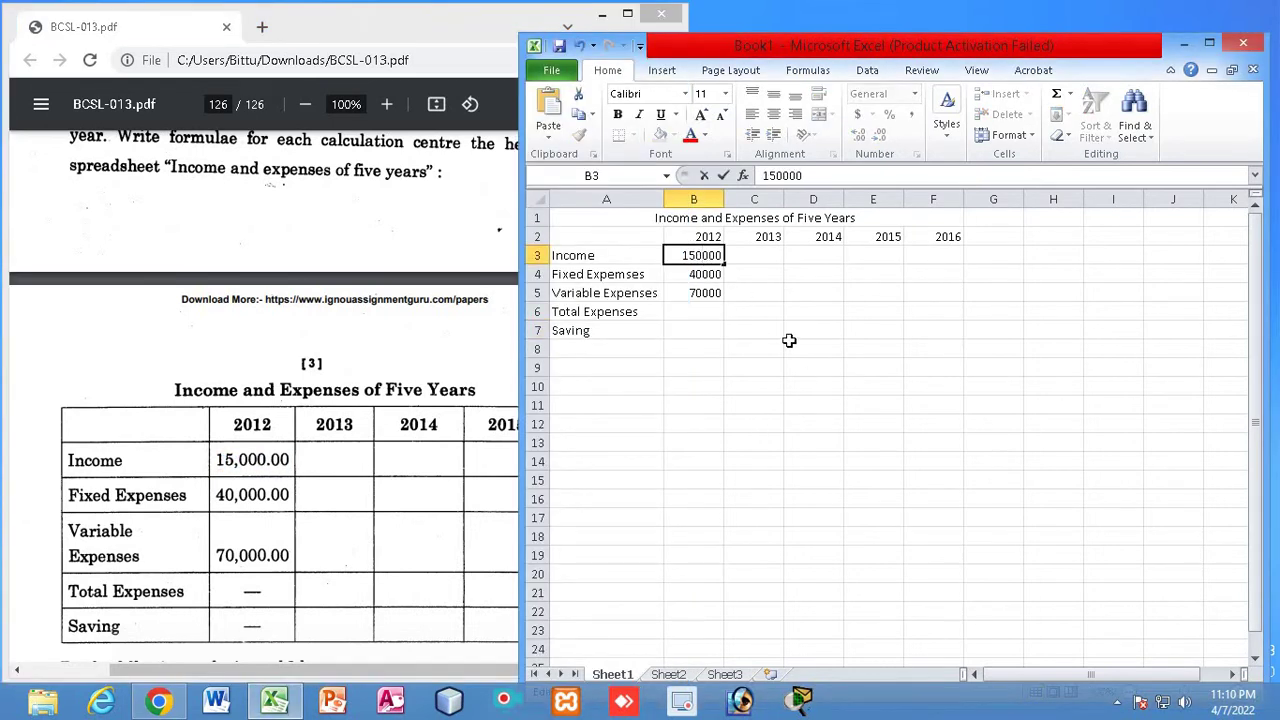
{"action": "left_click", "coordinate": [796, 374]}
Sum B4:B5 into B6 with AutoSum, giving 2012 Total Expenses of 110000
{"action": "left_click_drag", "start_coordinate": [706, 274], "coordinate": [700, 302]}
{"action": "left_click", "coordinate": [707, 333]}
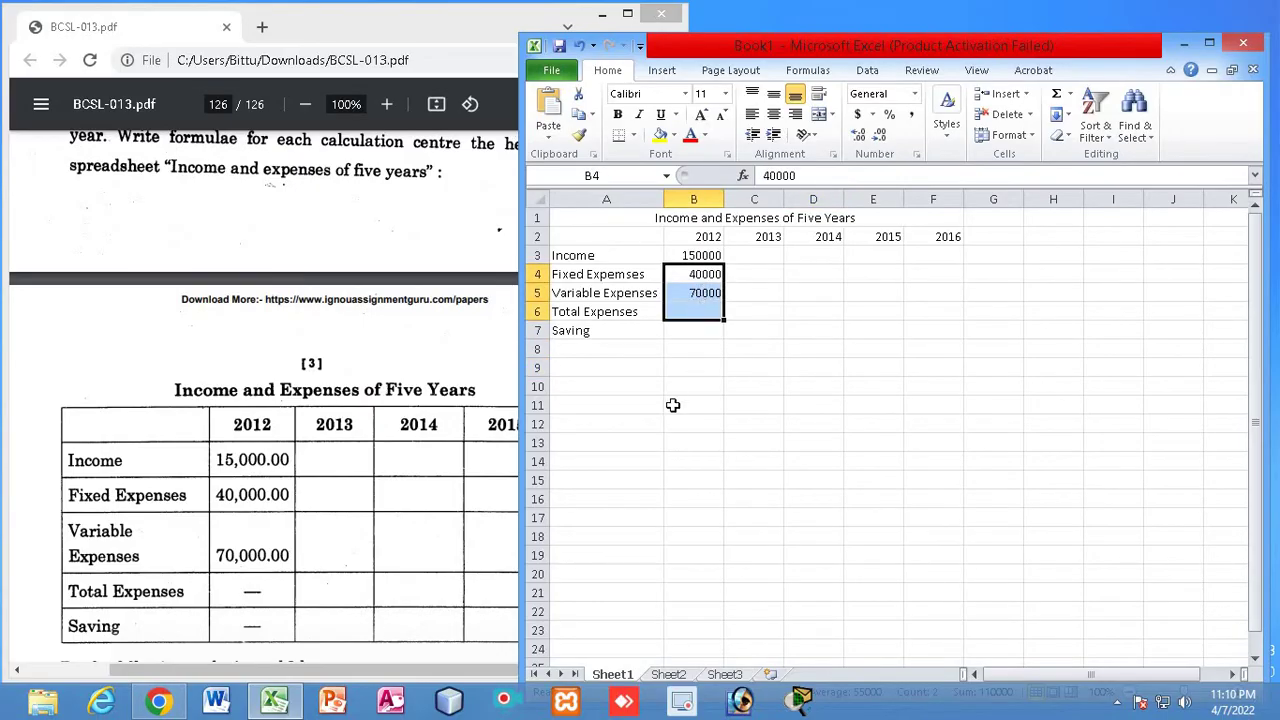
{"action": "left_click", "coordinate": [678, 400]}
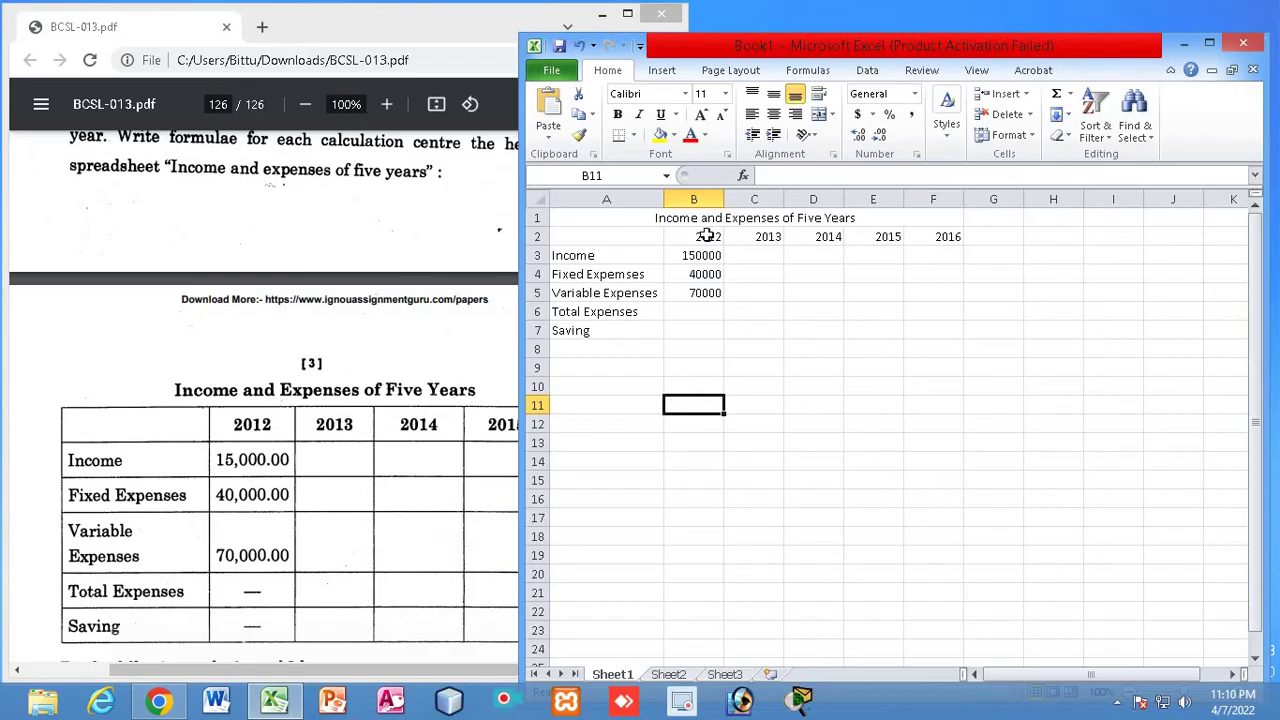
{"action": "left_click", "coordinate": [704, 274]}
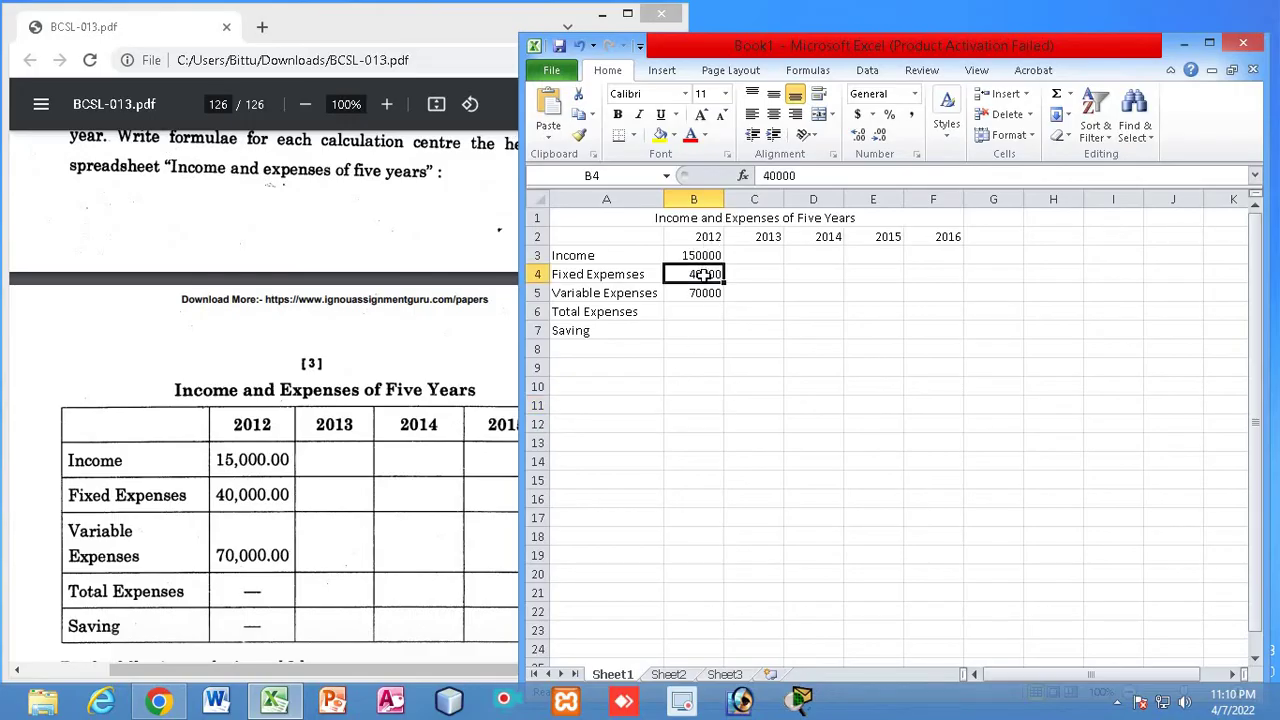
{"action": "left_click_drag", "start_coordinate": [704, 274], "coordinate": [702, 312]}
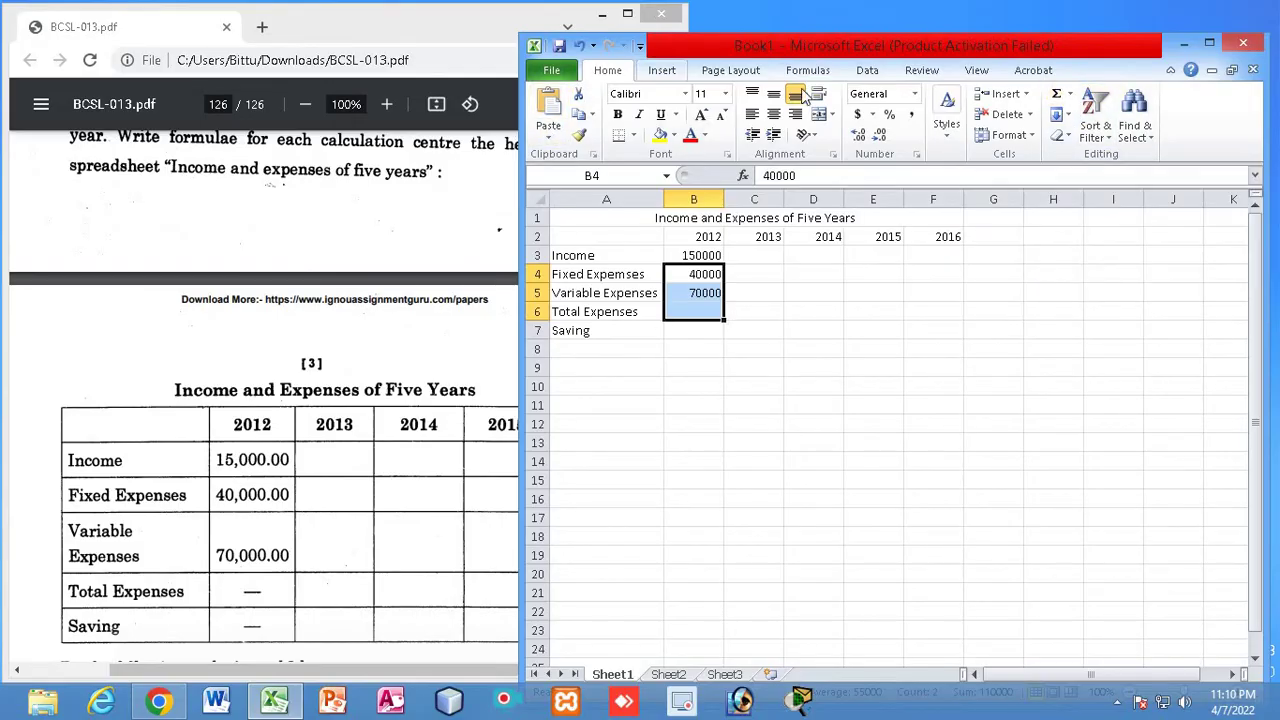
{"action": "left_click", "coordinate": [1069, 94]}
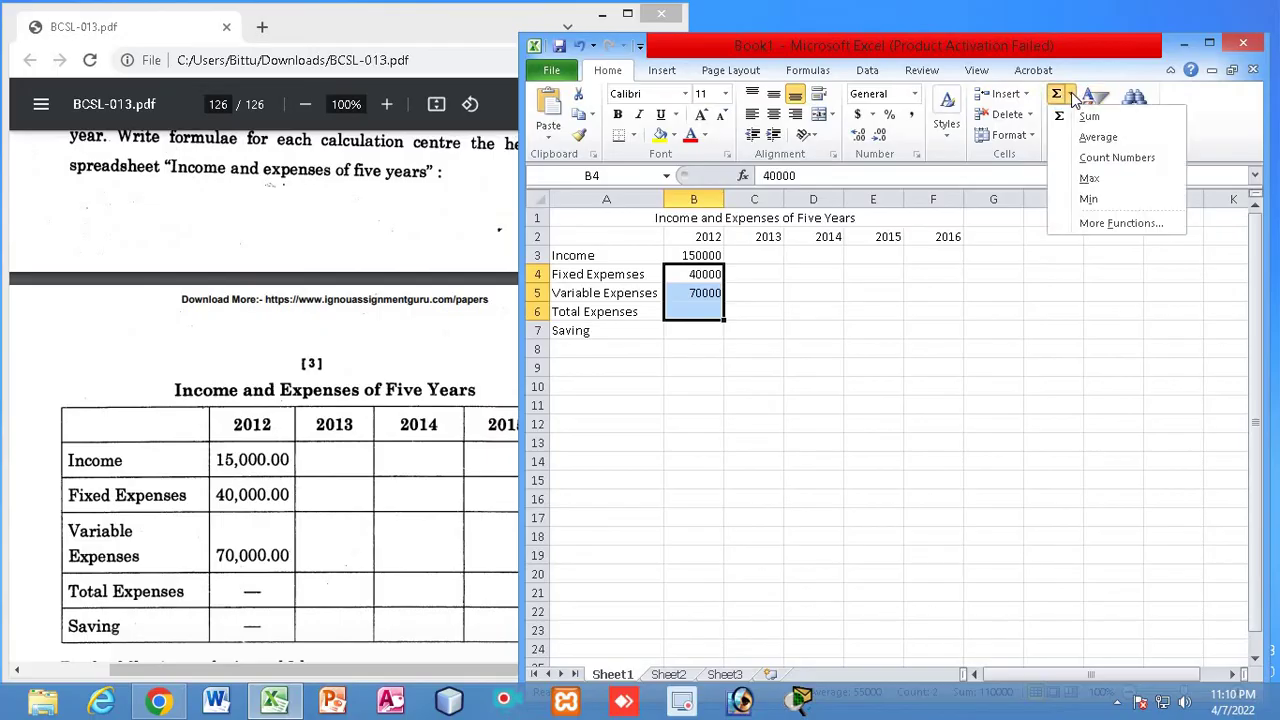
{"action": "left_click", "coordinate": [1082, 117]}
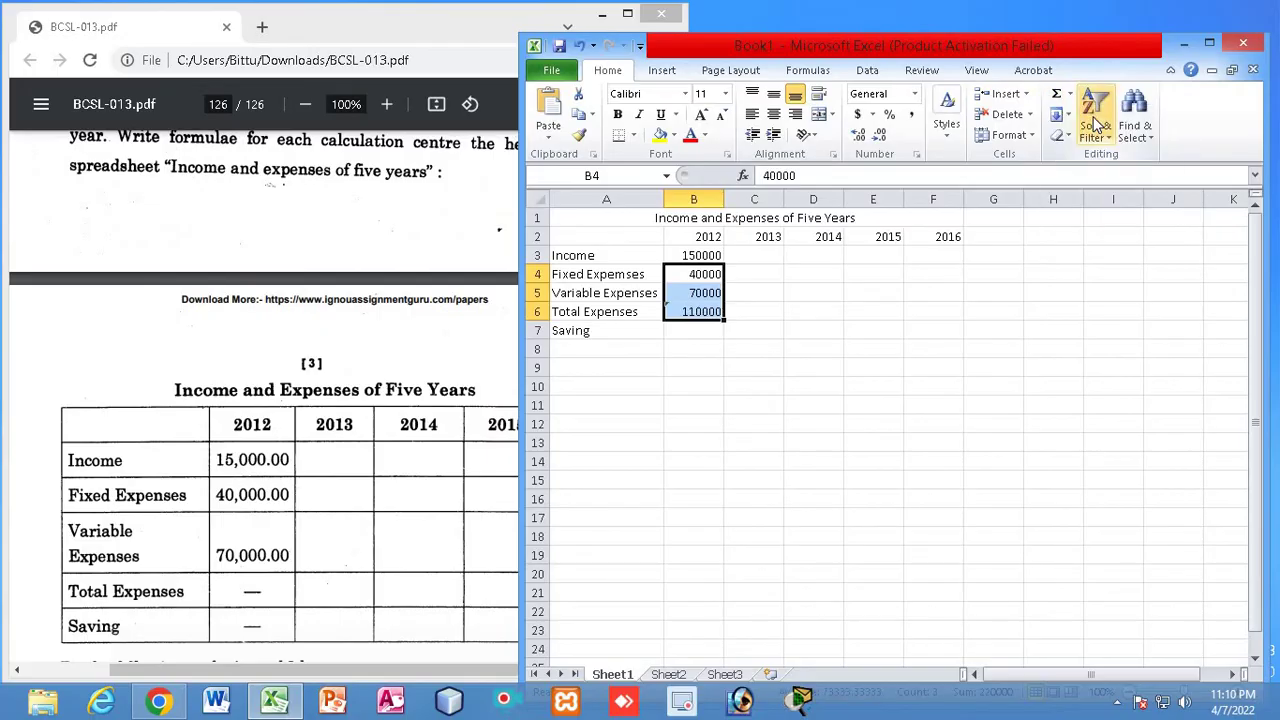
{"action": "left_click", "coordinate": [808, 417]}
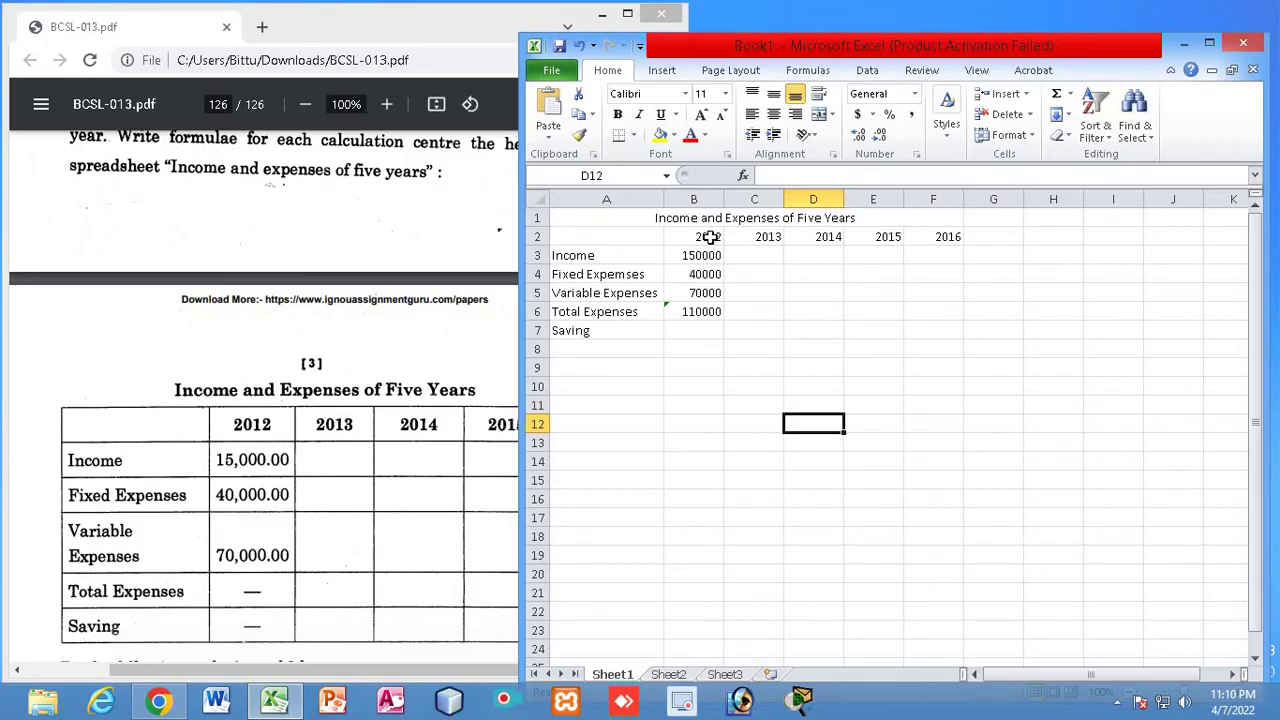
Enter =B3-B6 in B7 so 2012 Saving shows 40000
{"action": "left_click", "coordinate": [690, 330]}
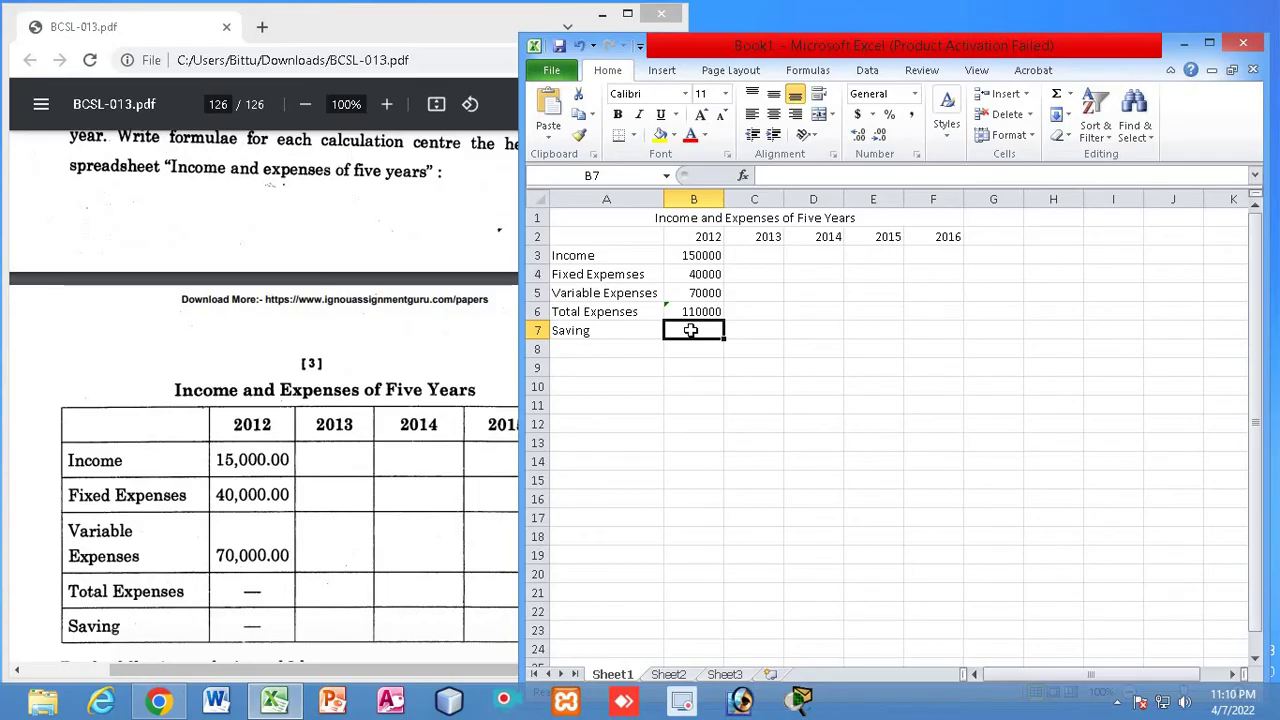
{"action": "left_click", "coordinate": [700, 257]}
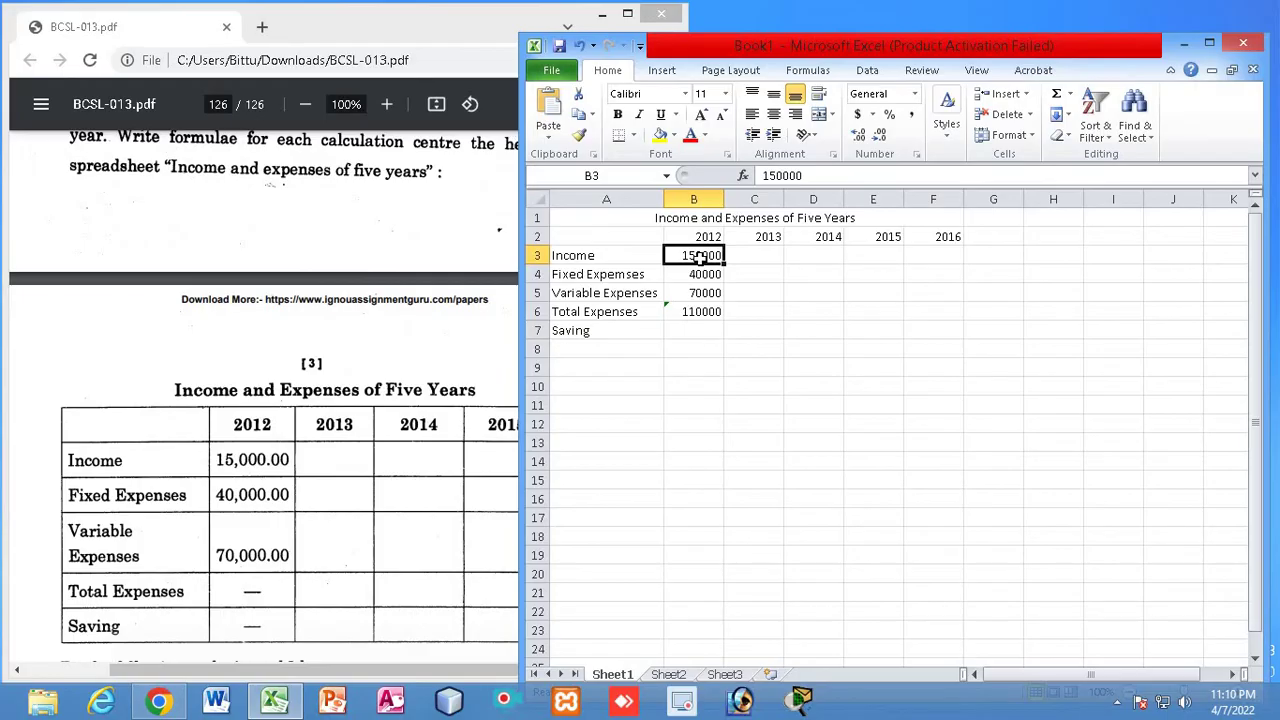
{"action": "left_click", "coordinate": [695, 312]}
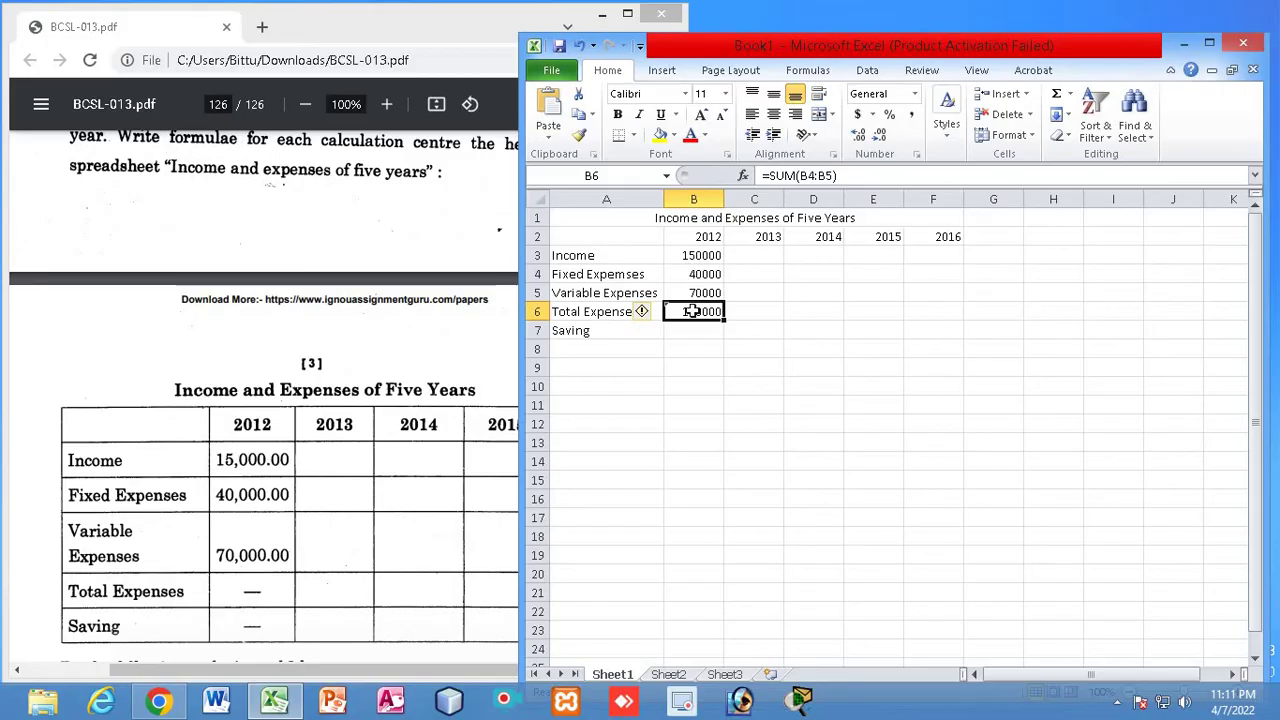
{"action": "left_click", "coordinate": [686, 256]}
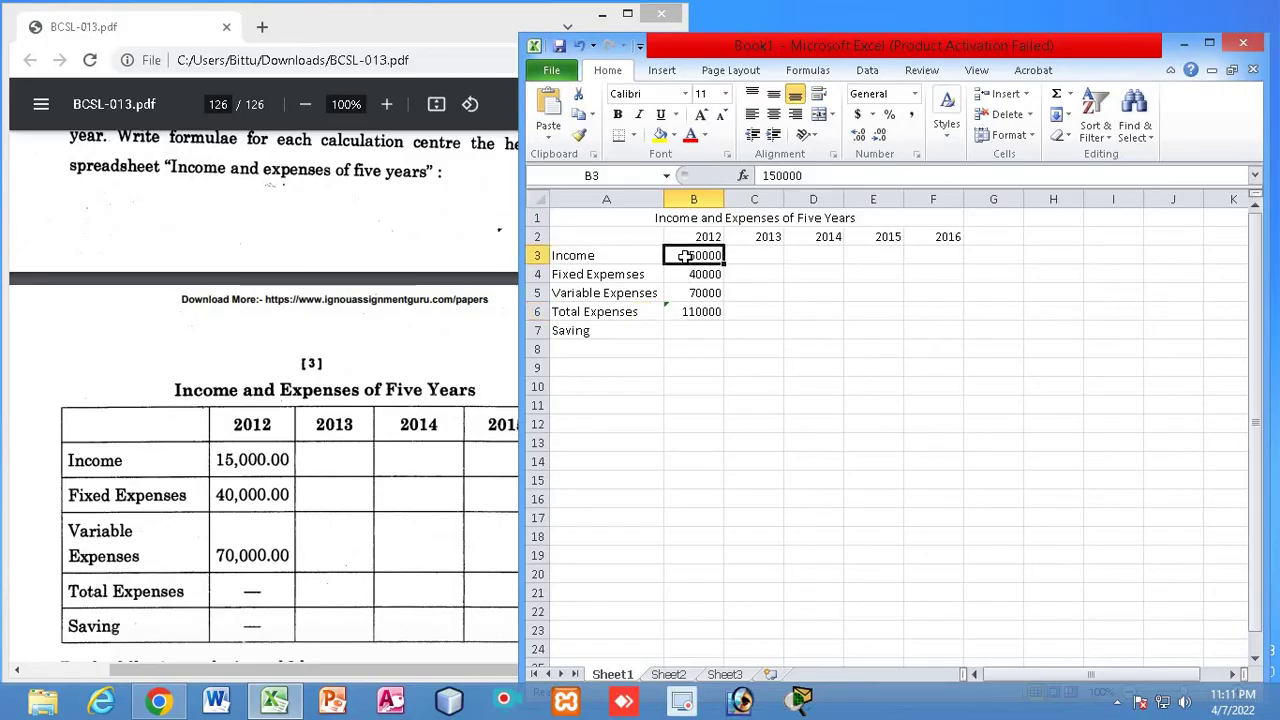
{"action": "left_click", "coordinate": [685, 333]}
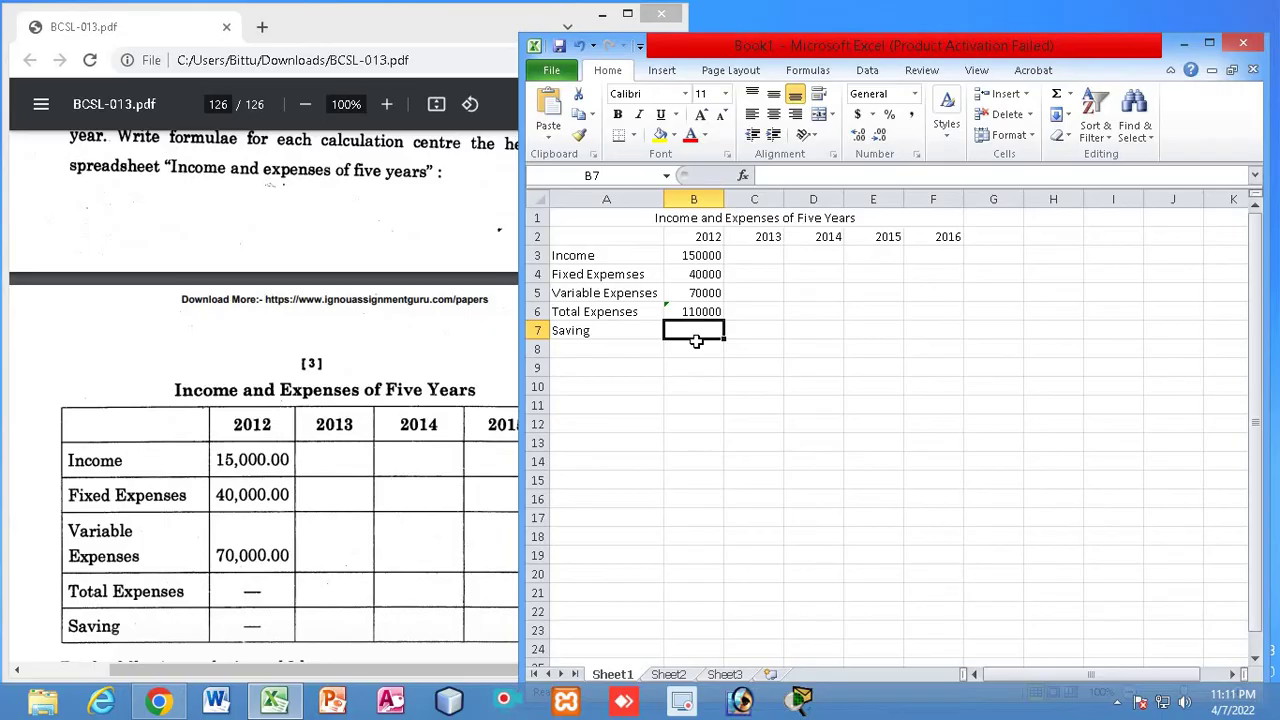
{"action": "type", "text": "="}
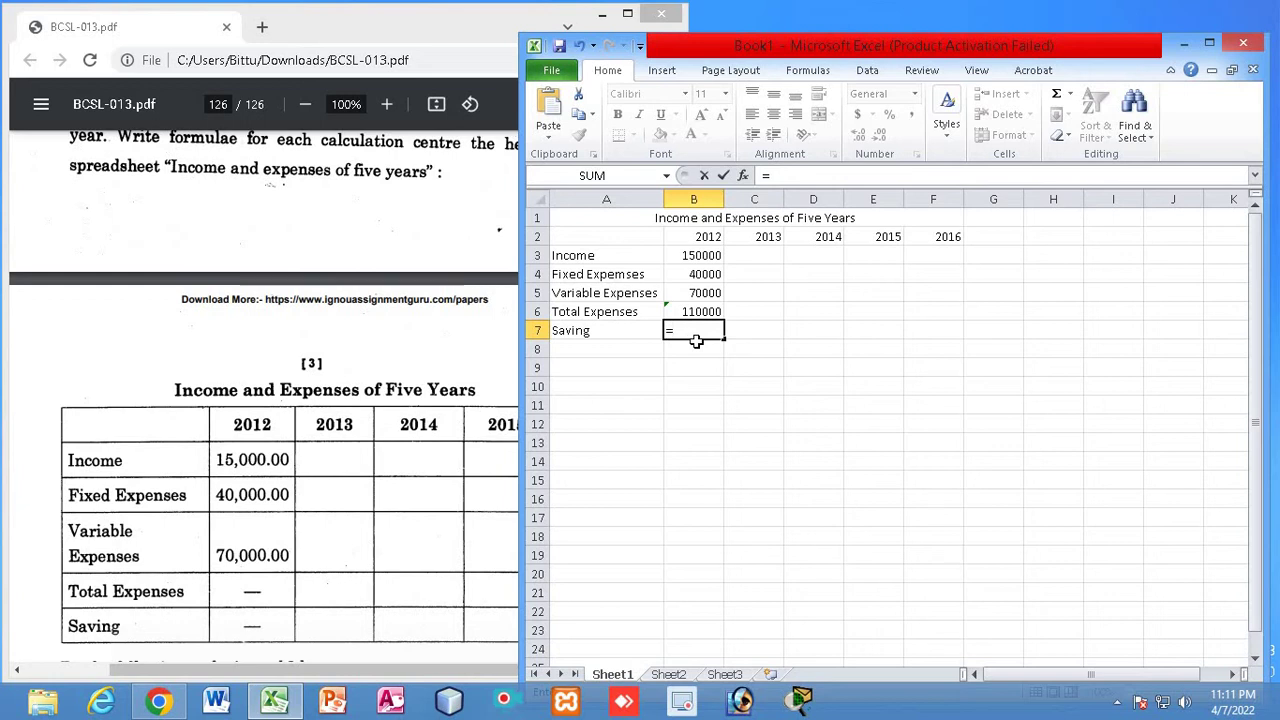
{"action": "type", "text": "b3"}
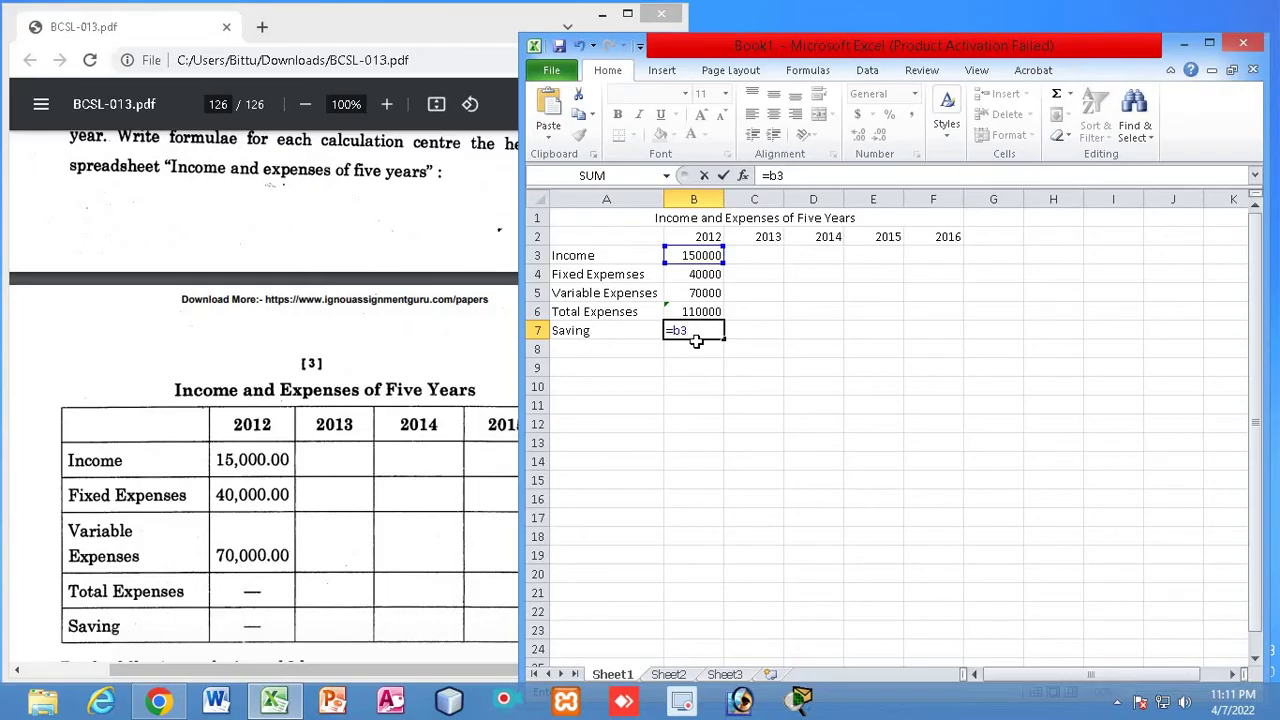
{"action": "type", "text": "-b6"}
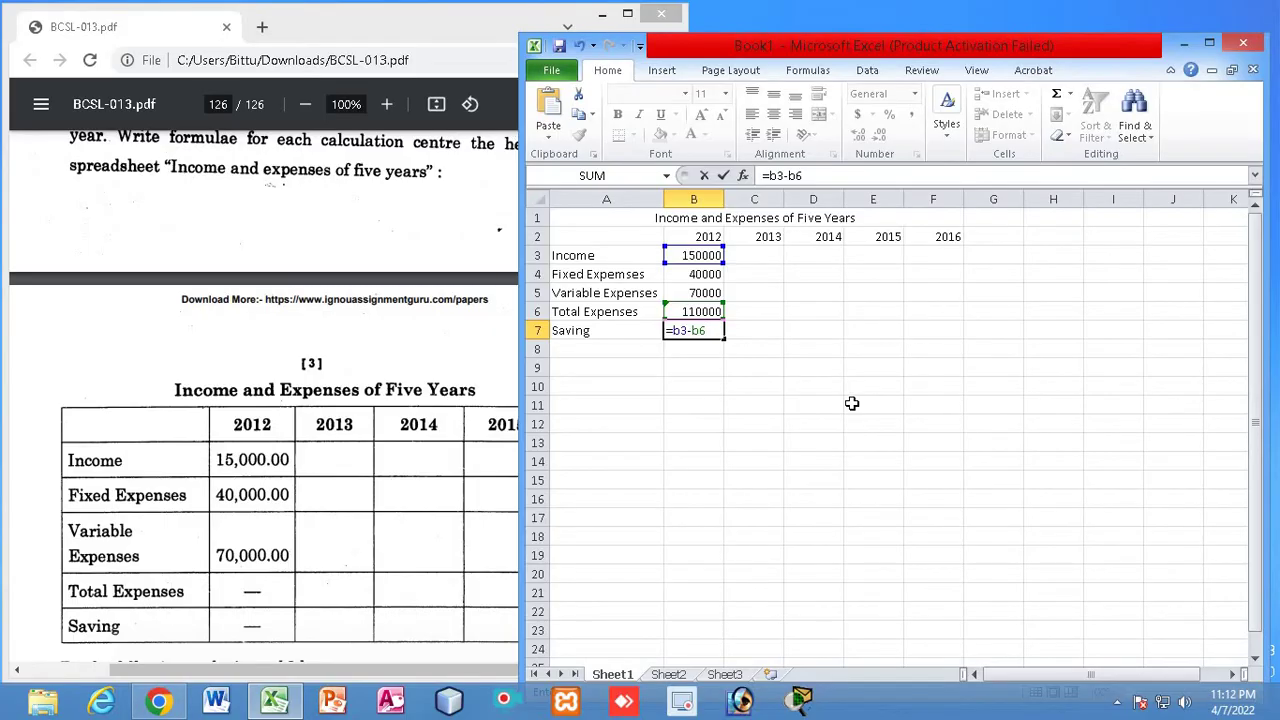
{"action": "key", "text": "Return"}
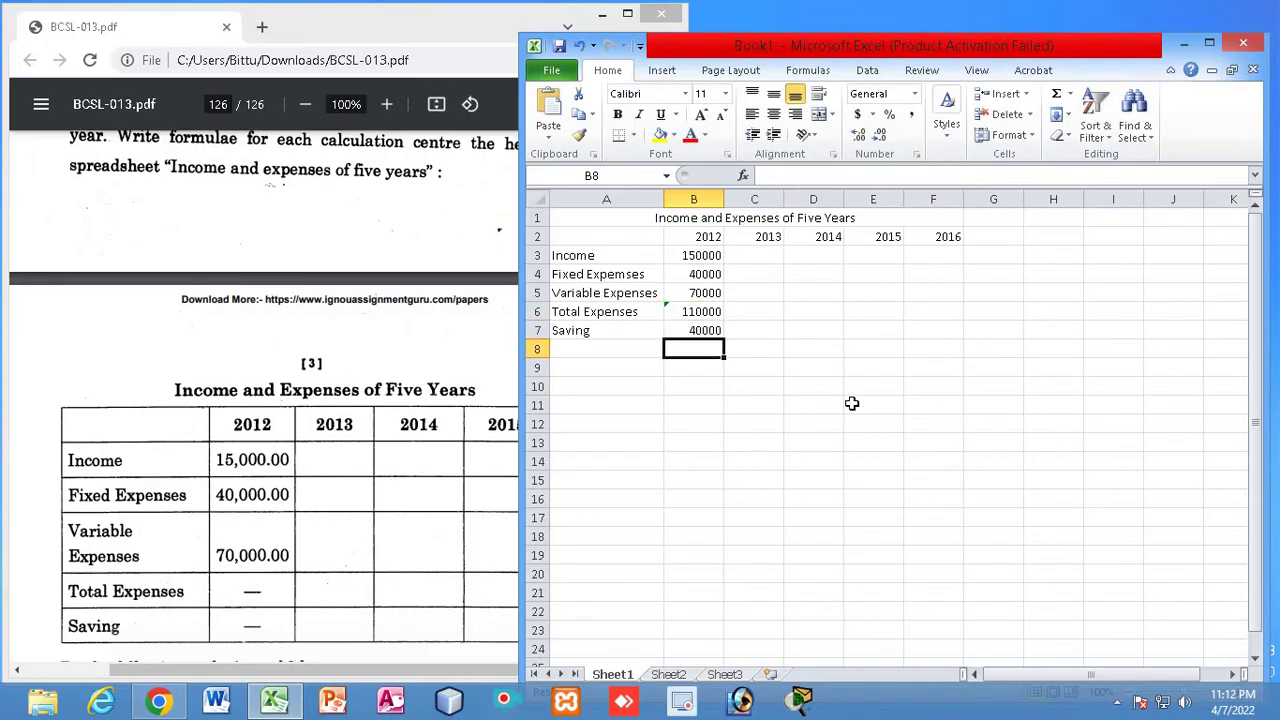
{"action": "left_click", "coordinate": [712, 330]}
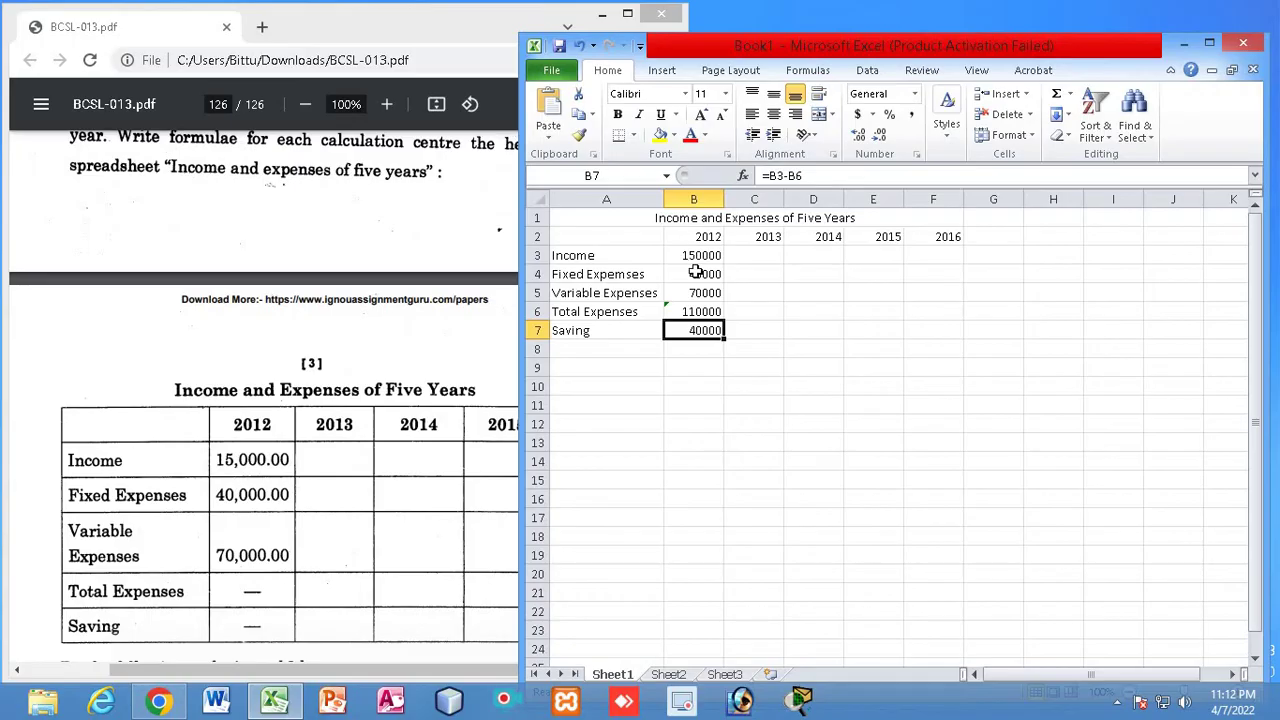
{"action": "left_click", "coordinate": [772, 256]}
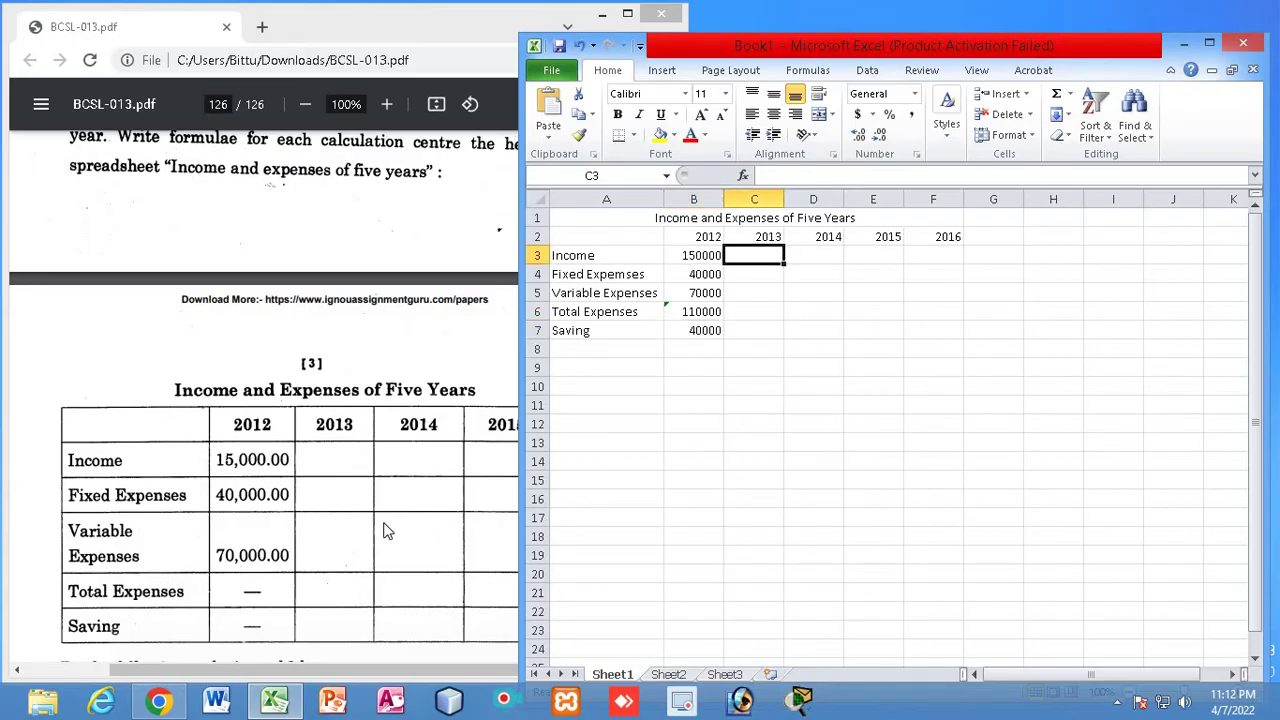
Scroll the PDF up to reread question 4's 10%, 20% and 25% yearly increases, then return to Excel
{"action": "left_click", "coordinate": [372, 457]}
{"action": "scroll", "coordinate": [387, 348], "scroll_direction": "up", "scroll_amount": 3}
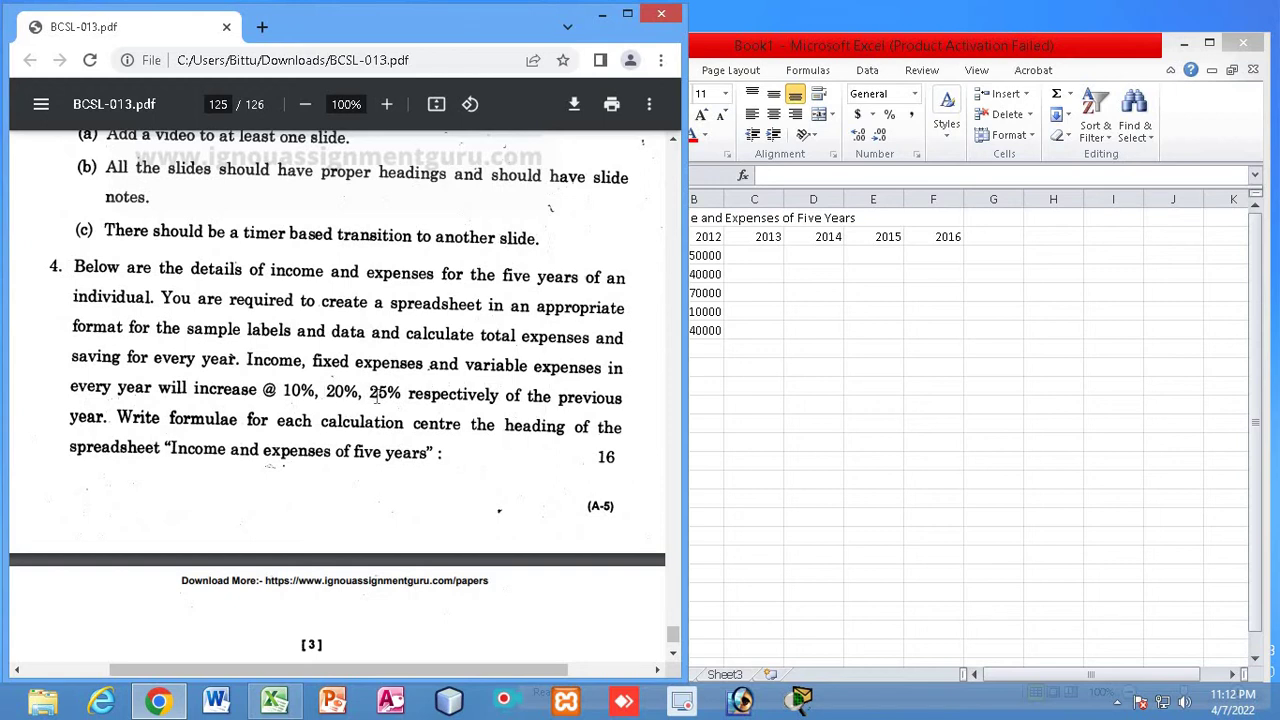
{"action": "left_click", "coordinate": [823, 343]}
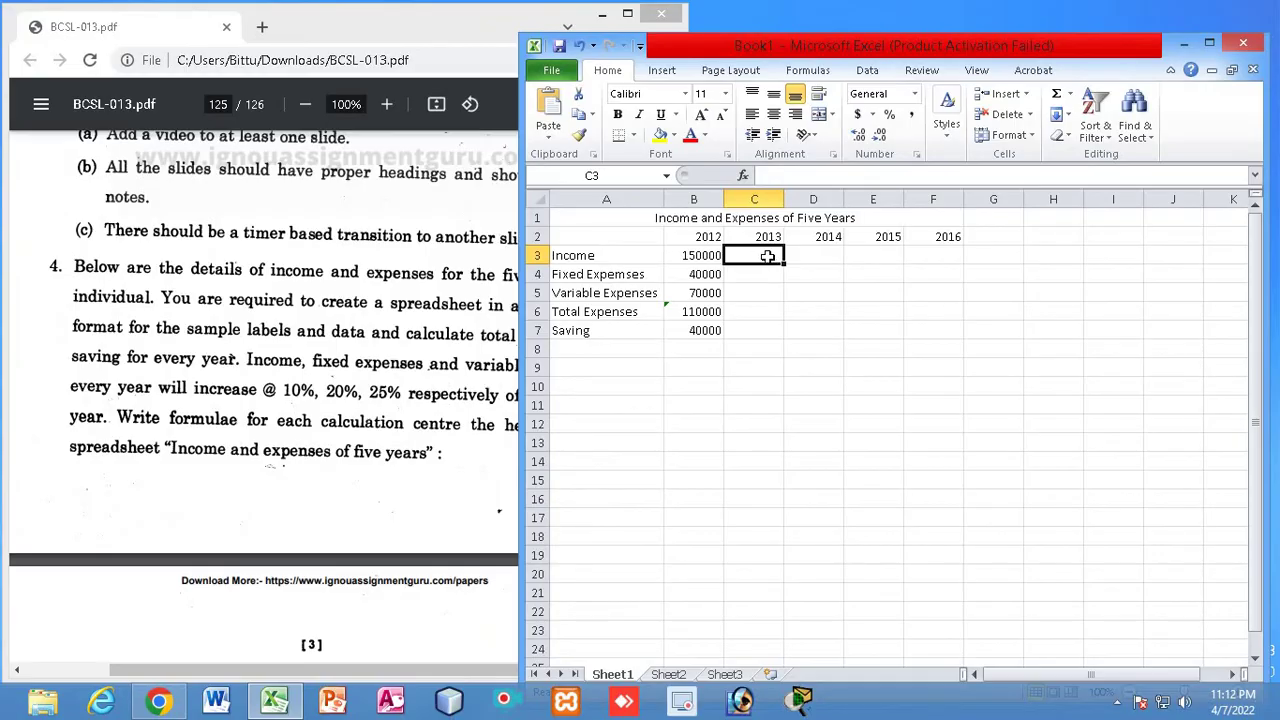
Enter =B3+(B3*10/100) in C3 so 2013 Income shows 165000
{"action": "type", "text": "="}
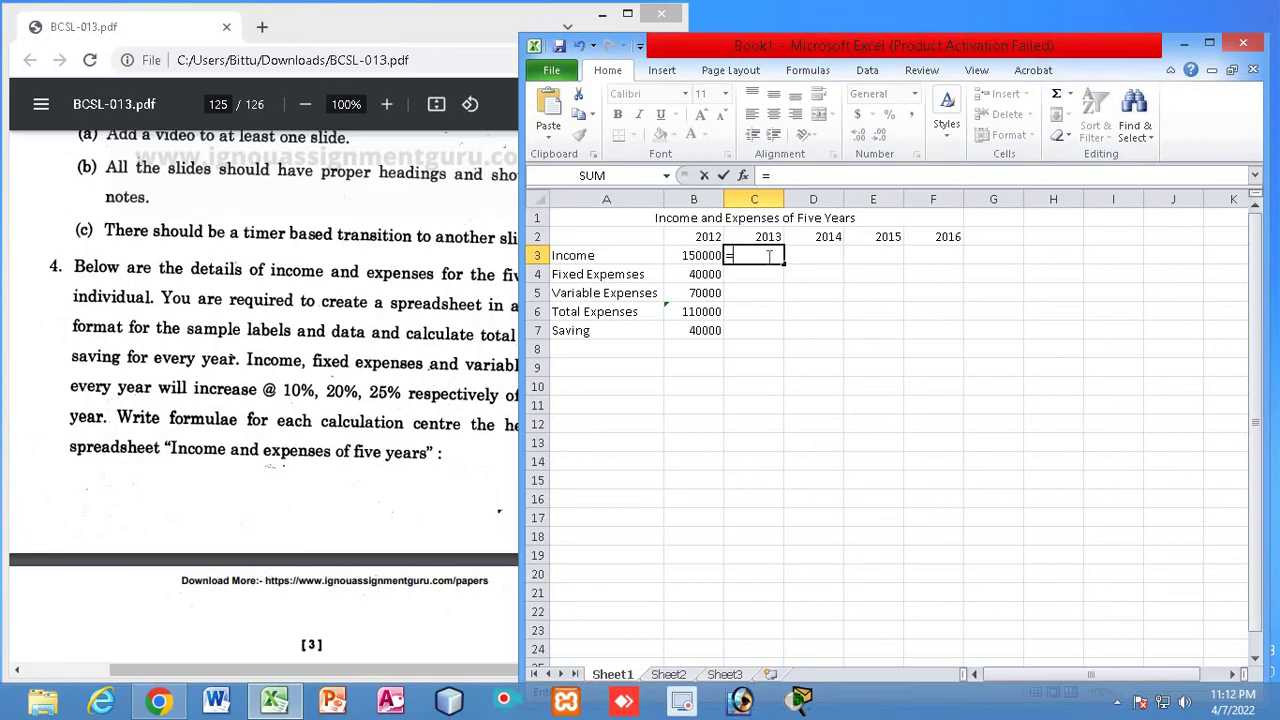
{"action": "type", "text": "b3"}
{"action": "type", "text": "+()"}
{"action": "key", "text": "Return"}
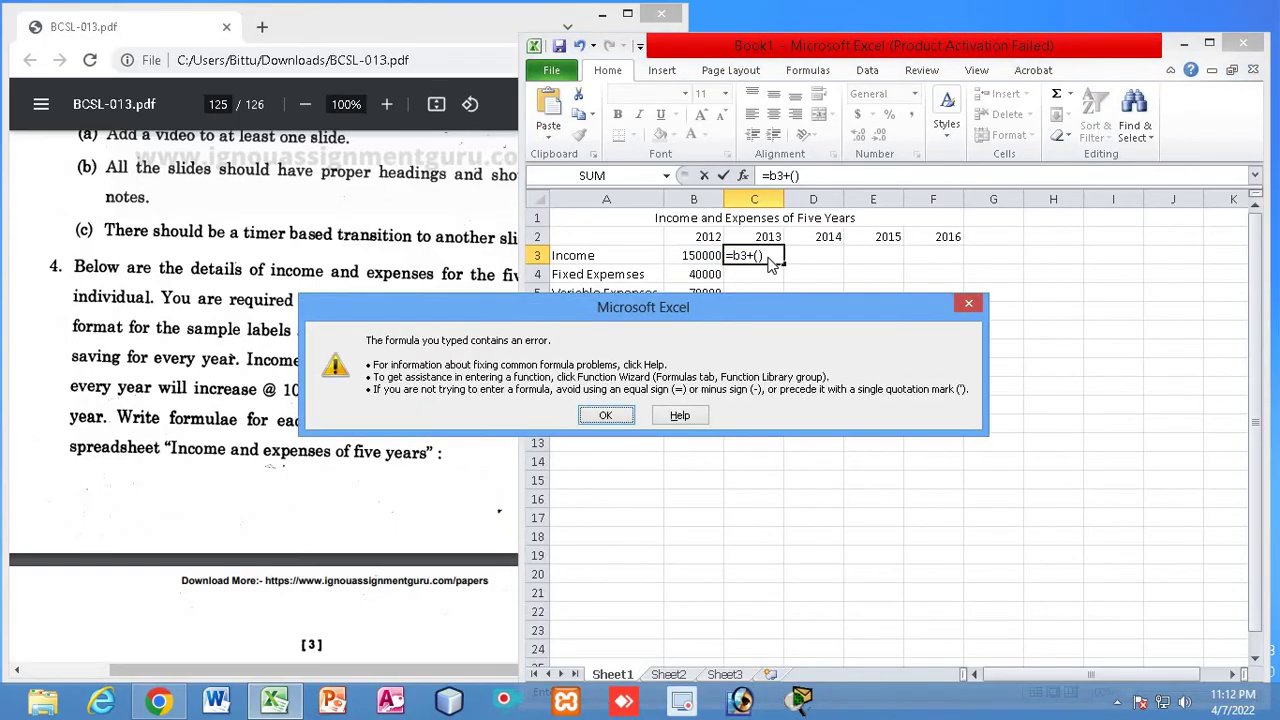
{"action": "key", "text": "Return"}
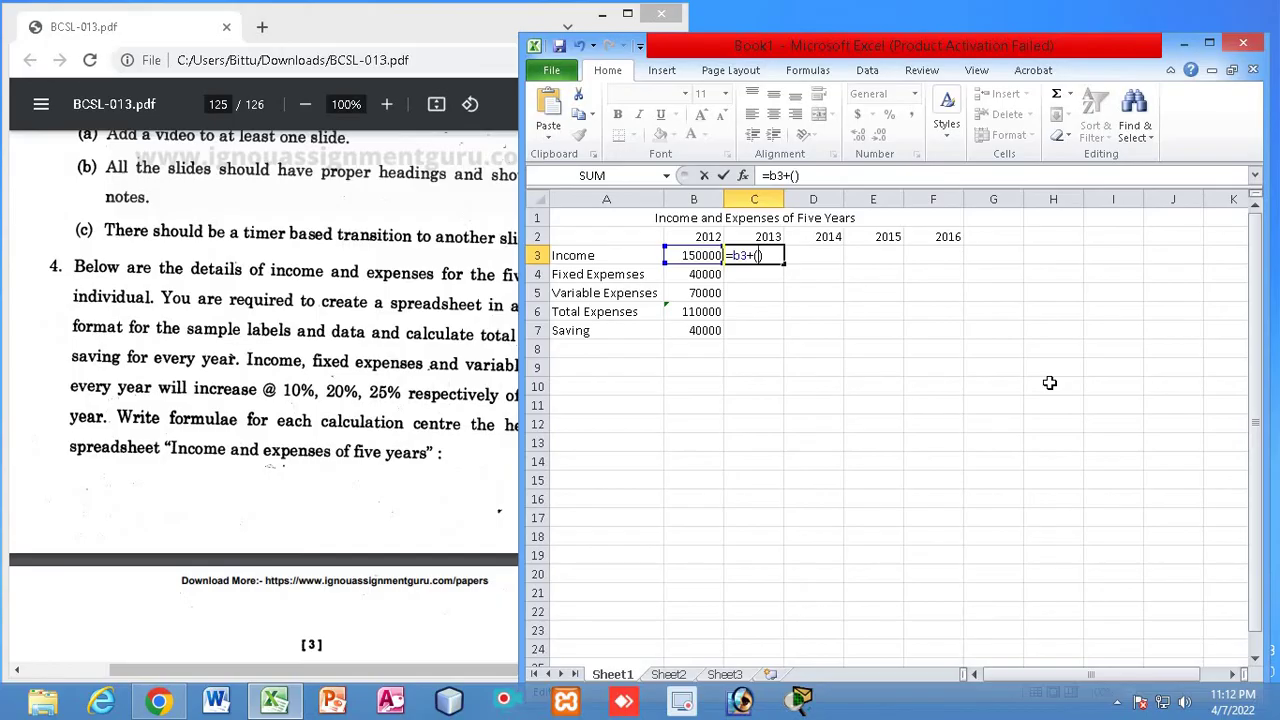
{"action": "type", "text": "b3*10/100"}
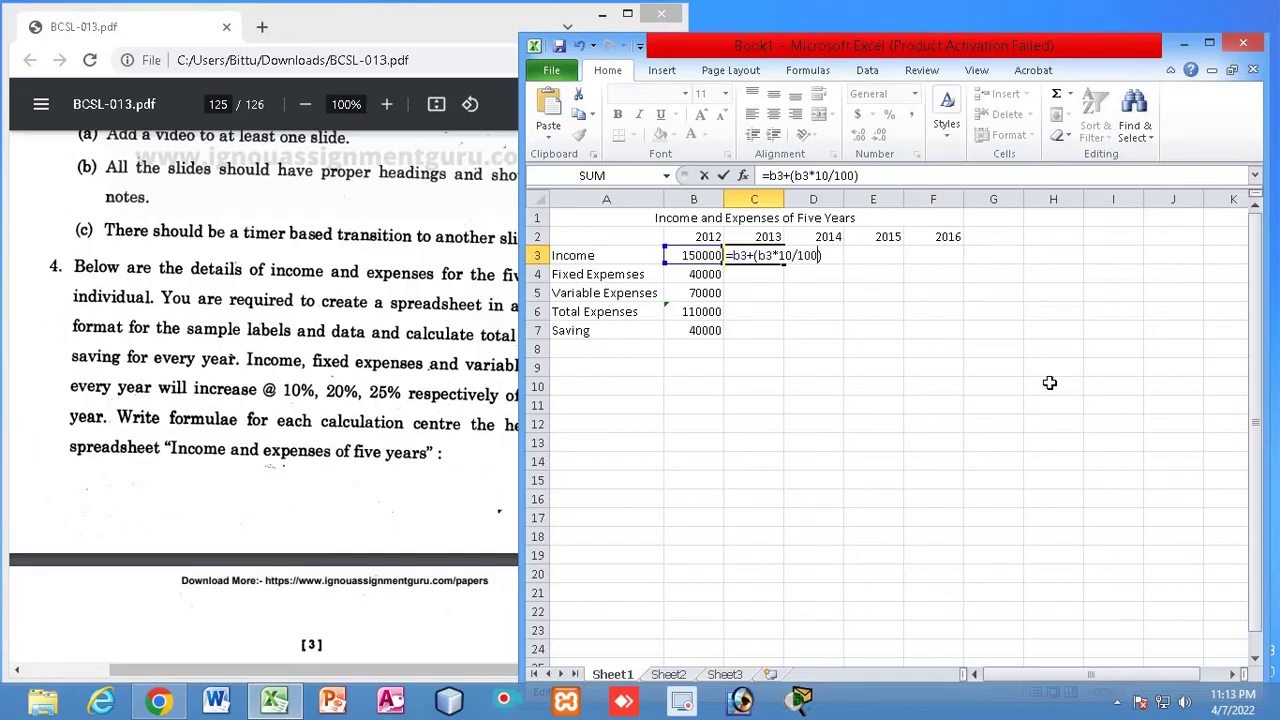
{"action": "key", "text": "Return"}
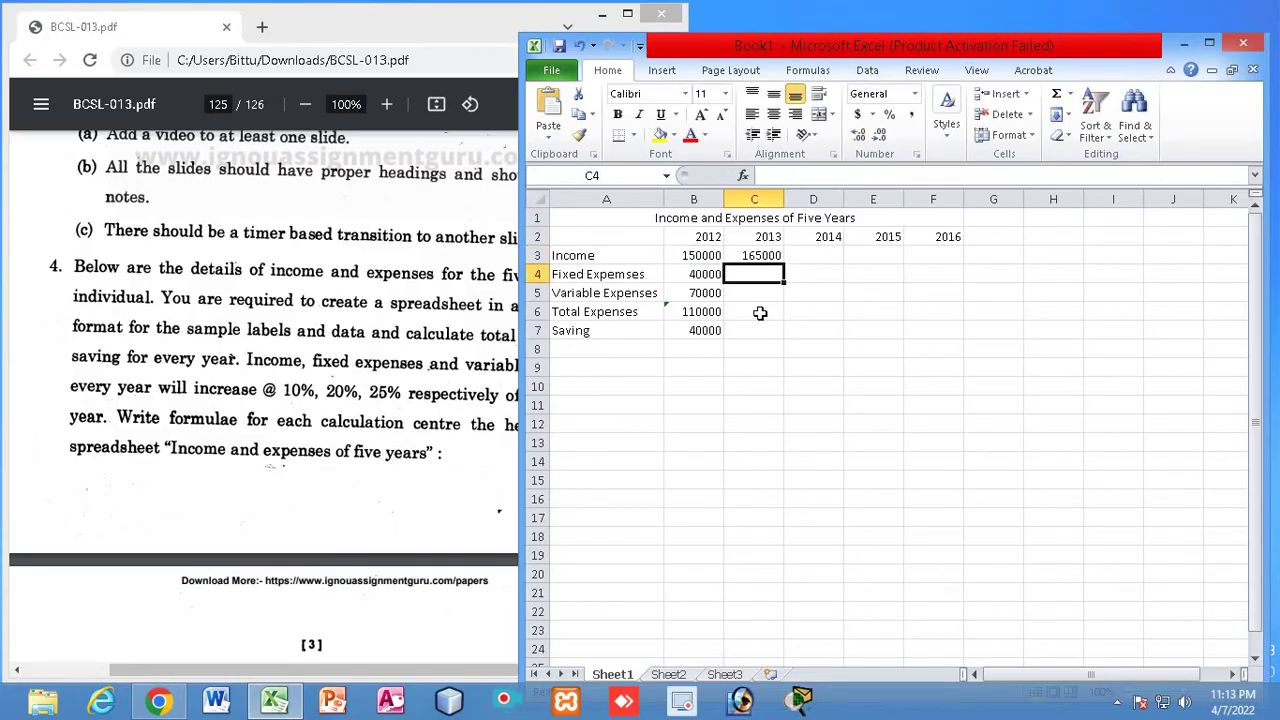
{"action": "left_click", "coordinate": [754, 257]}
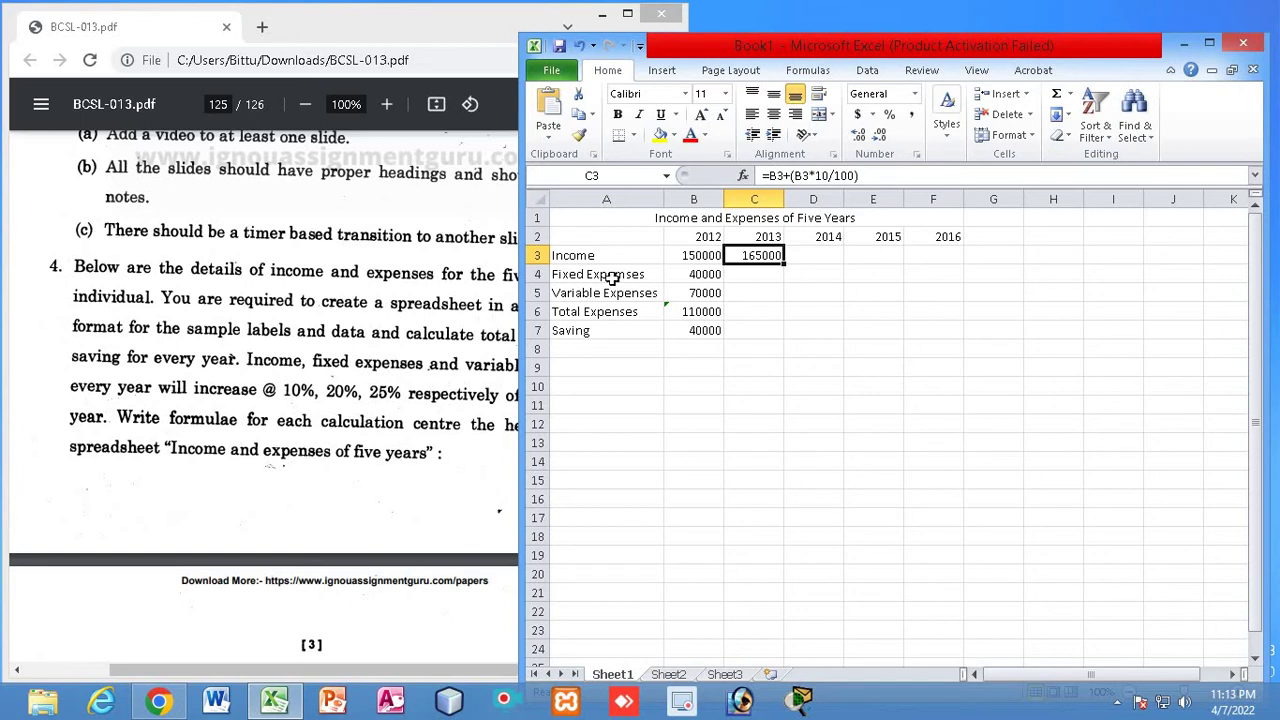
Look up the 20% fixed-expense increase rate in the assignment PDF
{"action": "left_click", "coordinate": [478, 315]}
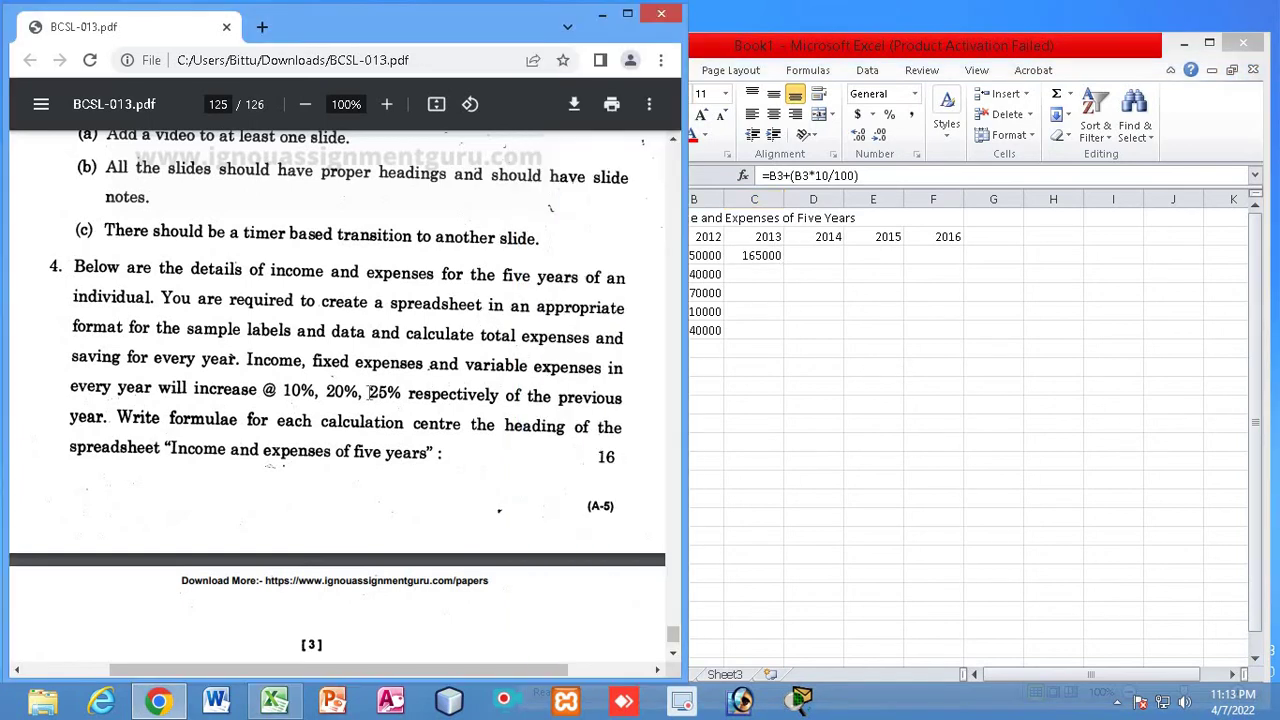
{"action": "left_click_drag", "start_coordinate": [325, 391], "coordinate": [358, 393]}
{"action": "left_click", "coordinate": [820, 352]}
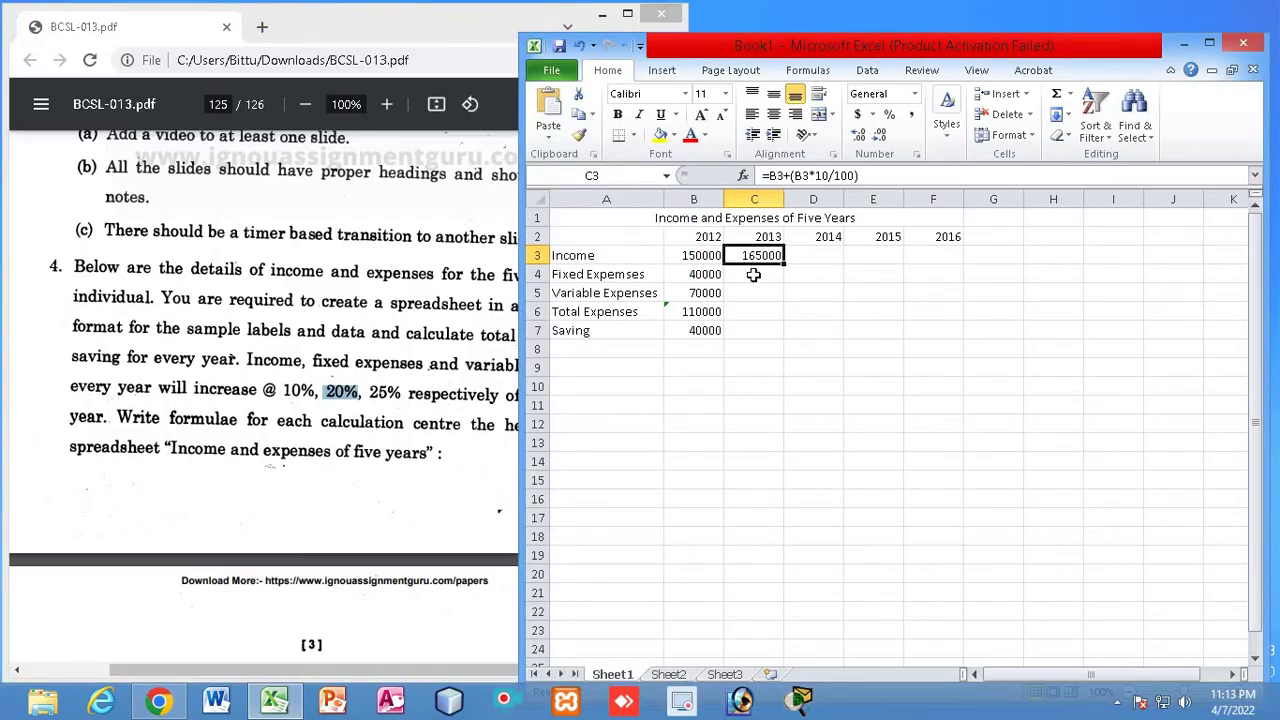
Enter =B4+(B4*20/100) in C4, giving 2013 Fixed Expenses of 48000
{"action": "left_click", "coordinate": [755, 277]}
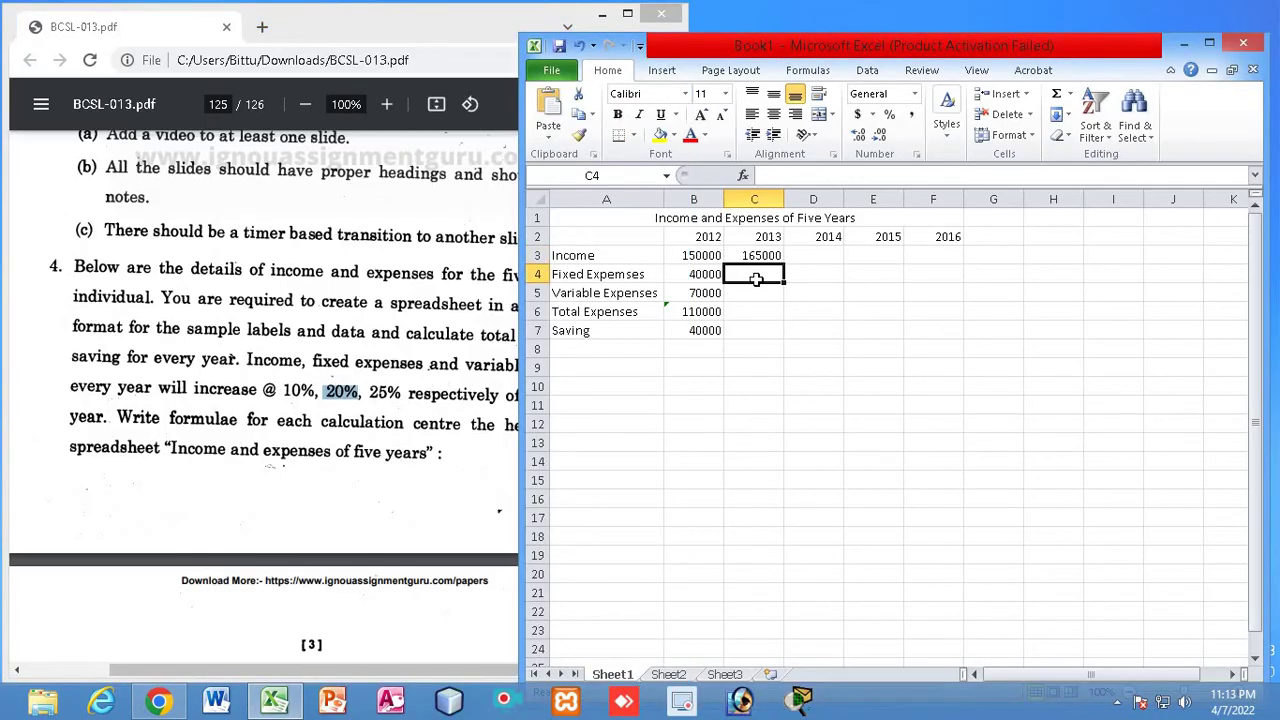
{"action": "type", "text": "="}
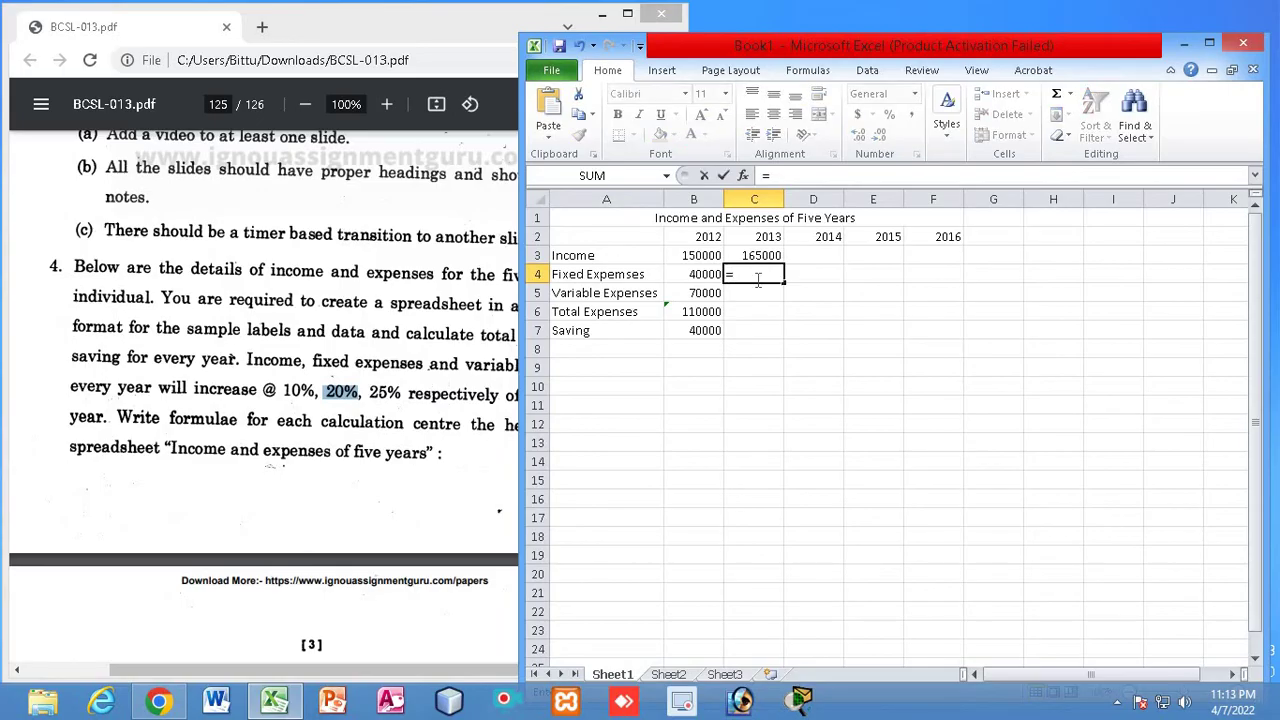
{"action": "type", "text": "b4+()"}
{"action": "key", "text": "Return"}
{"action": "key", "text": "Return"}
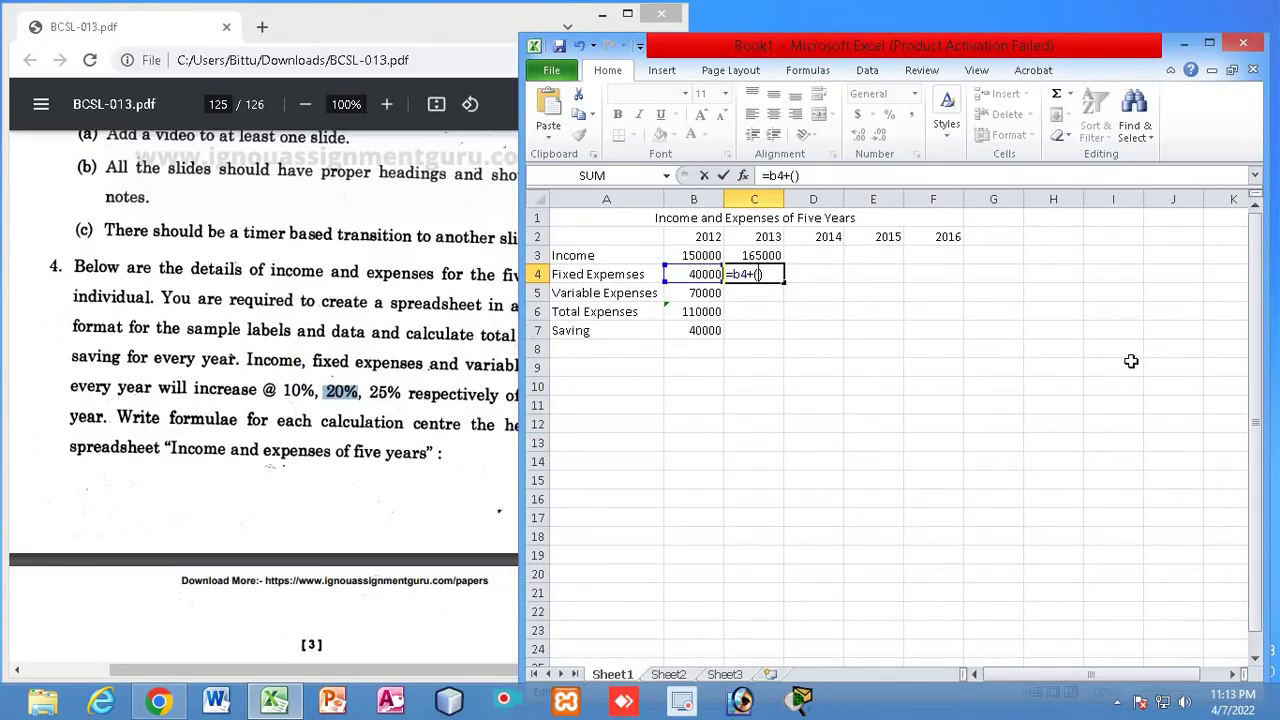
{"action": "type", "text": "b4*20/100"}
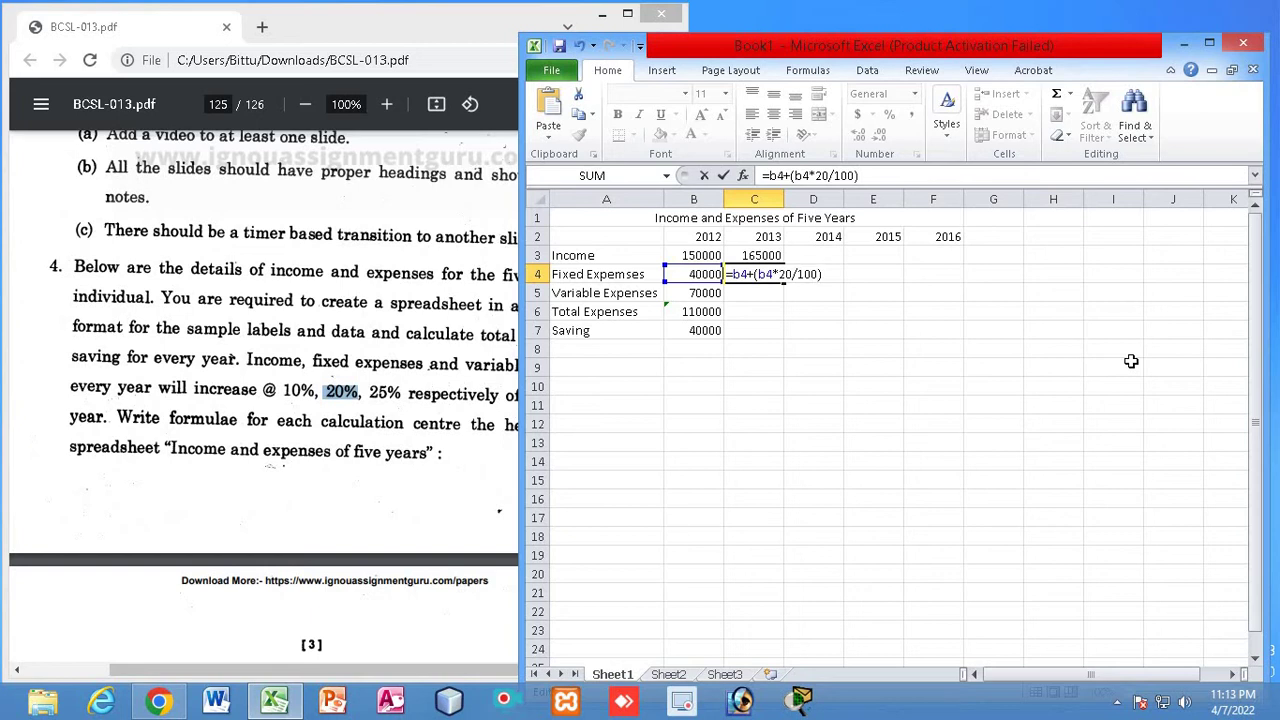
{"action": "key", "text": "Return"}
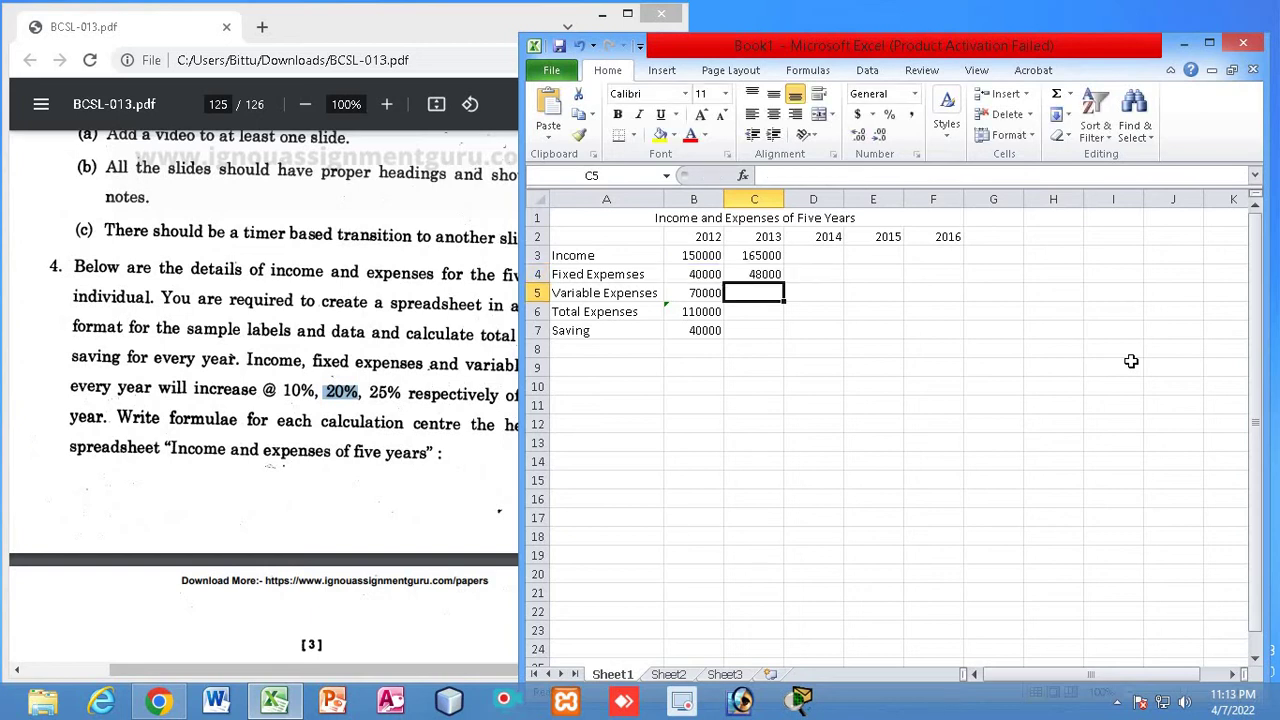
{"action": "left_click", "coordinate": [760, 274]}
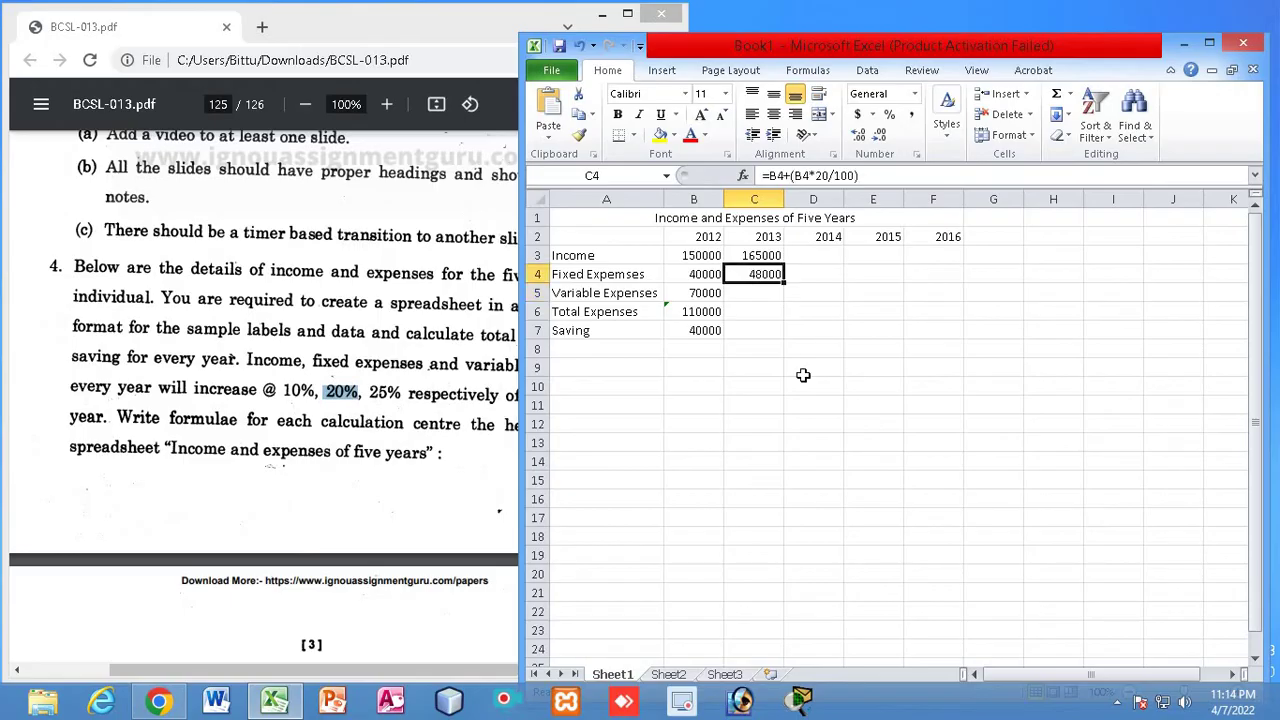
{"action": "left_click", "coordinate": [436, 394]}
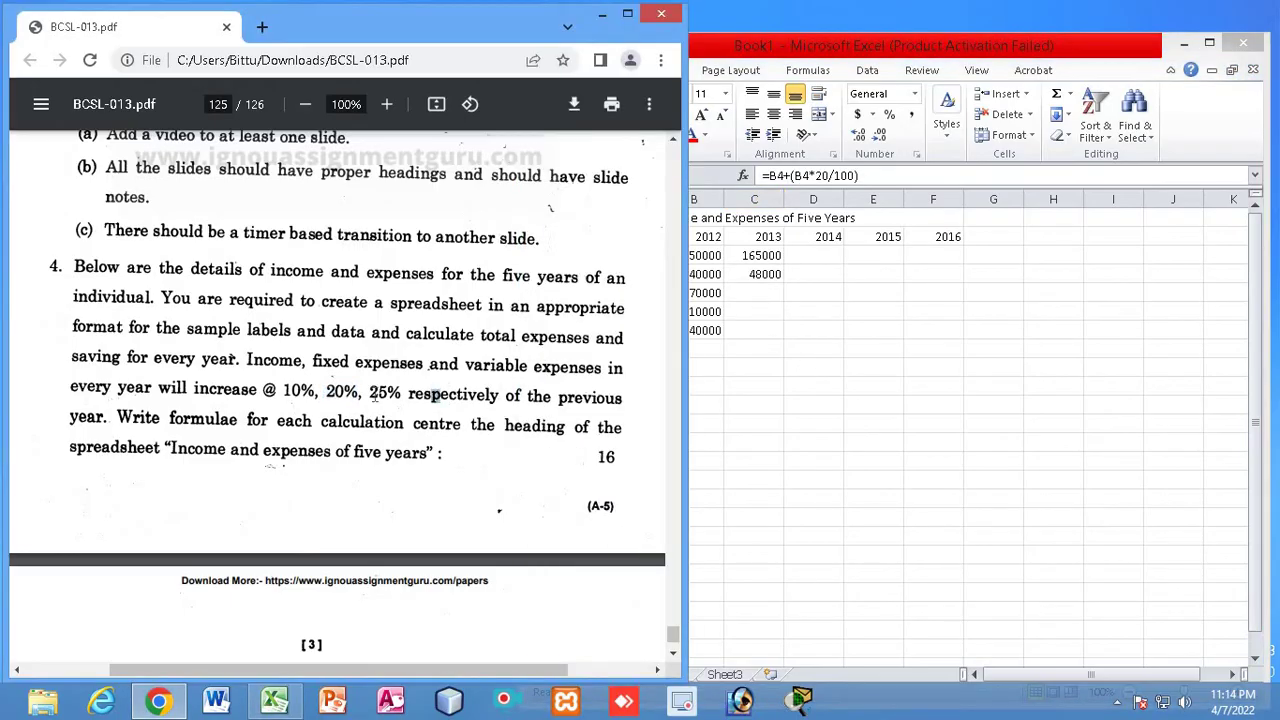
Note the 25% rate in the PDF and enter =B5+(B5*25/100) in C5, giving 87500
{"action": "left_click_drag", "start_coordinate": [370, 393], "coordinate": [402, 393]}
{"action": "key", "text": "alt+Tab"}
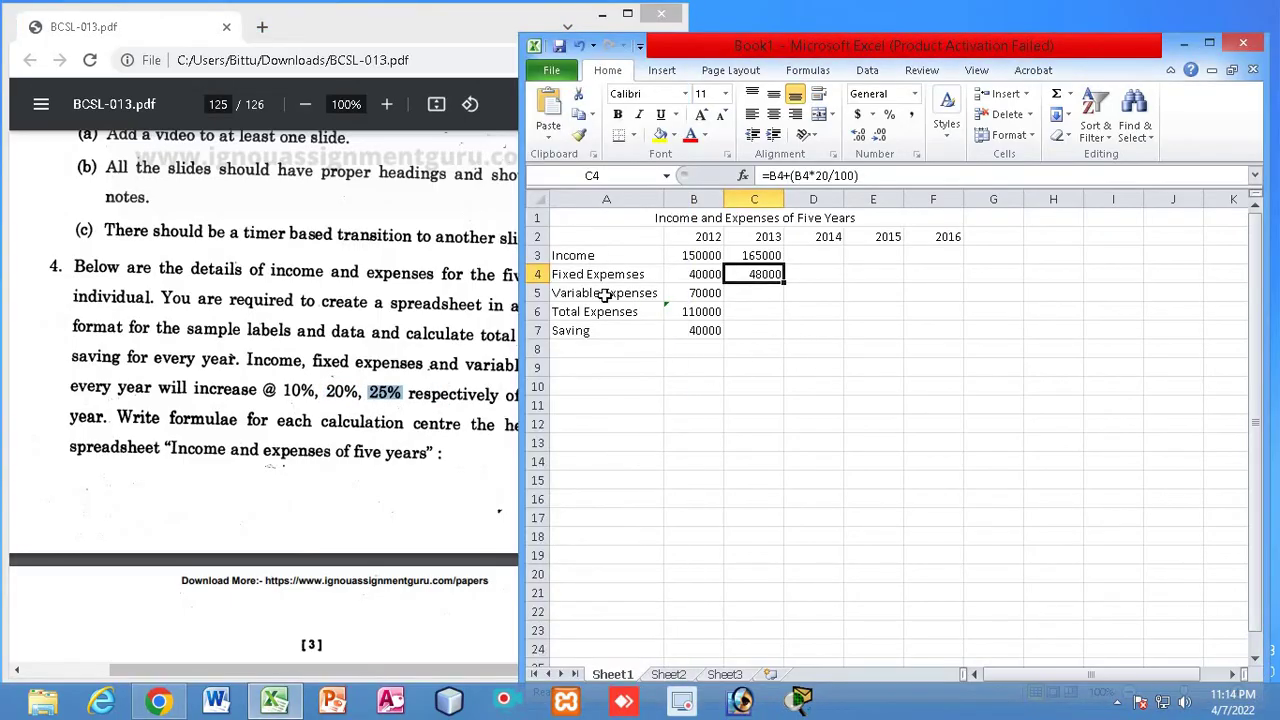
{"action": "left_click", "coordinate": [745, 294]}
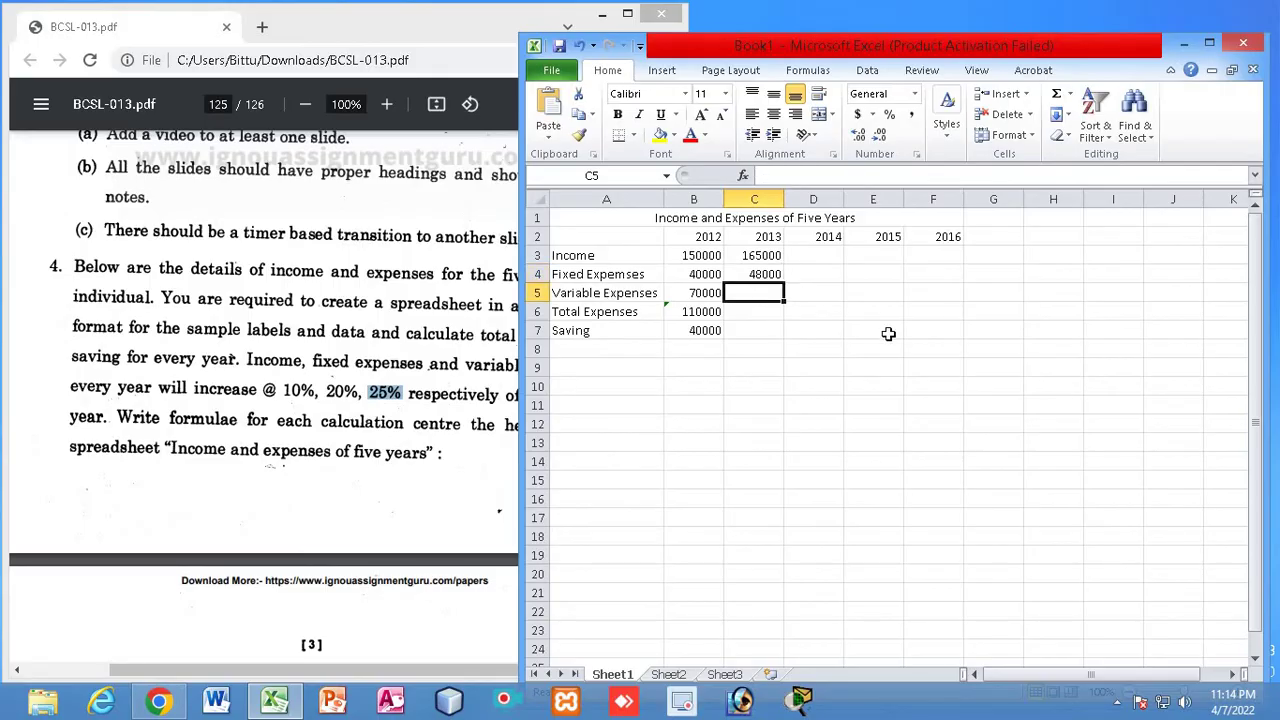
{"action": "type", "text": "="}
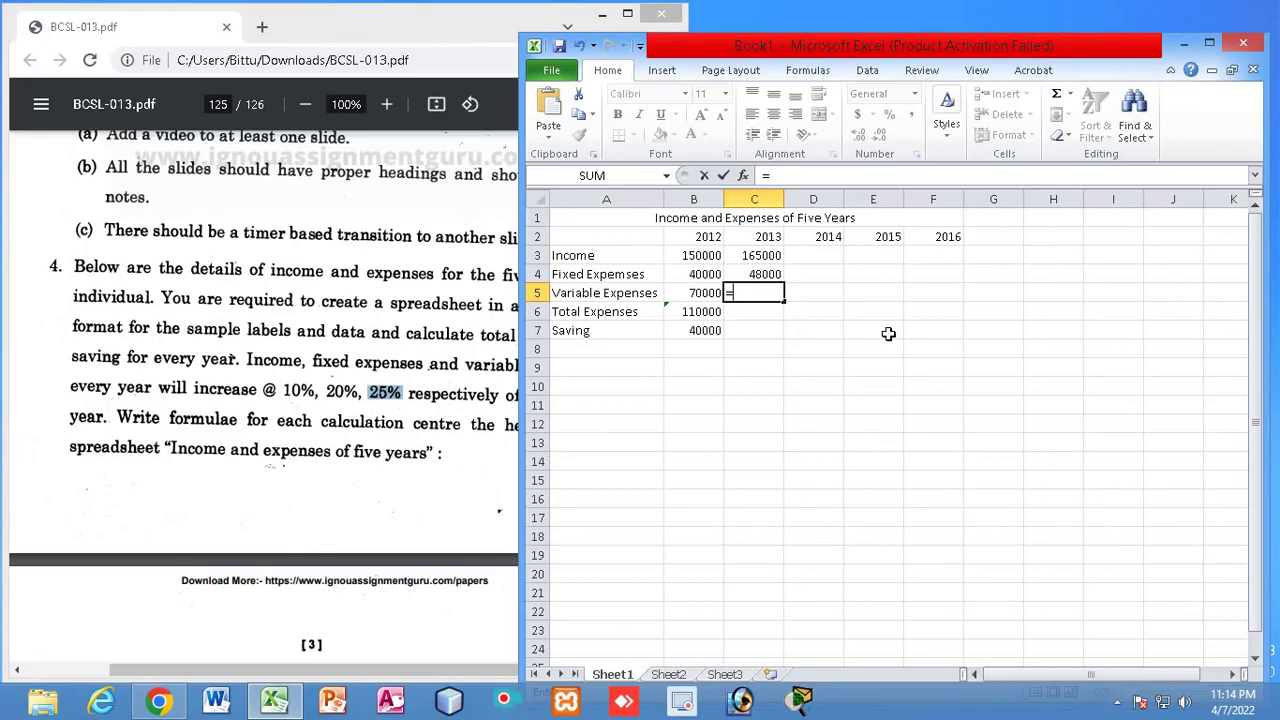
{"action": "type", "text": "b5+()"}
{"action": "key", "text": "Left"}
{"action": "type", "text": "b5"}
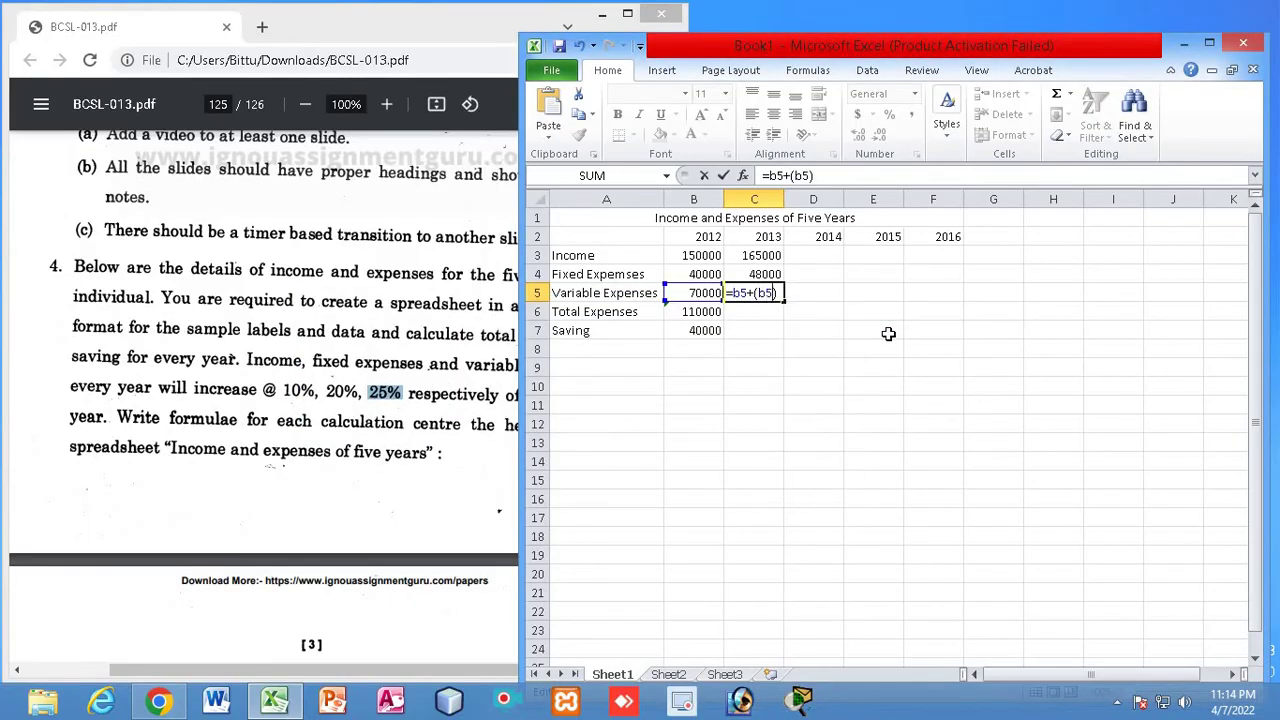
{"action": "type", "text": "*25/100"}
{"action": "key", "text": "Return"}
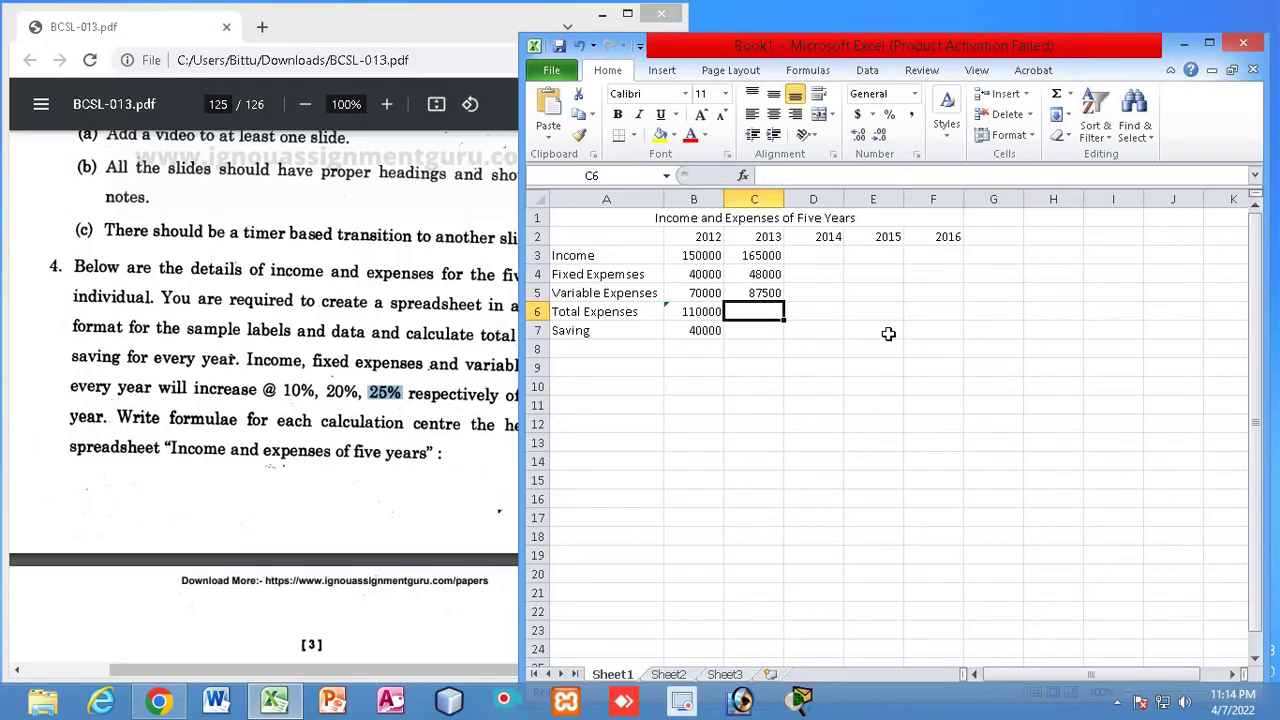
{"action": "left_click", "coordinate": [748, 292]}
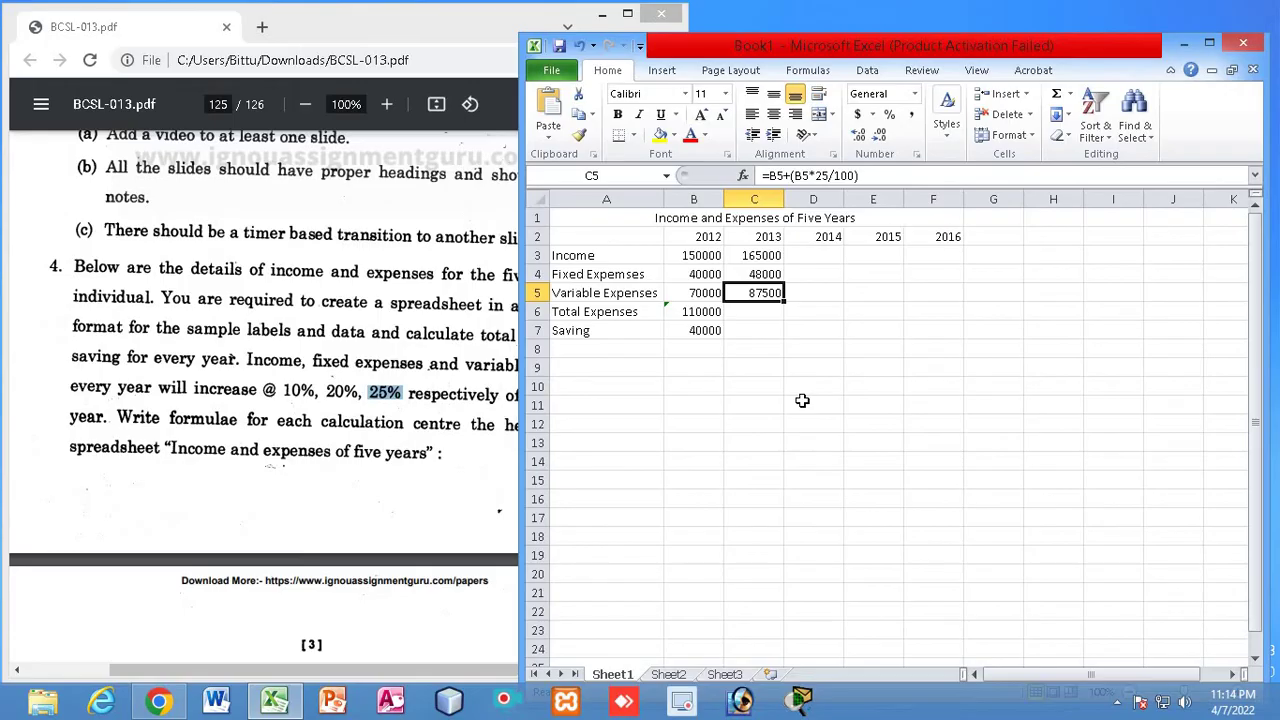
Fill B6 and B7 into C6:C7, giving 2013 Total Expenses 135500 and Saving 29500
{"action": "left_click", "coordinate": [760, 331]}
{"action": "left_click", "coordinate": [712, 313]}
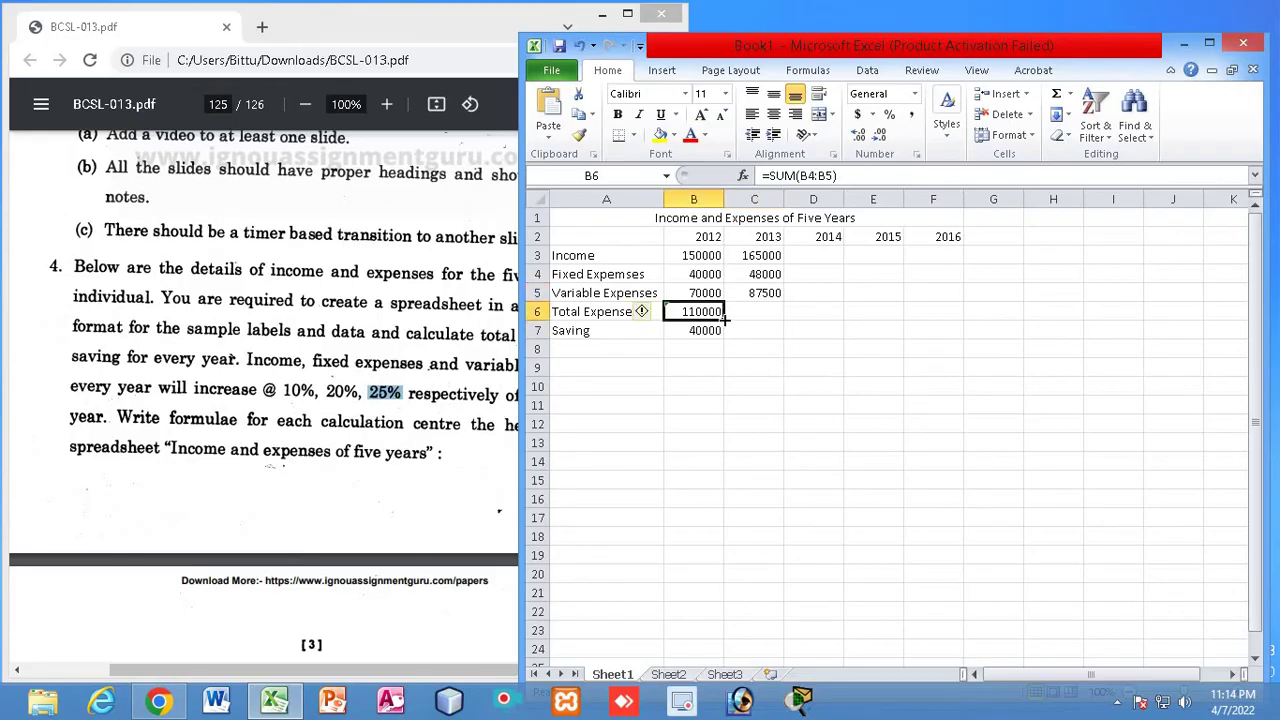
{"action": "left_click_drag", "start_coordinate": [724, 317], "coordinate": [770, 337]}
{"action": "left_click", "coordinate": [711, 331]}
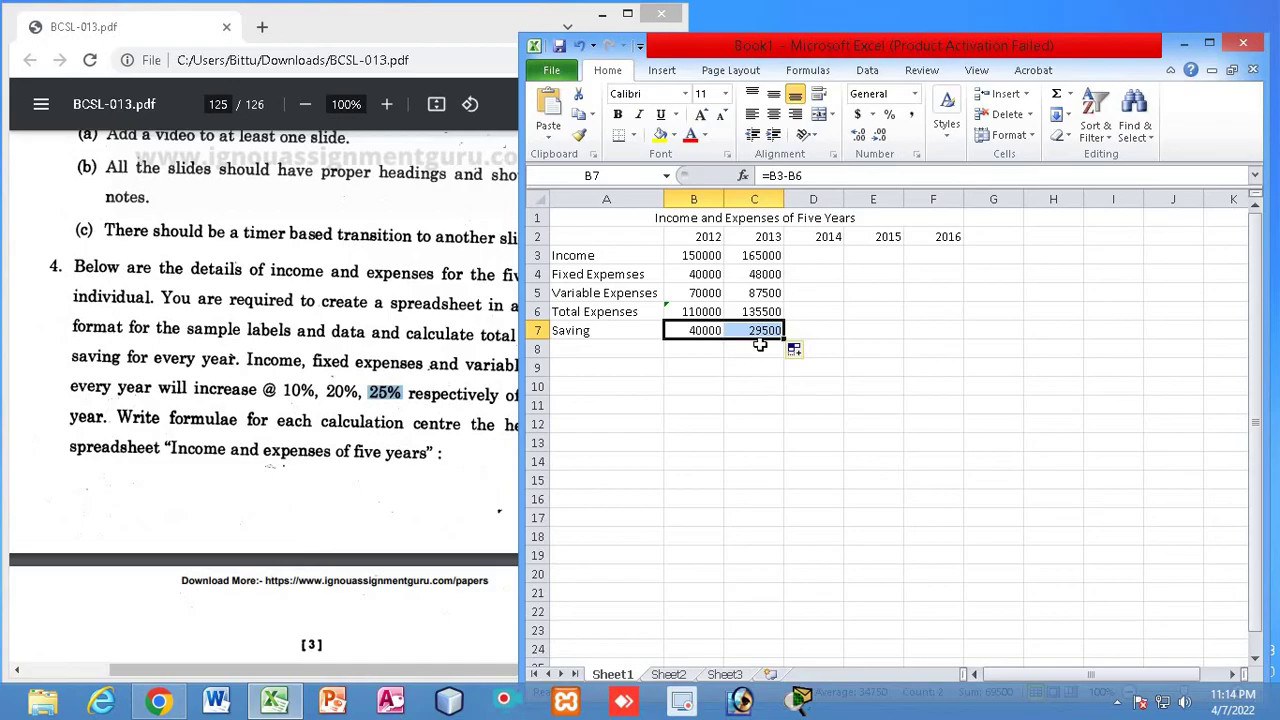
{"action": "left_click", "coordinate": [774, 419]}
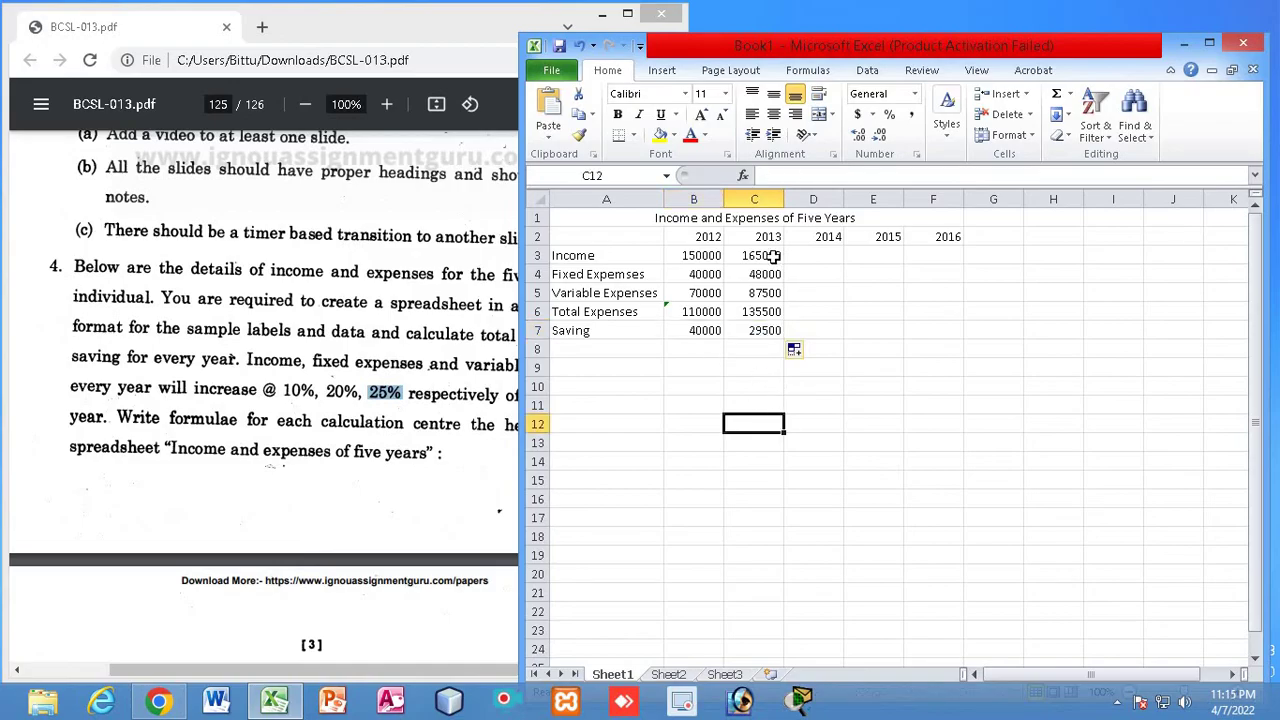
{"action": "left_click", "coordinate": [773, 256]}
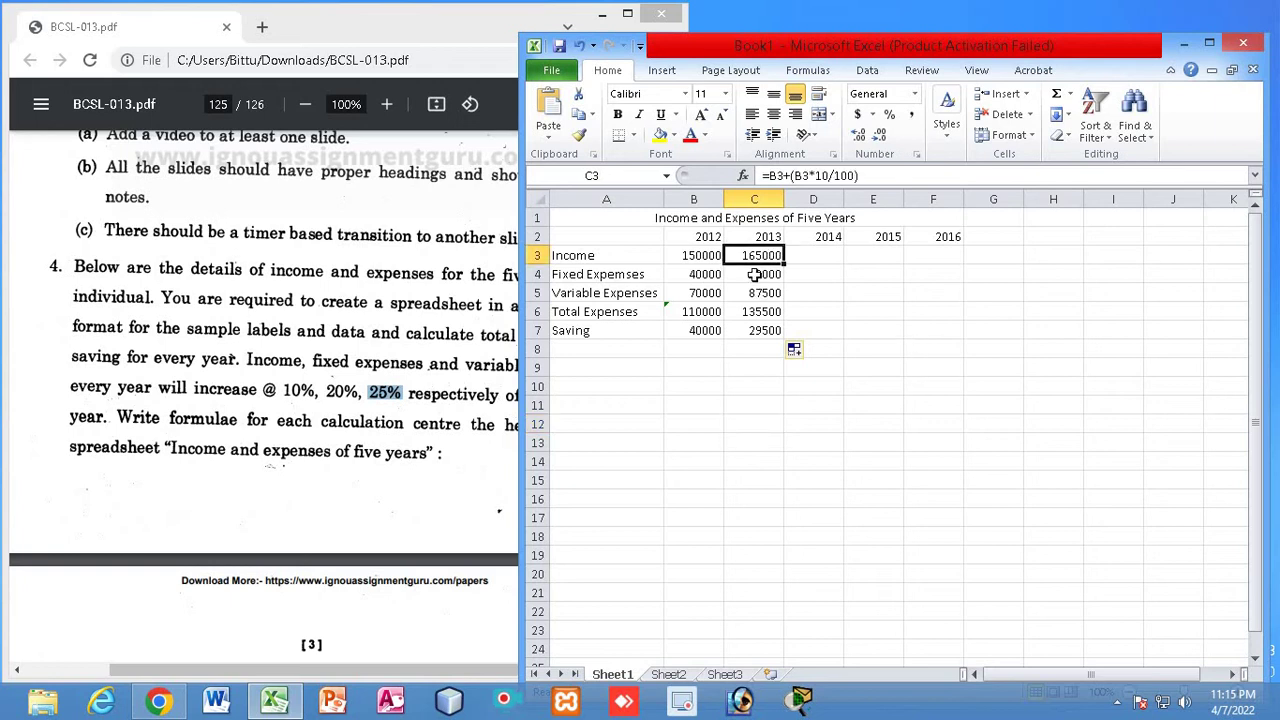
{"action": "left_click_drag", "start_coordinate": [755, 275], "coordinate": [755, 292]}
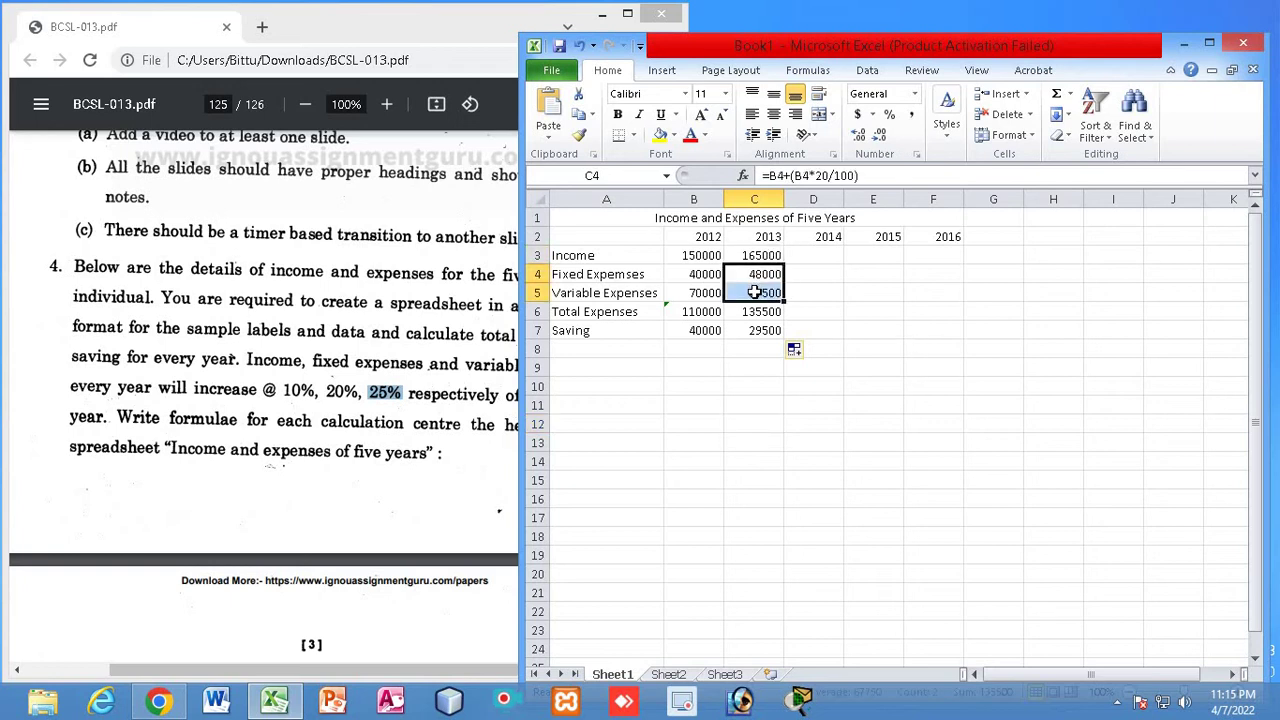
{"action": "left_click", "coordinate": [890, 337]}
{"action": "left_click", "coordinate": [763, 255]}
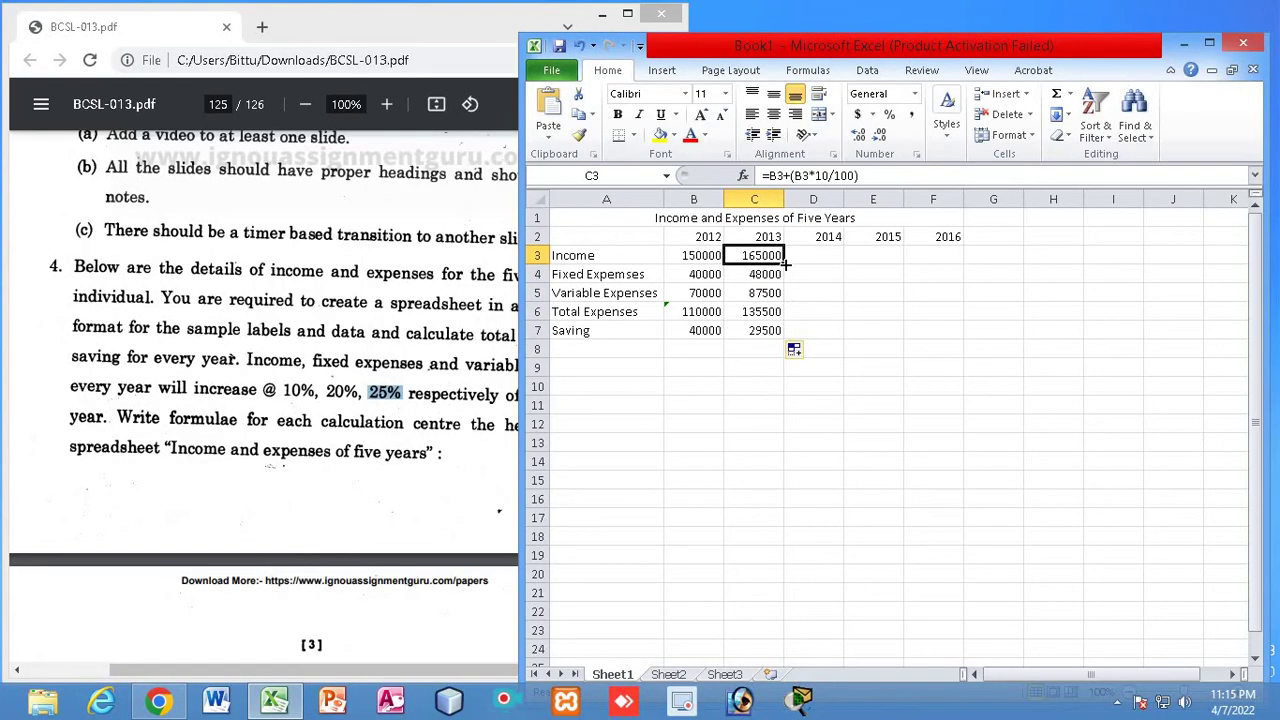
Fill C3's Income formula to F3, giving 181500, 199650 and 219615 for 2014–2016
{"action": "left_click_drag", "start_coordinate": [786, 262], "coordinate": [937, 265]}
{"action": "left_click", "coordinate": [843, 286]}
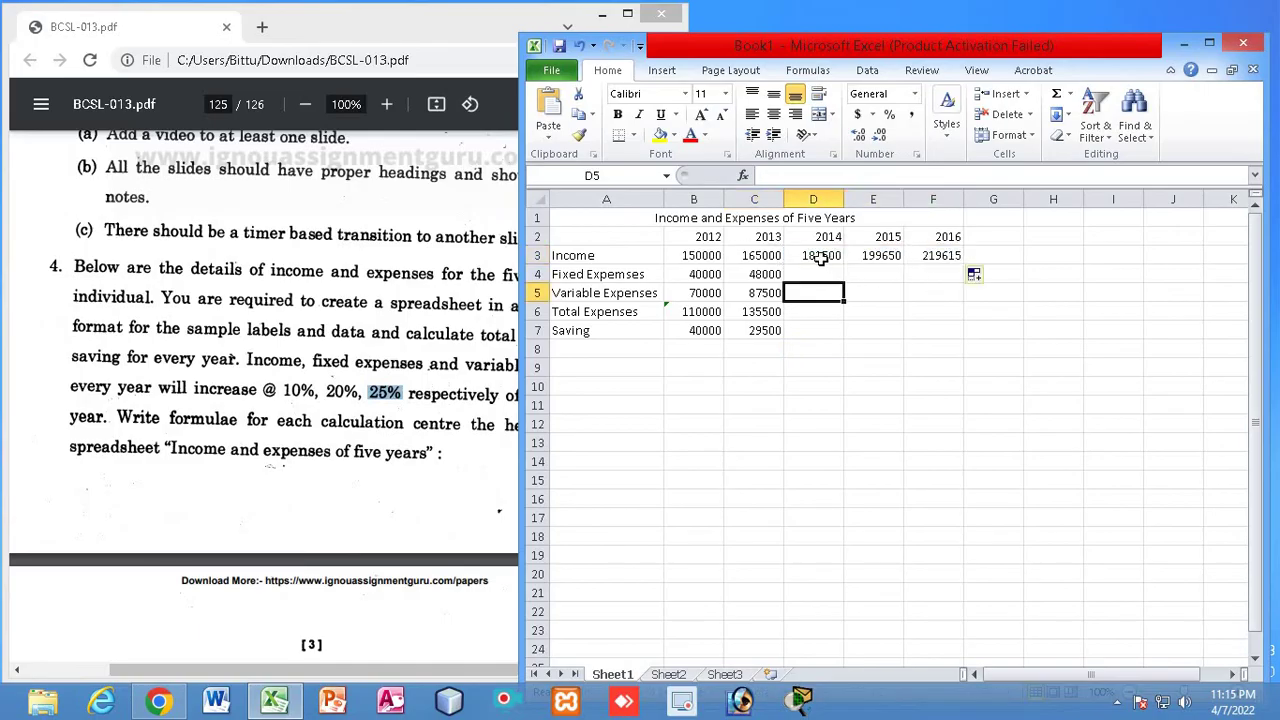
{"action": "left_click", "coordinate": [820, 256]}
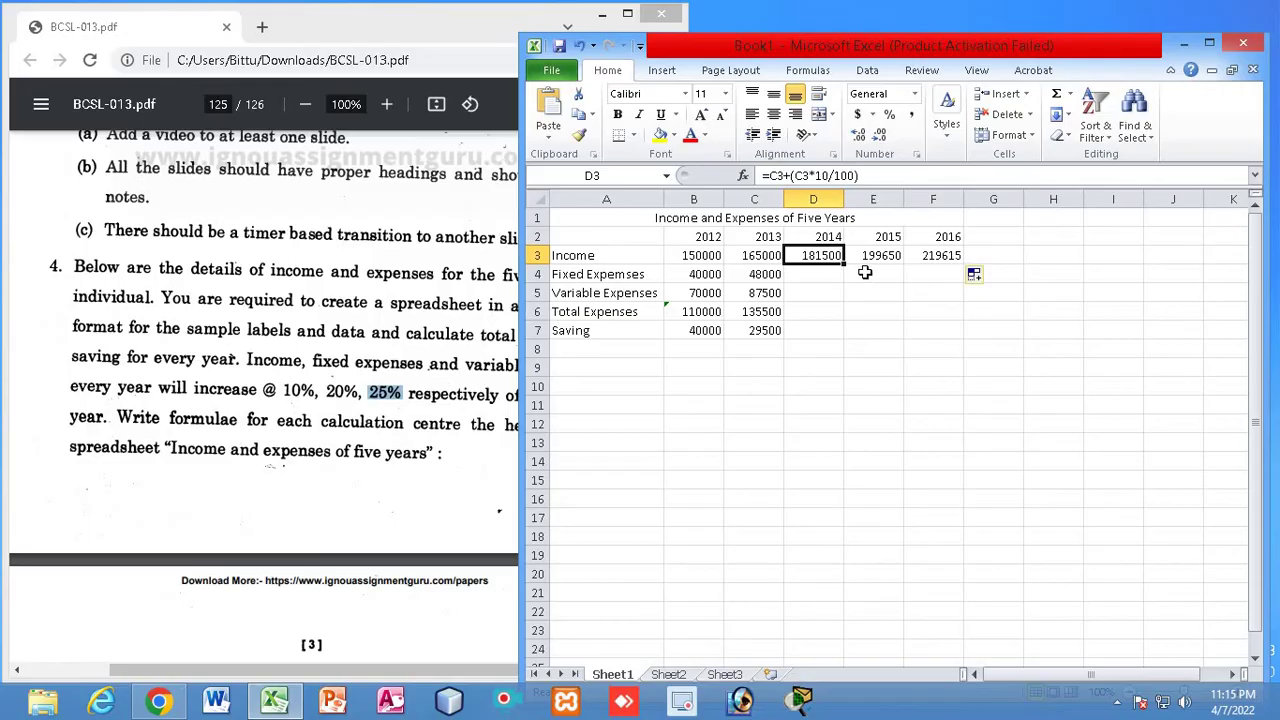
{"action": "left_click", "coordinate": [748, 256]}
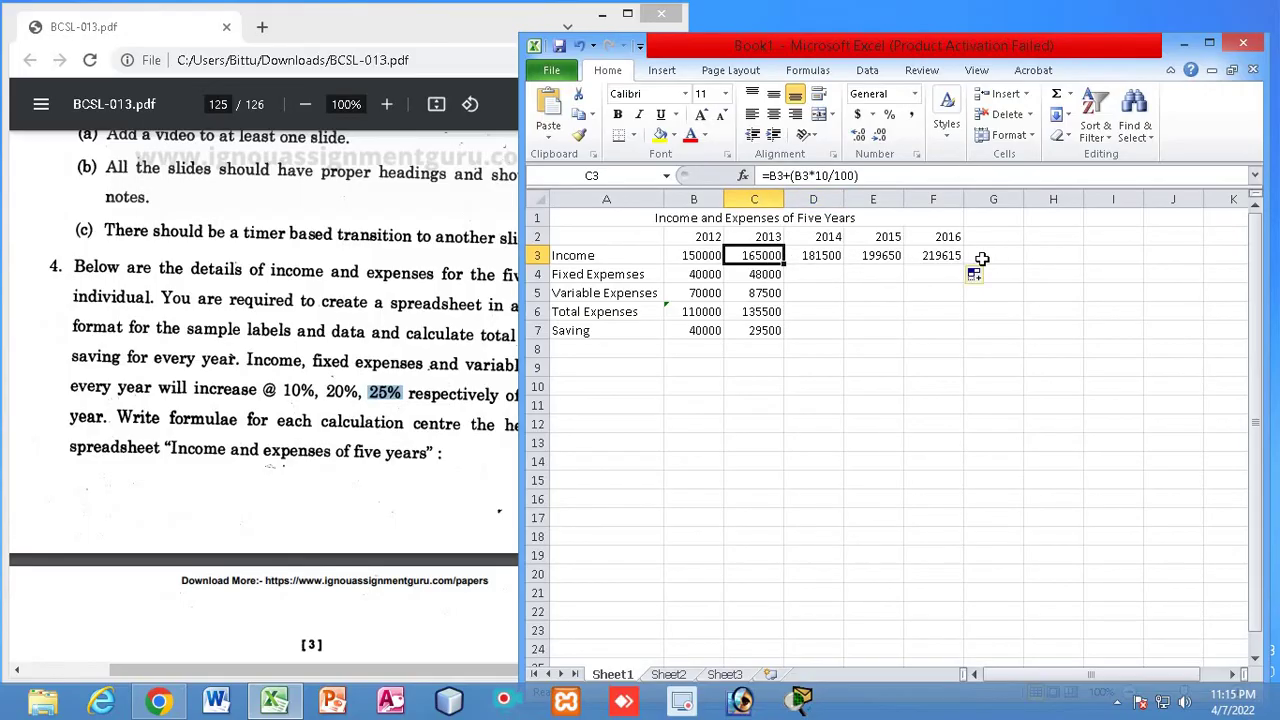
{"action": "left_click", "coordinate": [822, 256]}
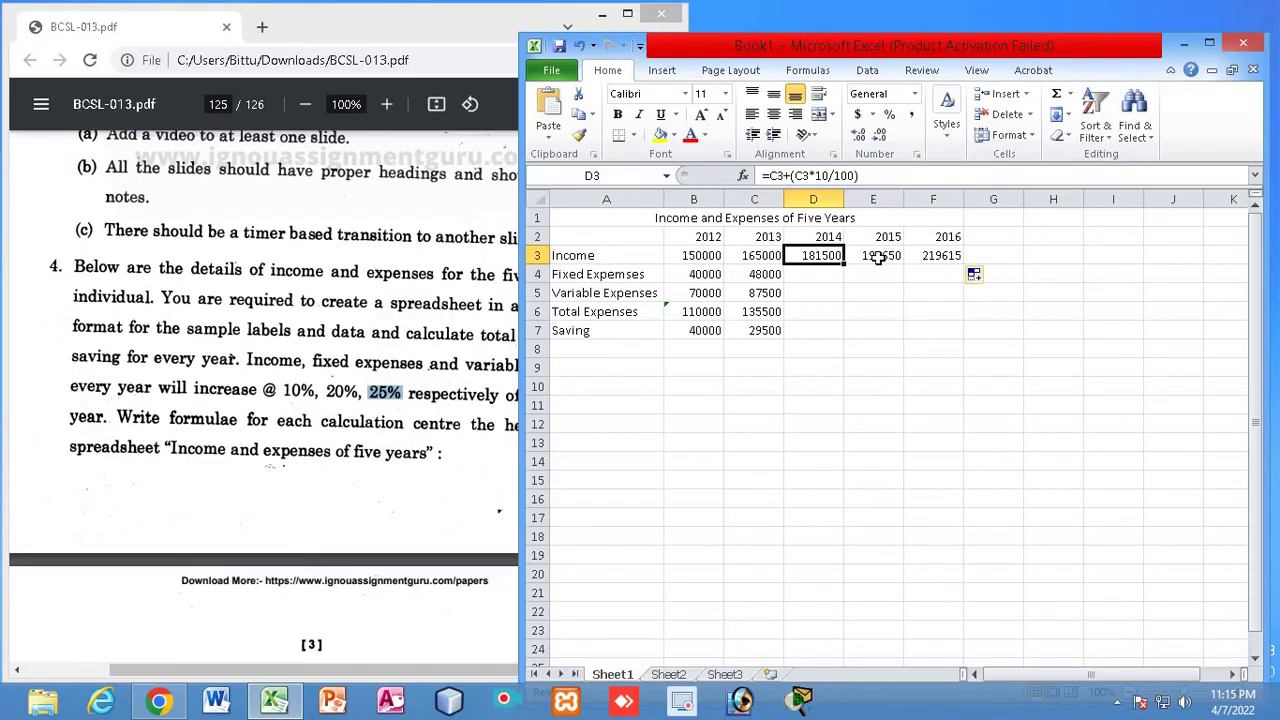
{"action": "left_click", "coordinate": [877, 257]}
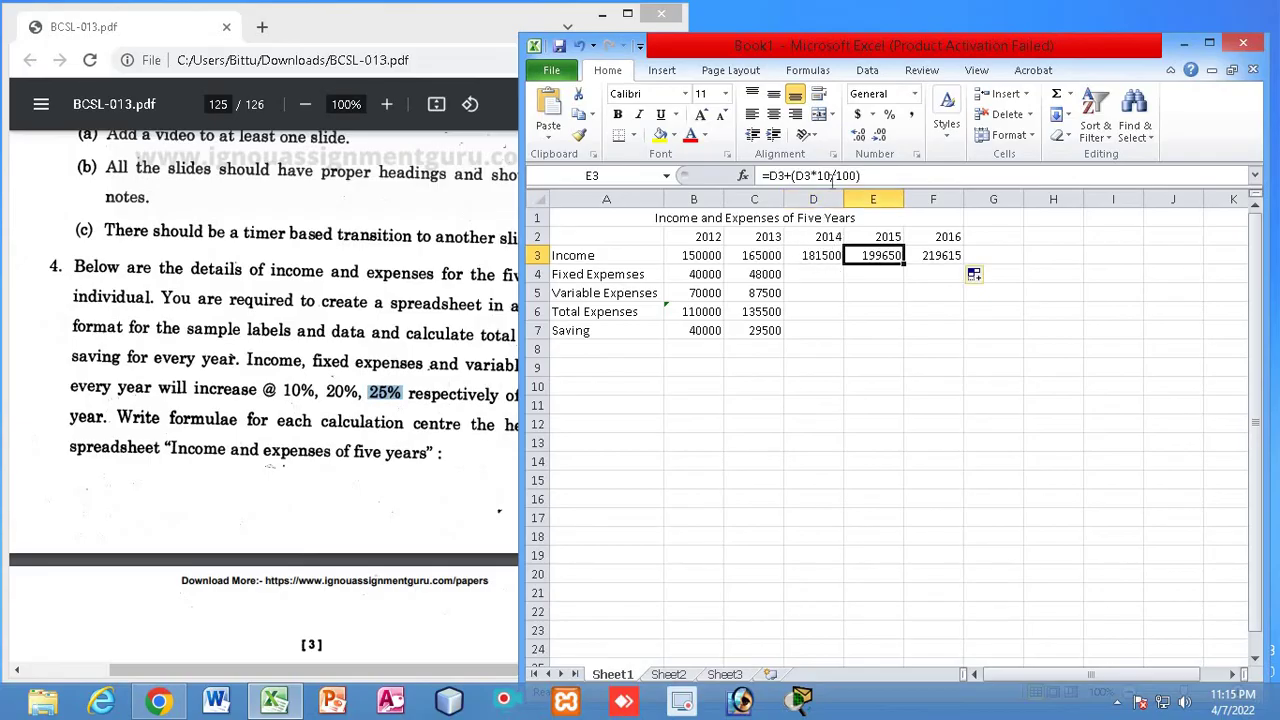
{"action": "left_click", "coordinate": [938, 256]}
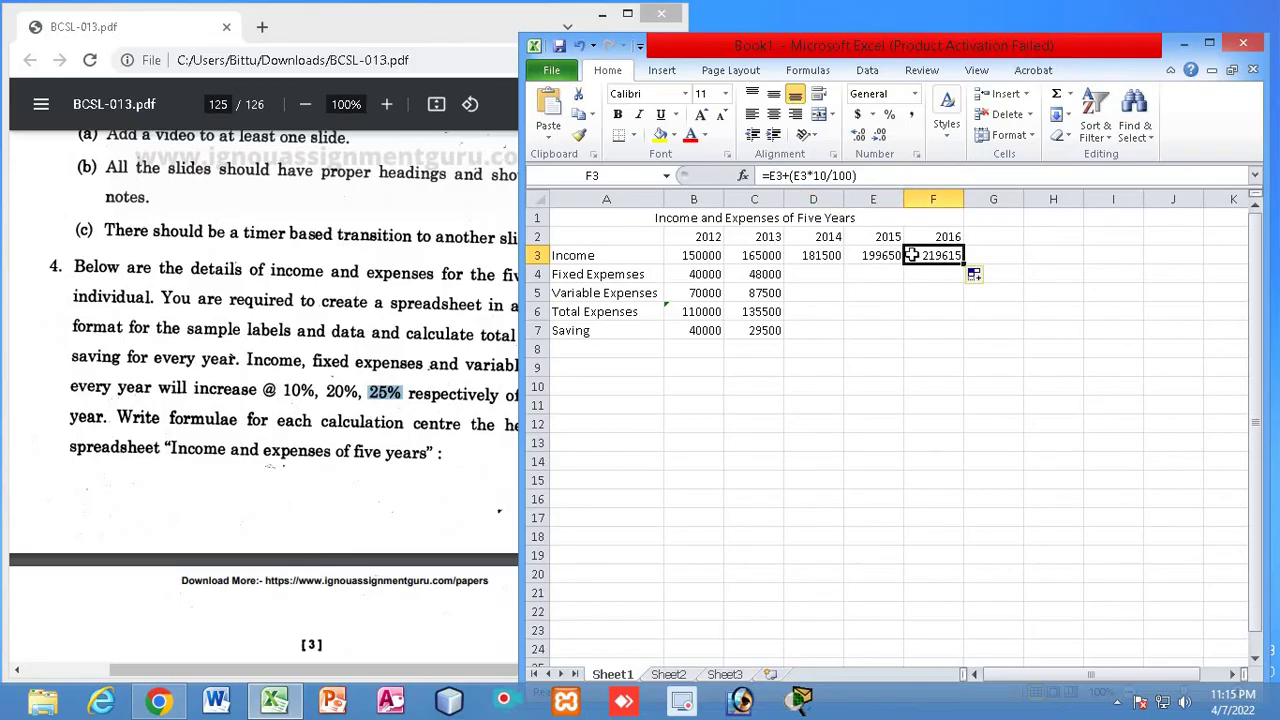
Fill the Fixed and Variable Expenses formulas from C4:C5 across to 2016
{"action": "left_click", "coordinate": [768, 276]}
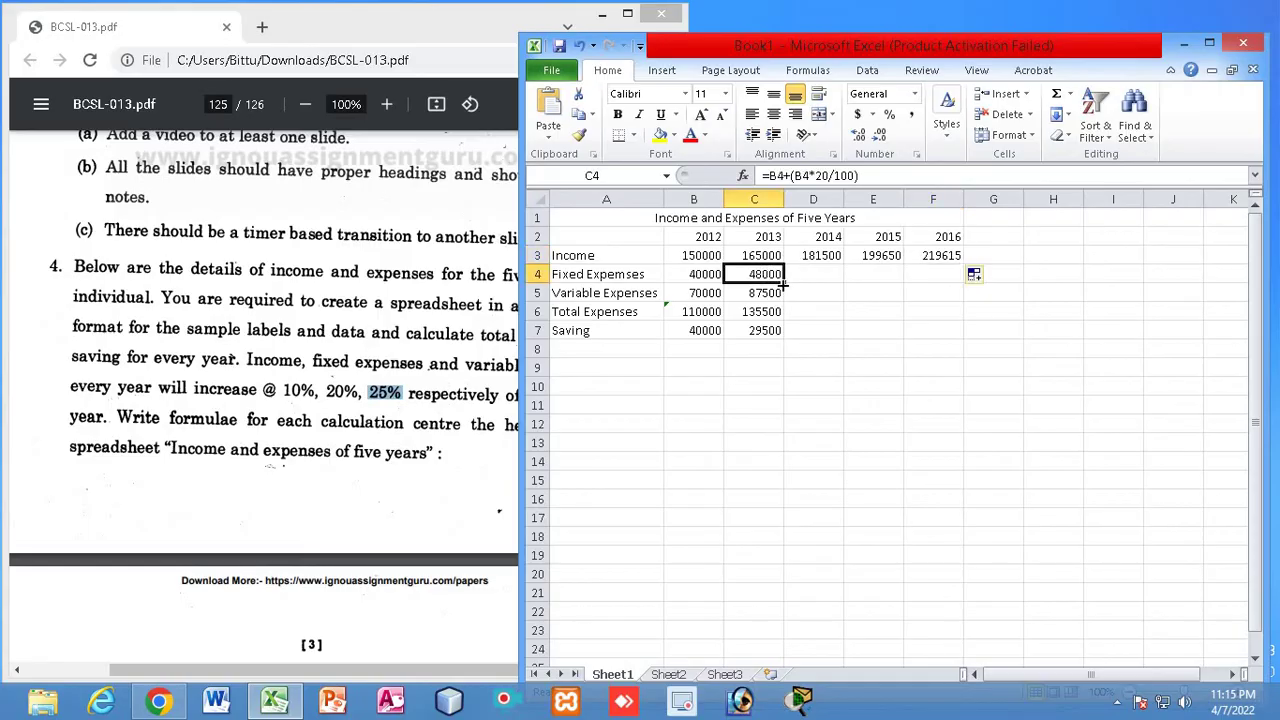
{"action": "left_click_drag", "start_coordinate": [786, 285], "coordinate": [867, 282]}
{"action": "left_click_drag", "start_coordinate": [938, 281], "coordinate": [938, 281]}
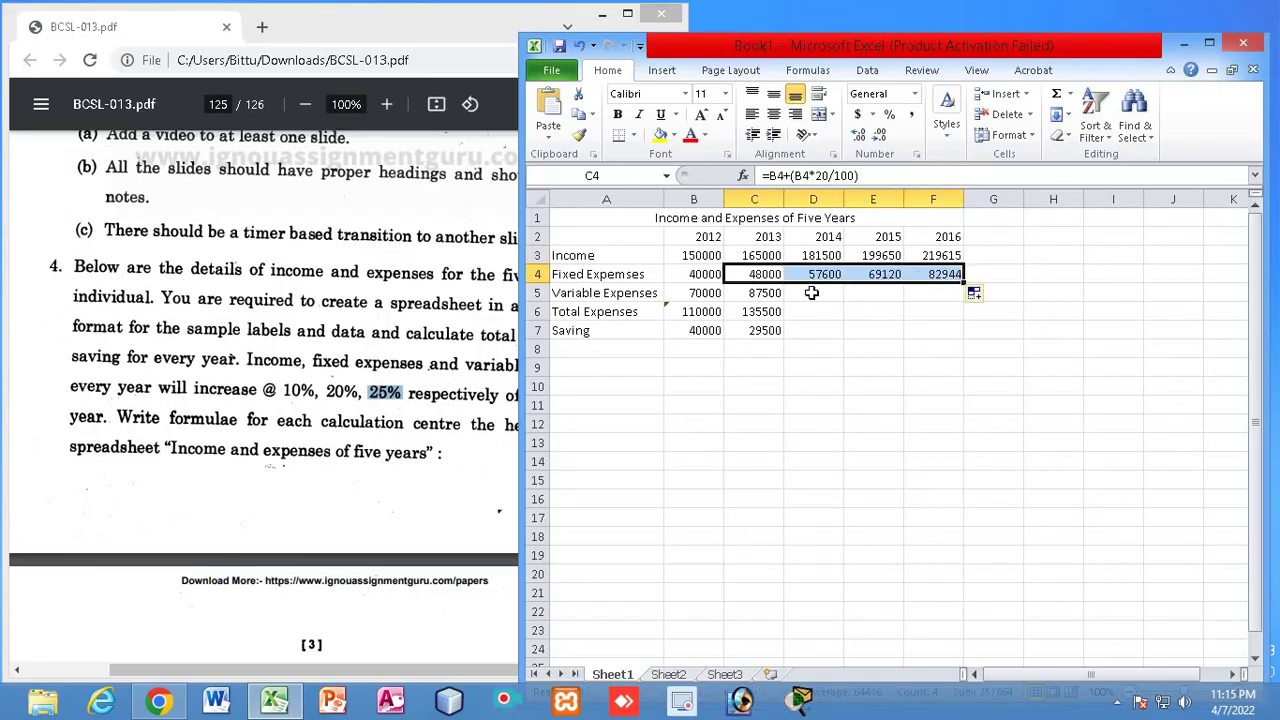
{"action": "left_click", "coordinate": [768, 292]}
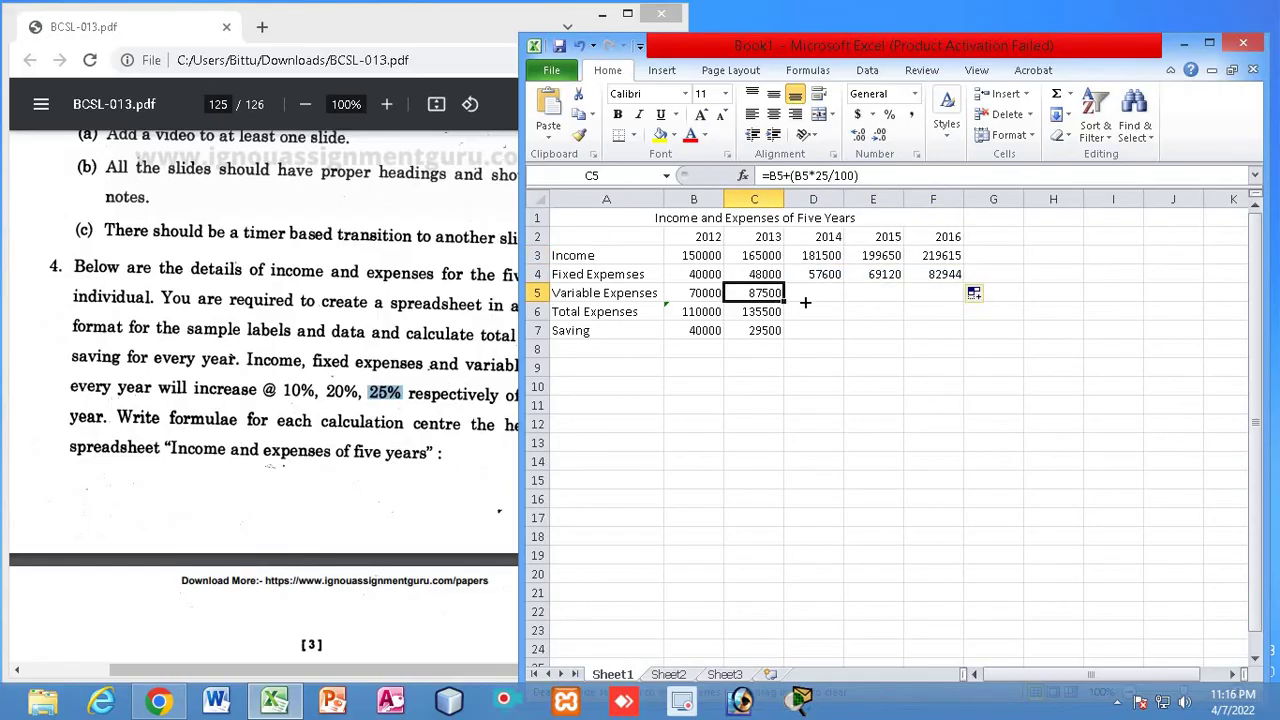
{"action": "left_click_drag", "start_coordinate": [805, 302], "coordinate": [950, 296]}
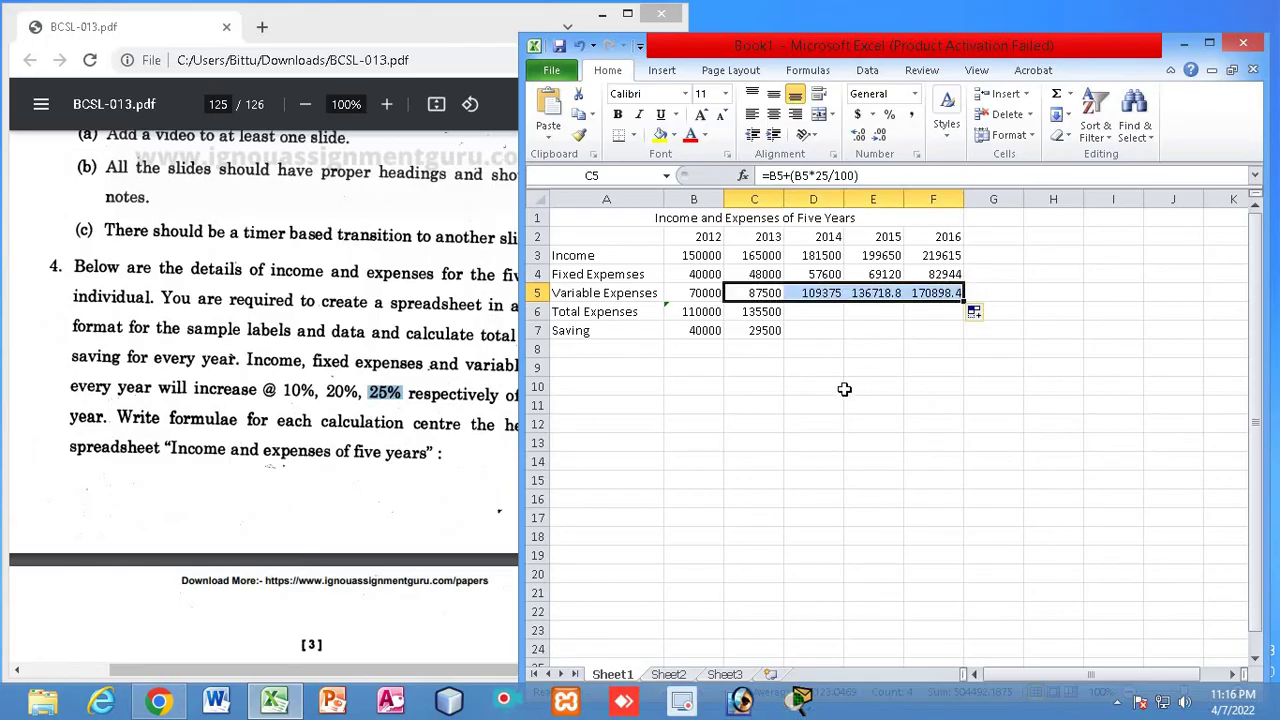
{"action": "left_click_drag", "start_coordinate": [840, 389], "coordinate": [850, 389]}
Fill the Total Expenses and Saving formulas across to 2016, ending at Saving -34227.4
{"action": "left_click", "coordinate": [768, 314]}
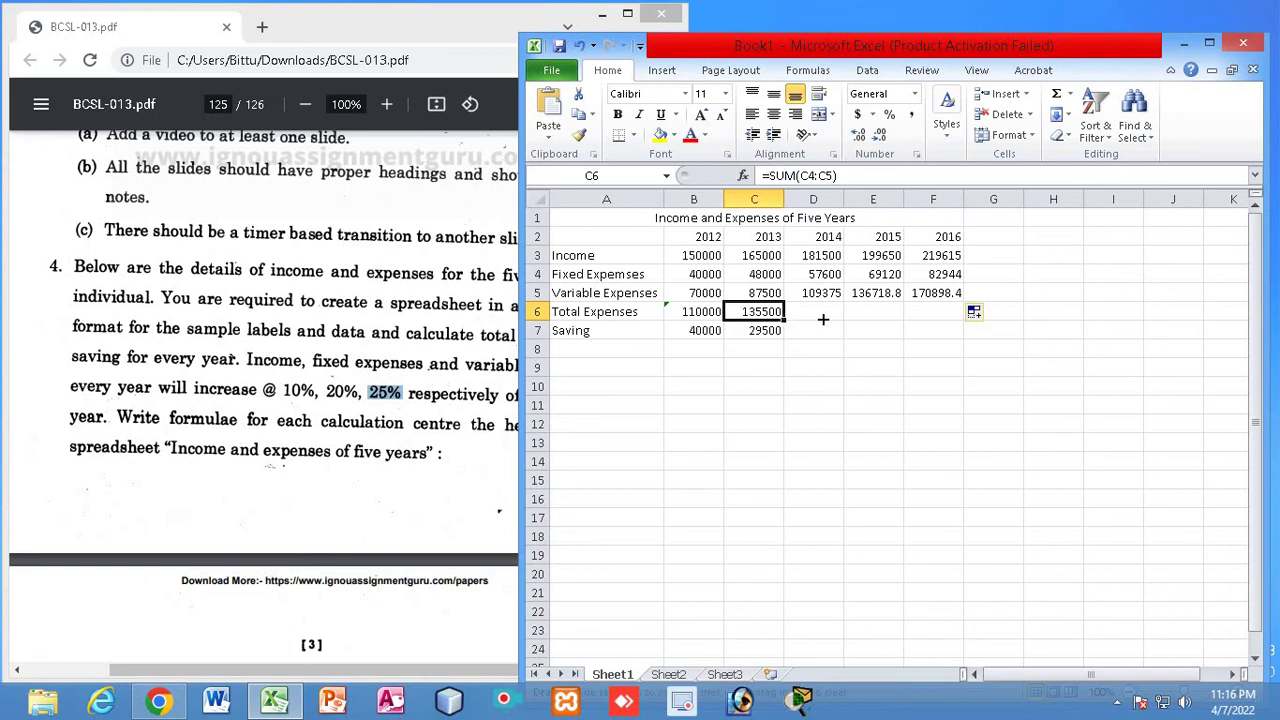
{"action": "left_click_drag", "start_coordinate": [823, 319], "coordinate": [950, 315]}
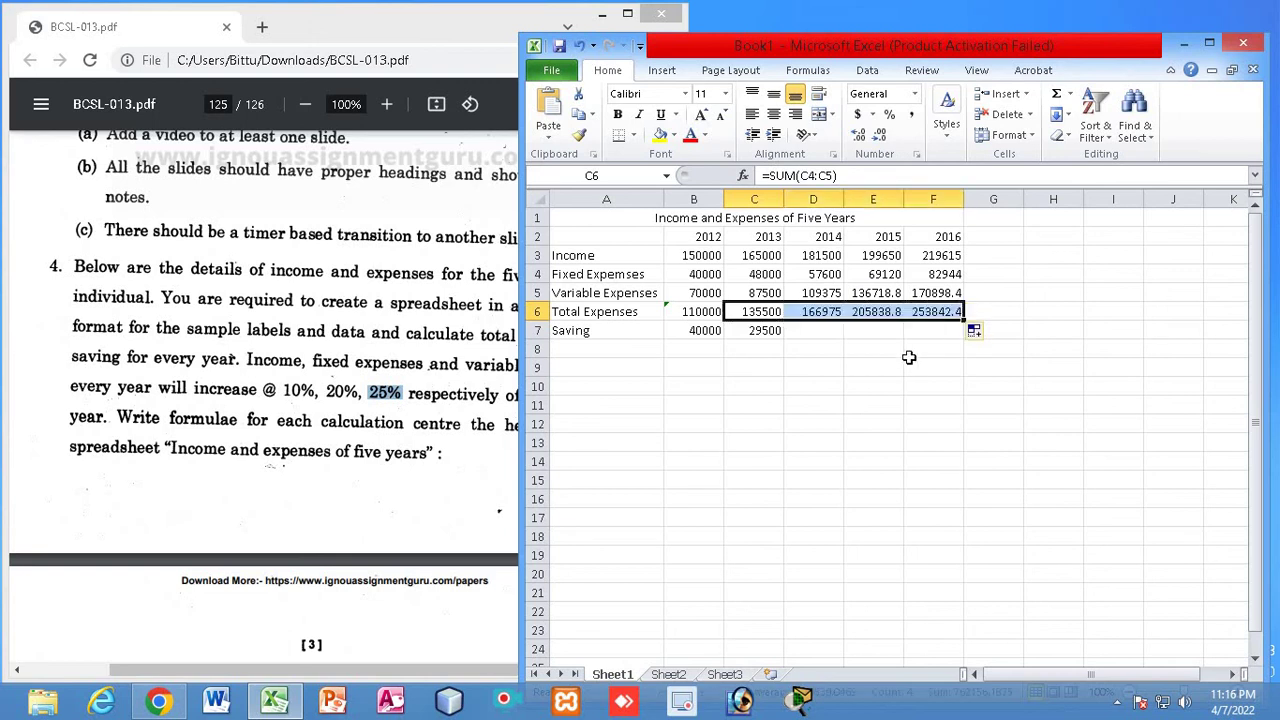
{"action": "left_click", "coordinate": [757, 333]}
{"action": "left_click_drag", "start_coordinate": [783, 339], "coordinate": [955, 336]}
{"action": "left_click", "coordinate": [968, 430]}
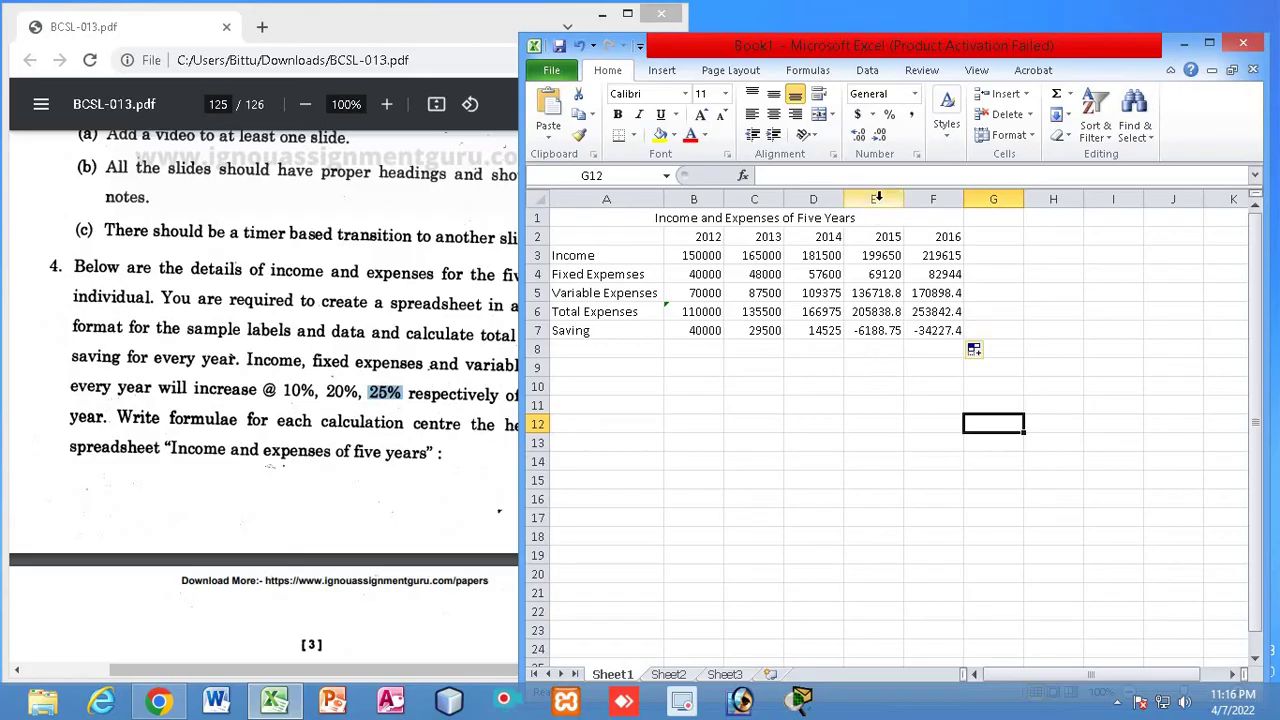
{"action": "left_click", "coordinate": [866, 330]}
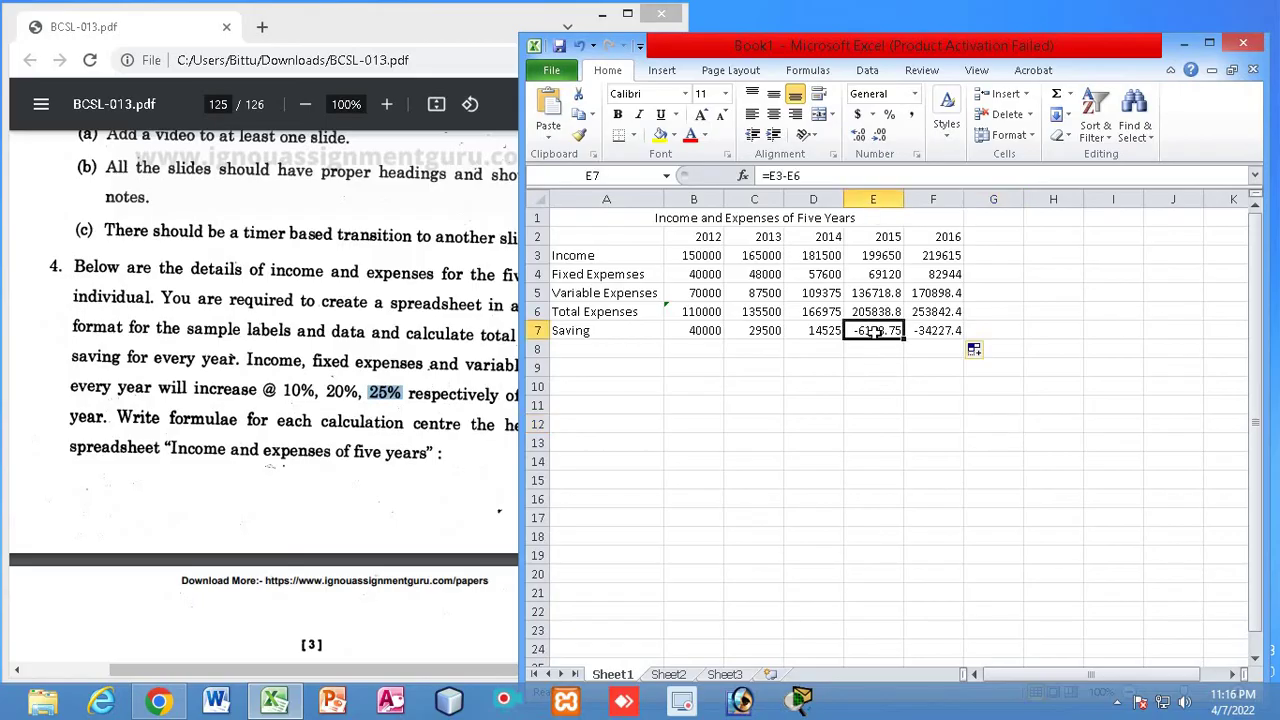
{"action": "left_click", "coordinate": [928, 333]}
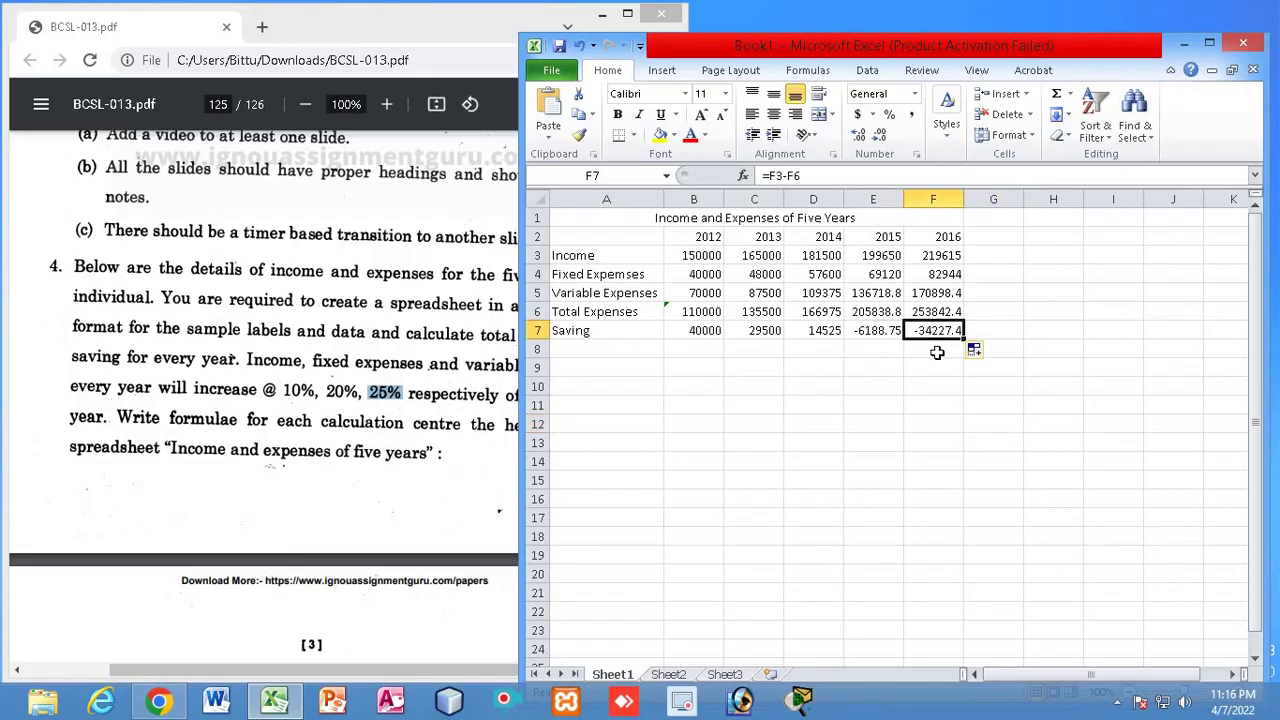
{"action": "left_click", "coordinate": [898, 240]}
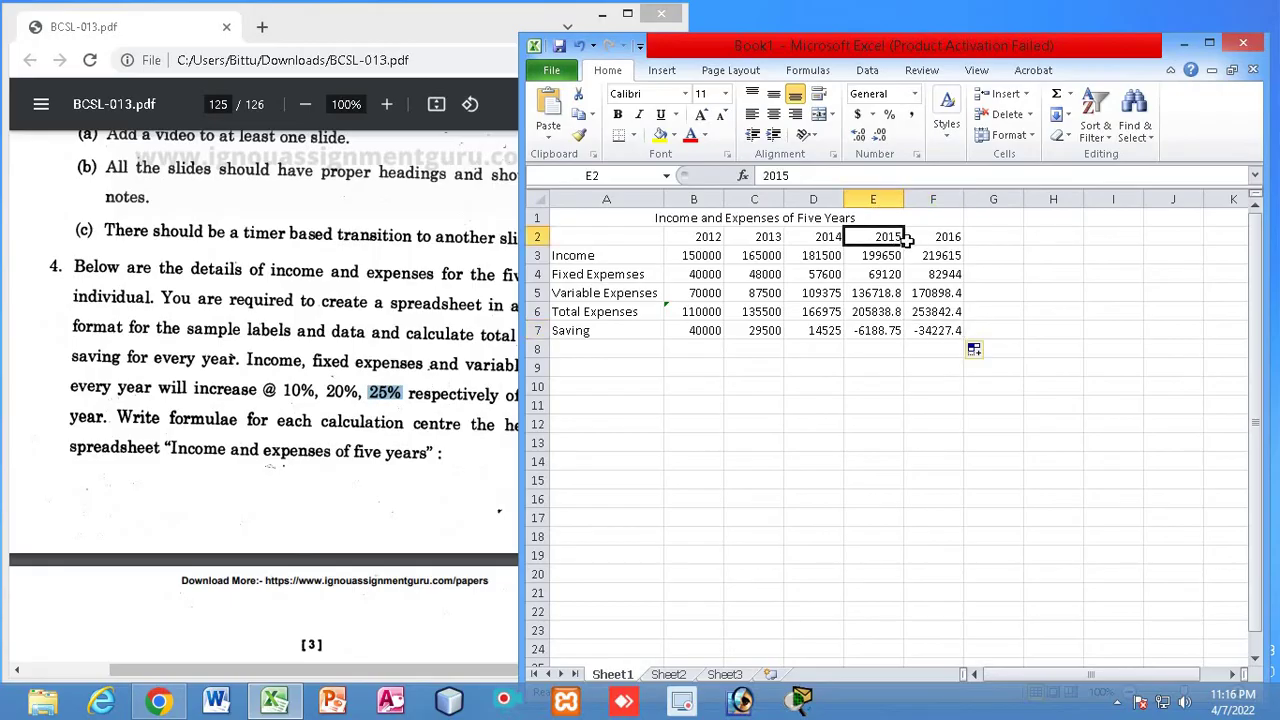
{"action": "left_click", "coordinate": [944, 236]}
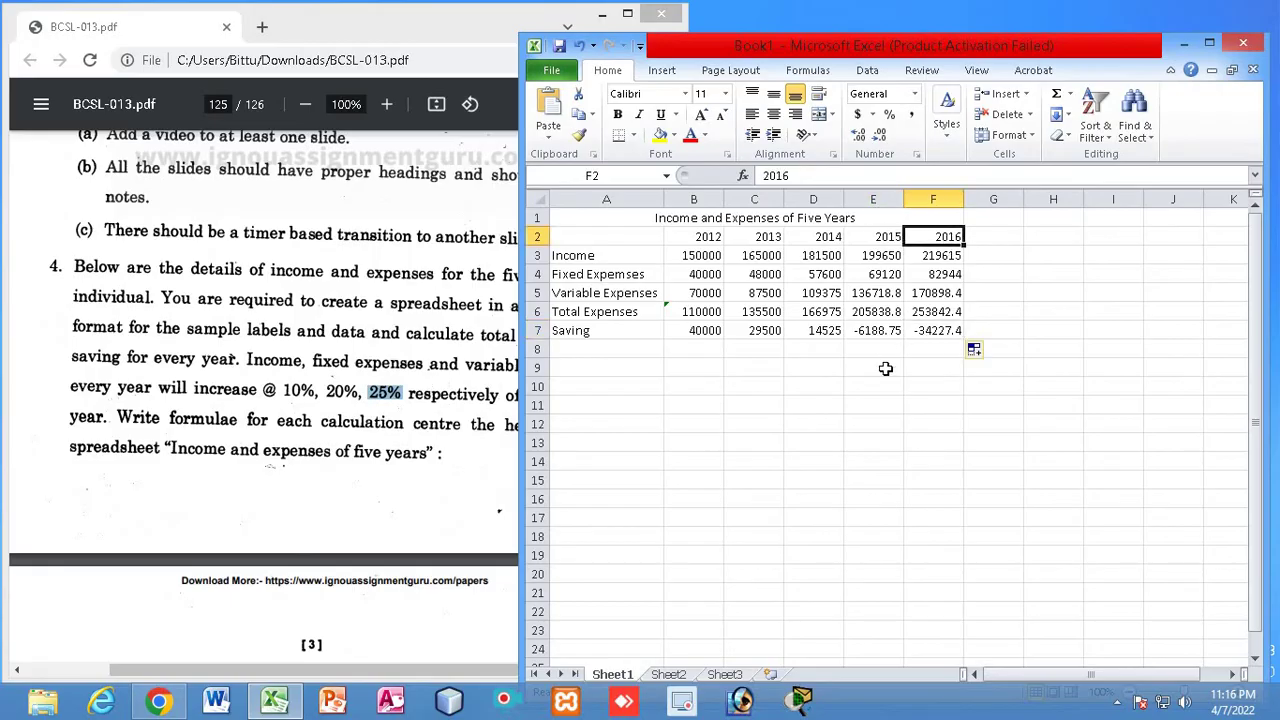
{"action": "left_click", "coordinate": [880, 334]}
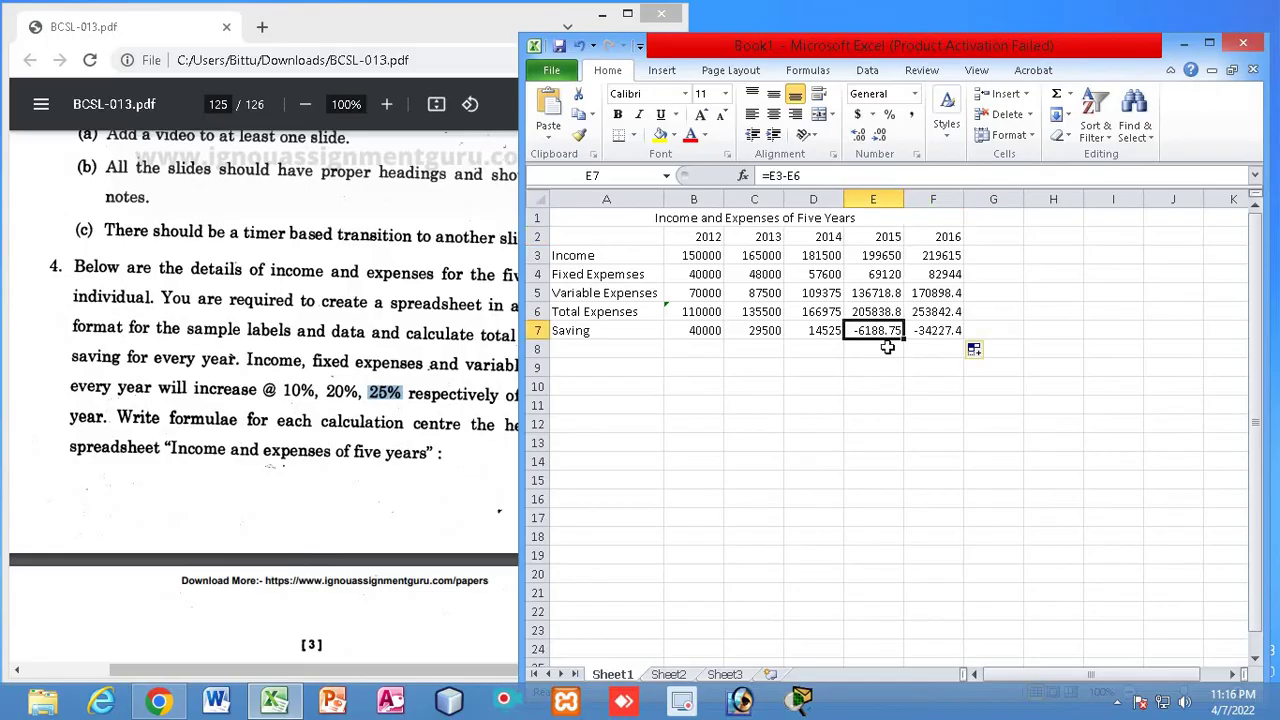
{"action": "left_click", "coordinate": [932, 332]}
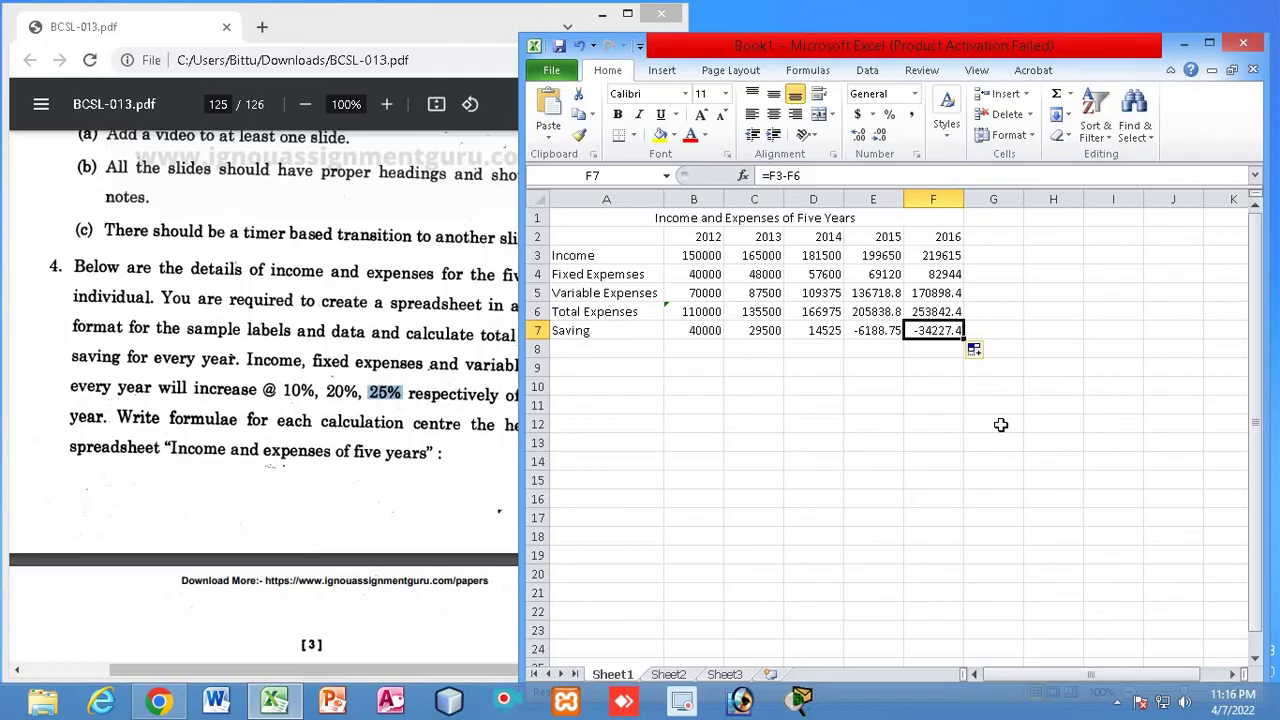
{"action": "left_click", "coordinate": [872, 316]}
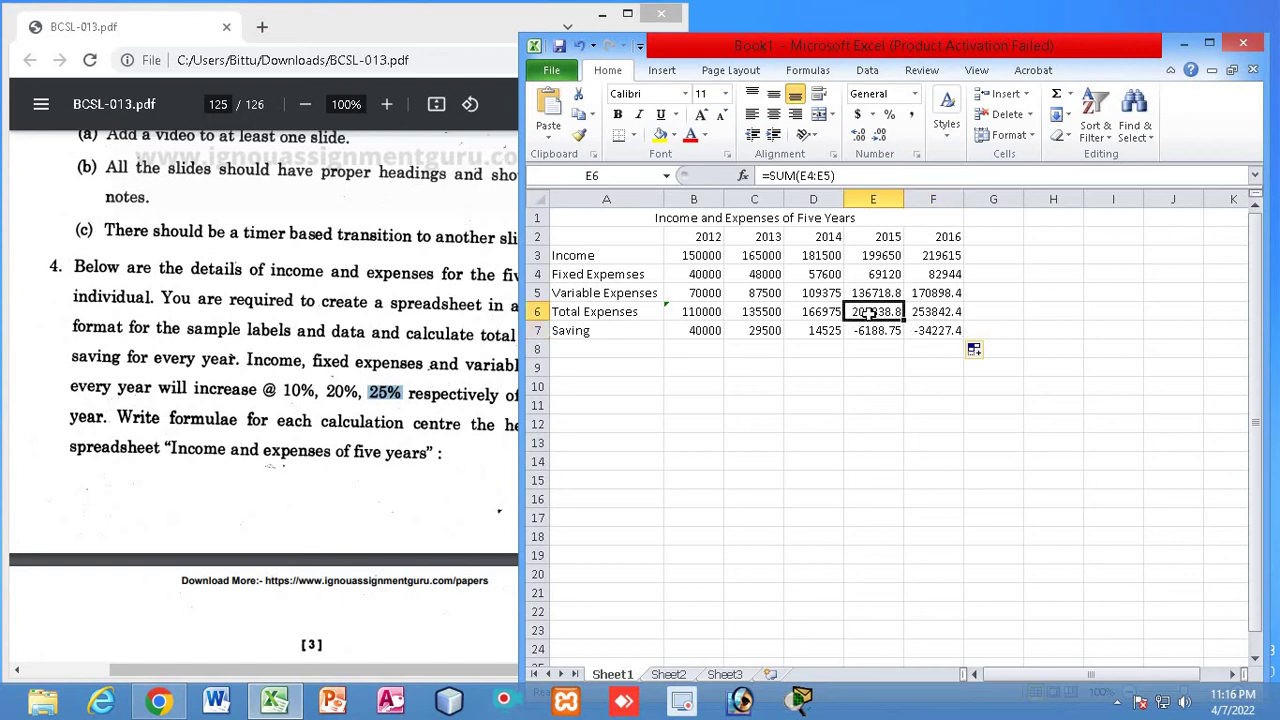
{"action": "left_click", "coordinate": [920, 316]}
{"action": "left_click", "coordinate": [890, 316]}
{"action": "left_click", "coordinate": [930, 314]}
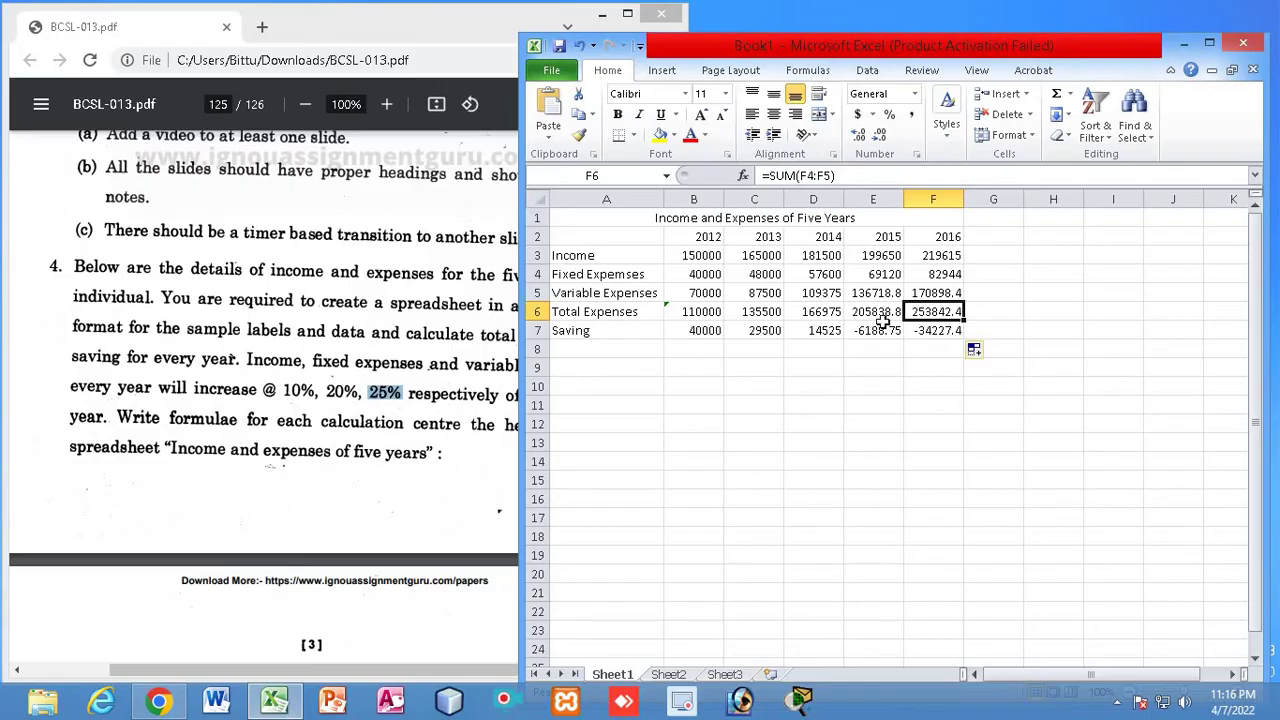
{"action": "left_click_drag", "start_coordinate": [765, 218], "coordinate": [818, 330]}
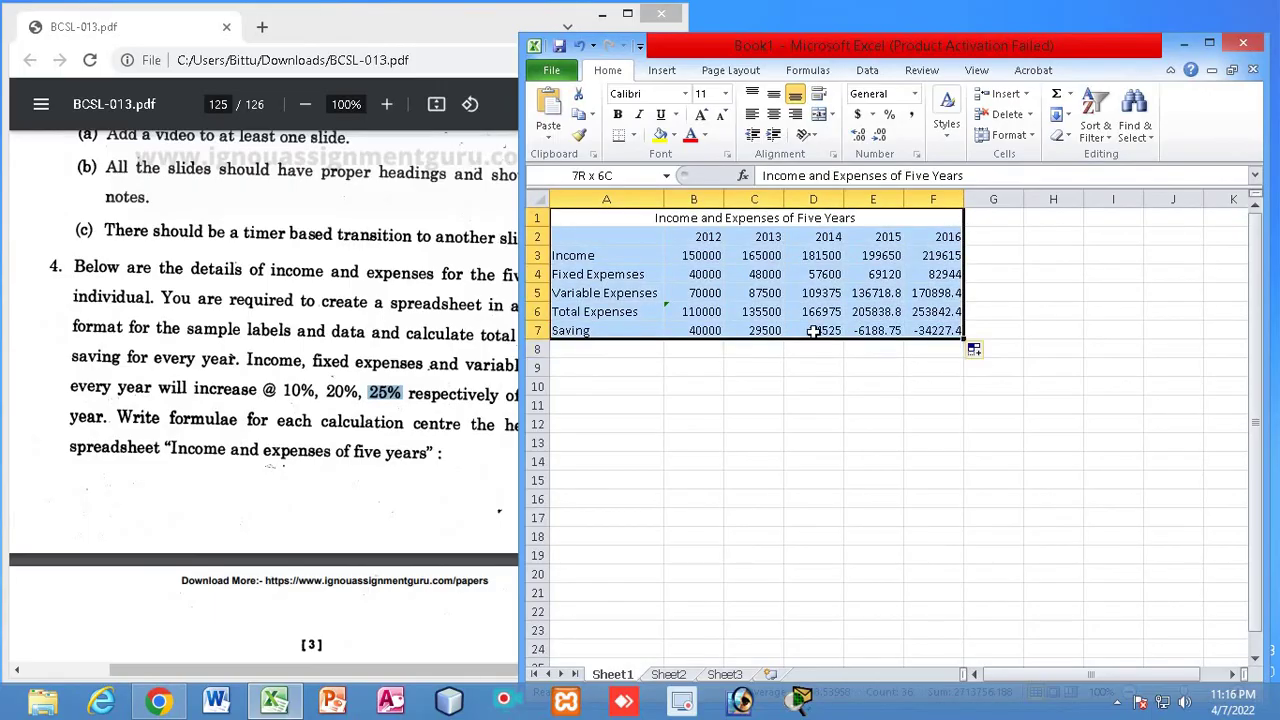
Apply All Borders to every cell of the A1:F7 table
{"action": "left_click", "coordinate": [633, 135]}
{"action": "left_click", "coordinate": [665, 340]}
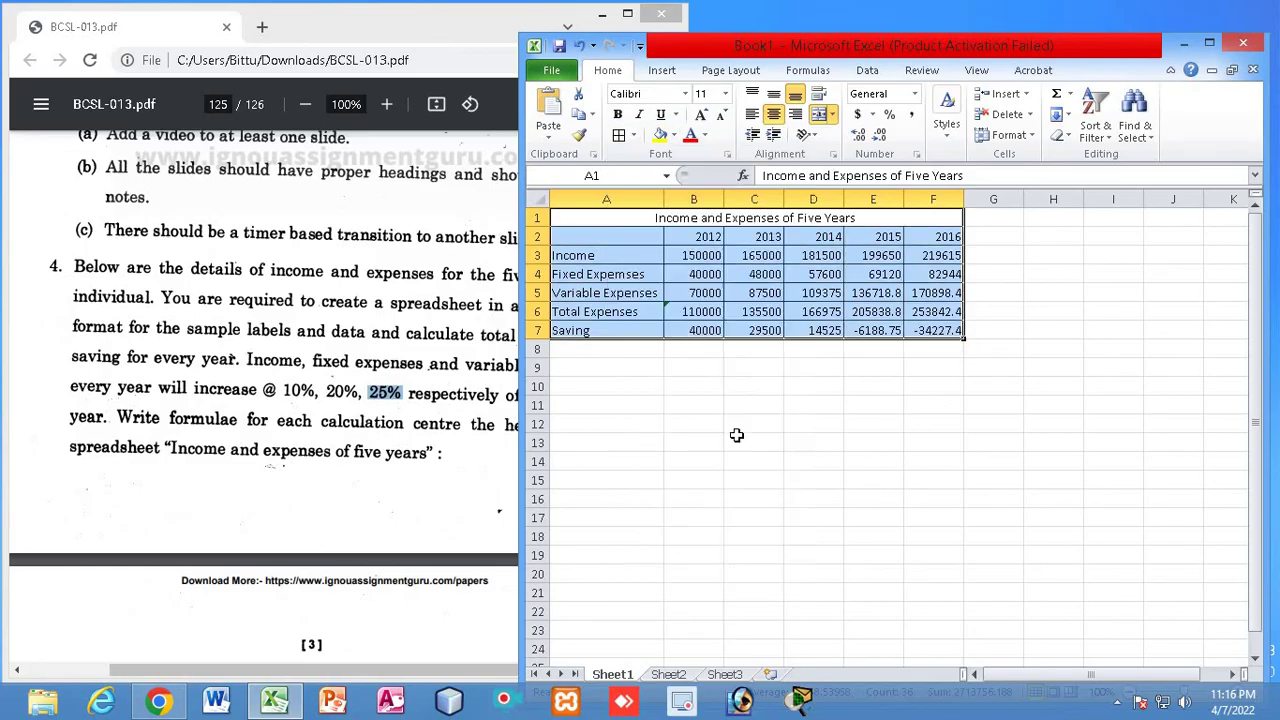
{"action": "left_click", "coordinate": [765, 515]}
AutoFit columns A–F so full values like 170898.4375 and -34227.4375 show
{"action": "left_click_drag", "start_coordinate": [616, 199], "coordinate": [940, 200]}
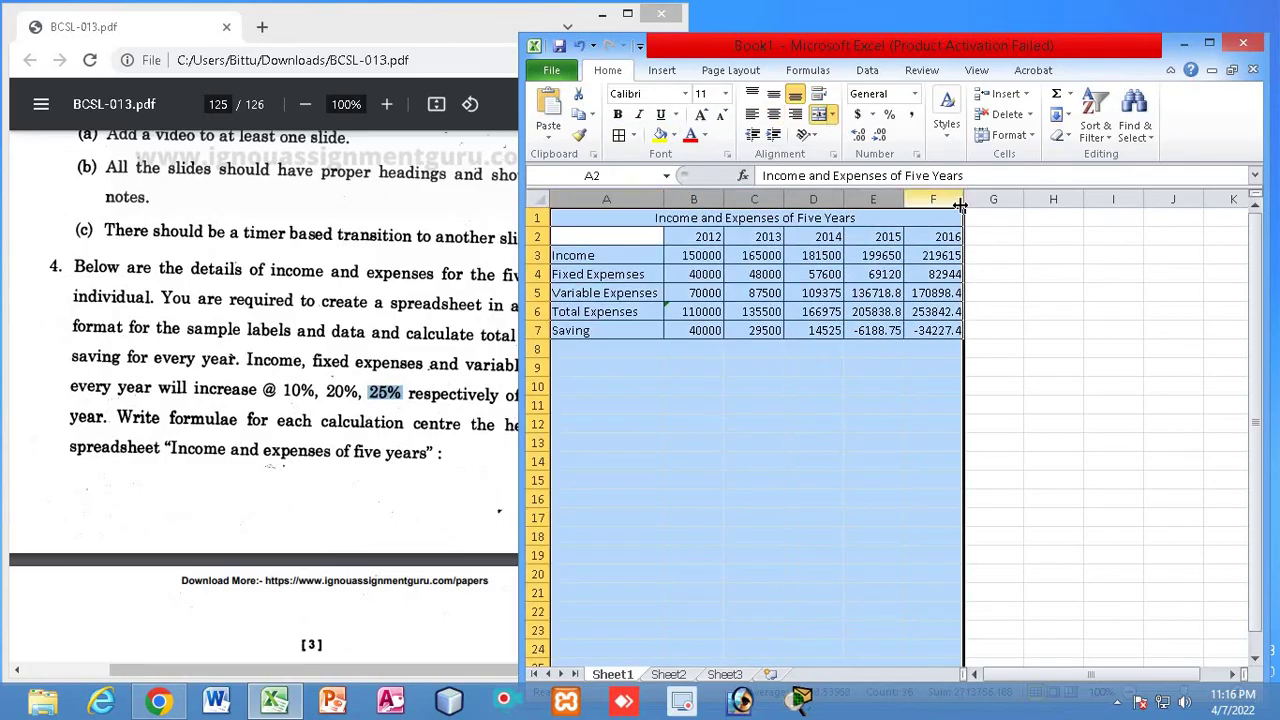
{"action": "double_click", "coordinate": [960, 200]}
{"action": "left_click", "coordinate": [974, 217]}
{"action": "left_click", "coordinate": [1012, 446]}
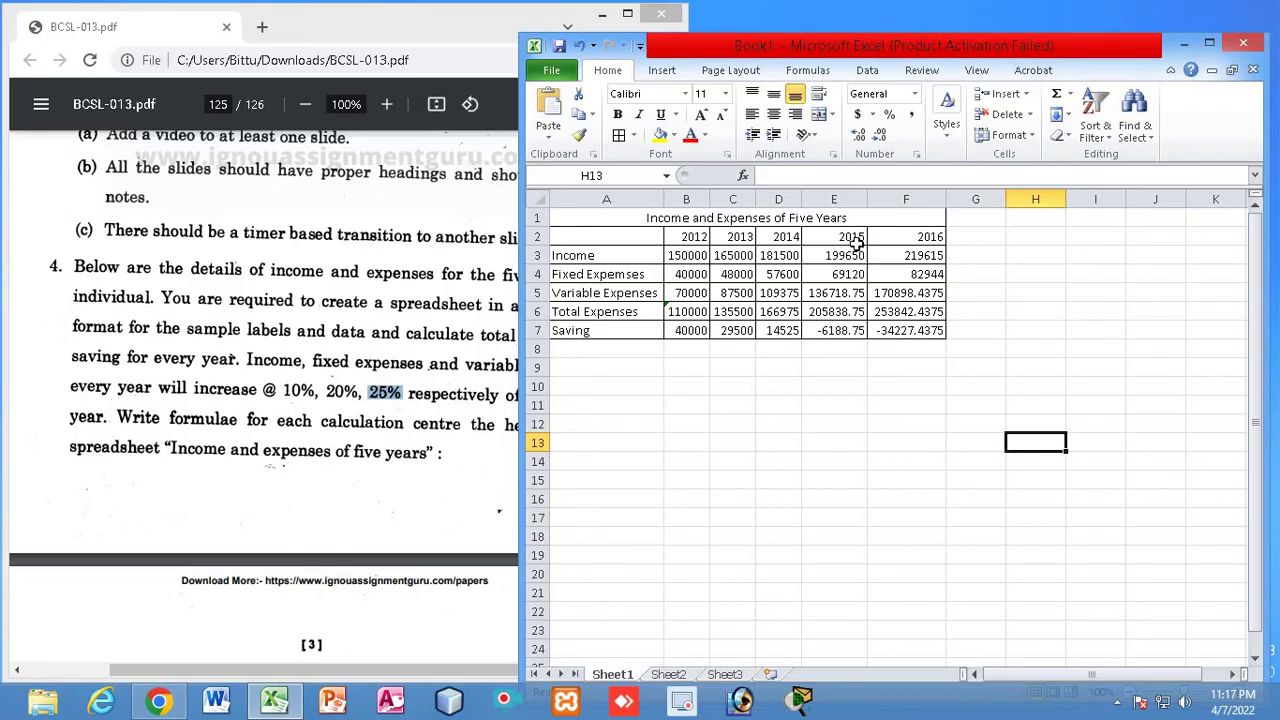
{"action": "left_click_drag", "start_coordinate": [845, 255], "coordinate": [845, 293]}
{"action": "left_click", "coordinate": [850, 386]}
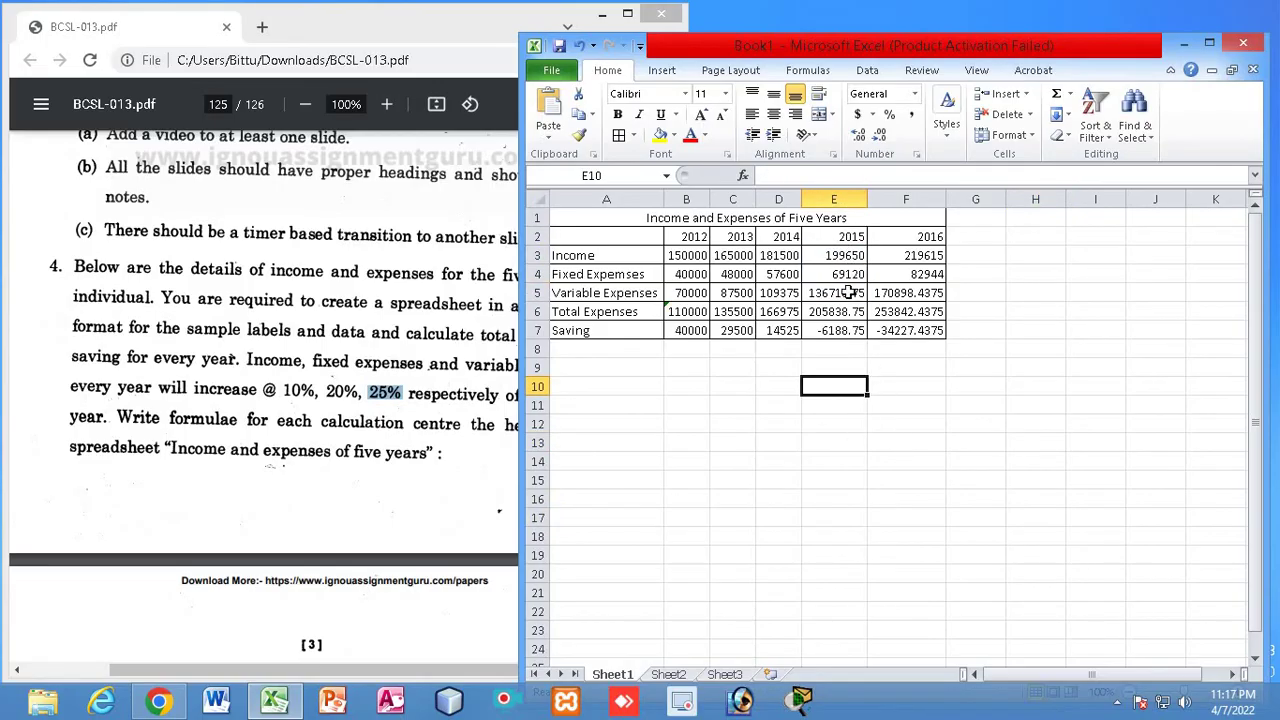
{"action": "left_click_drag", "start_coordinate": [680, 237], "coordinate": [890, 237]}
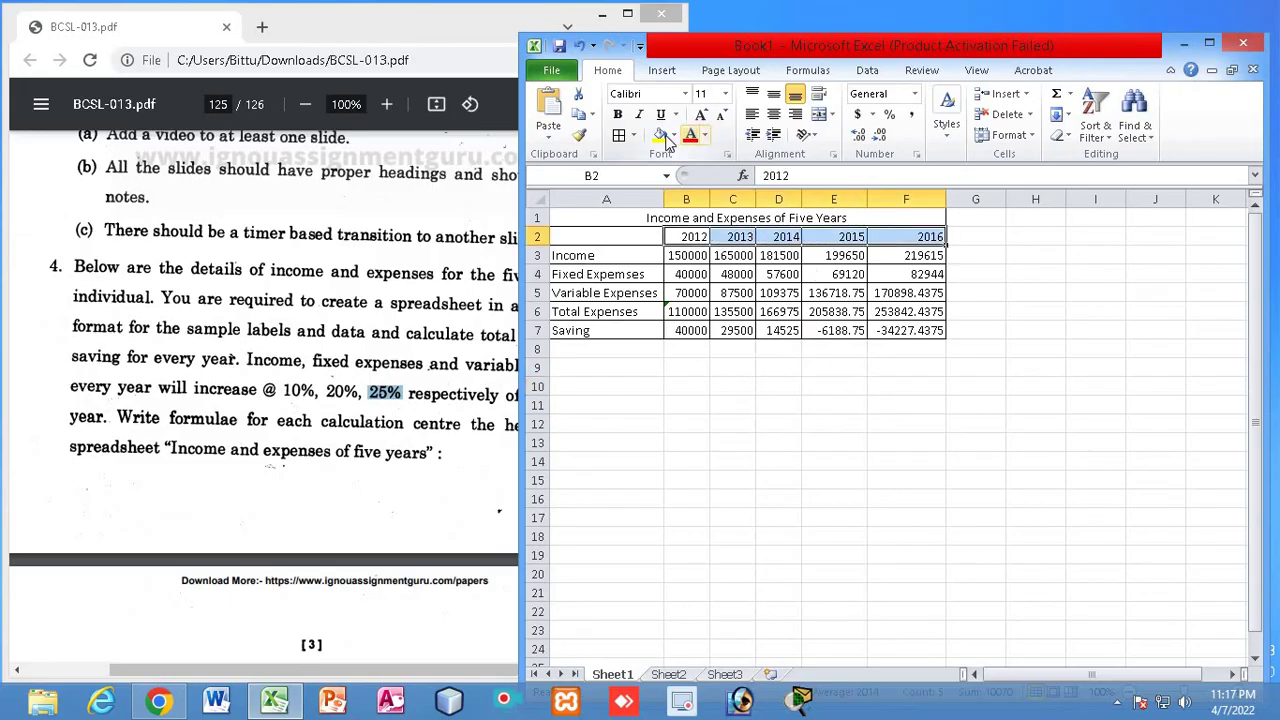
Bold the title and year rows and the Income–Saving row labels
{"action": "left_click_drag", "start_coordinate": [762, 216], "coordinate": [790, 237]}
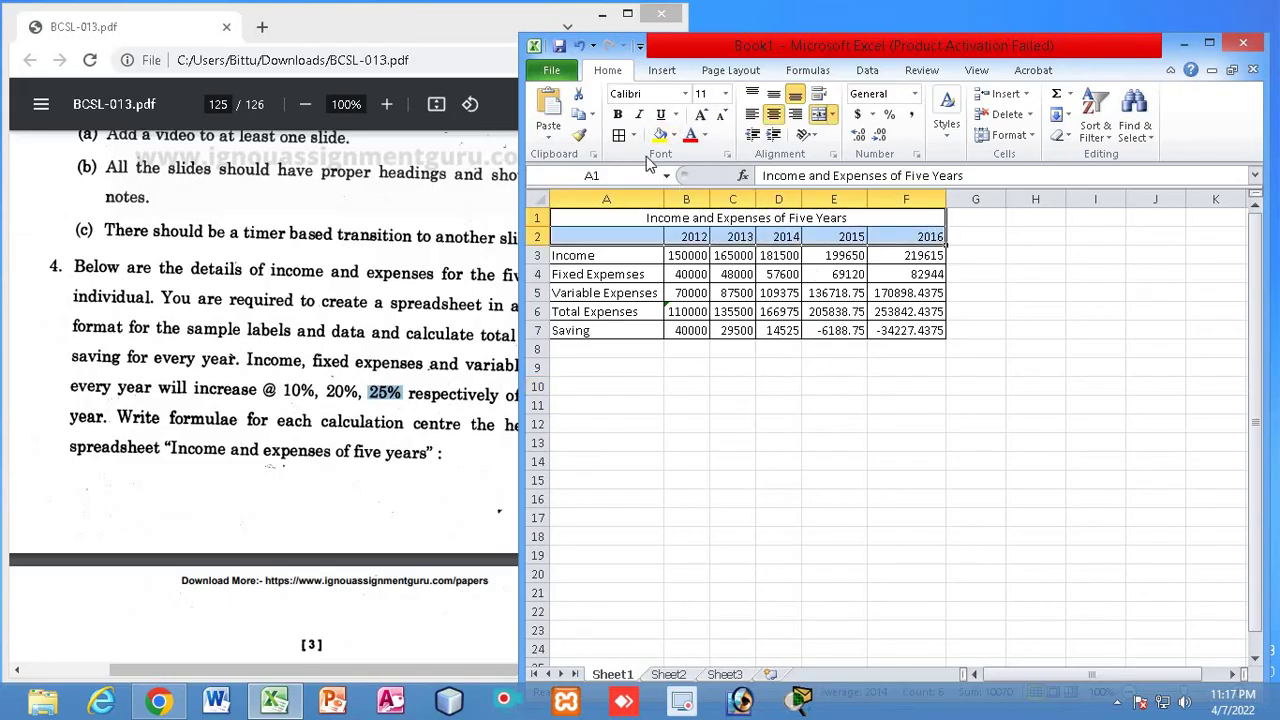
{"action": "left_click", "coordinate": [618, 115]}
{"action": "left_click_drag", "start_coordinate": [588, 255], "coordinate": [588, 330]}
{"action": "left_click", "coordinate": [618, 115]}
{"action": "left_click", "coordinate": [686, 424]}
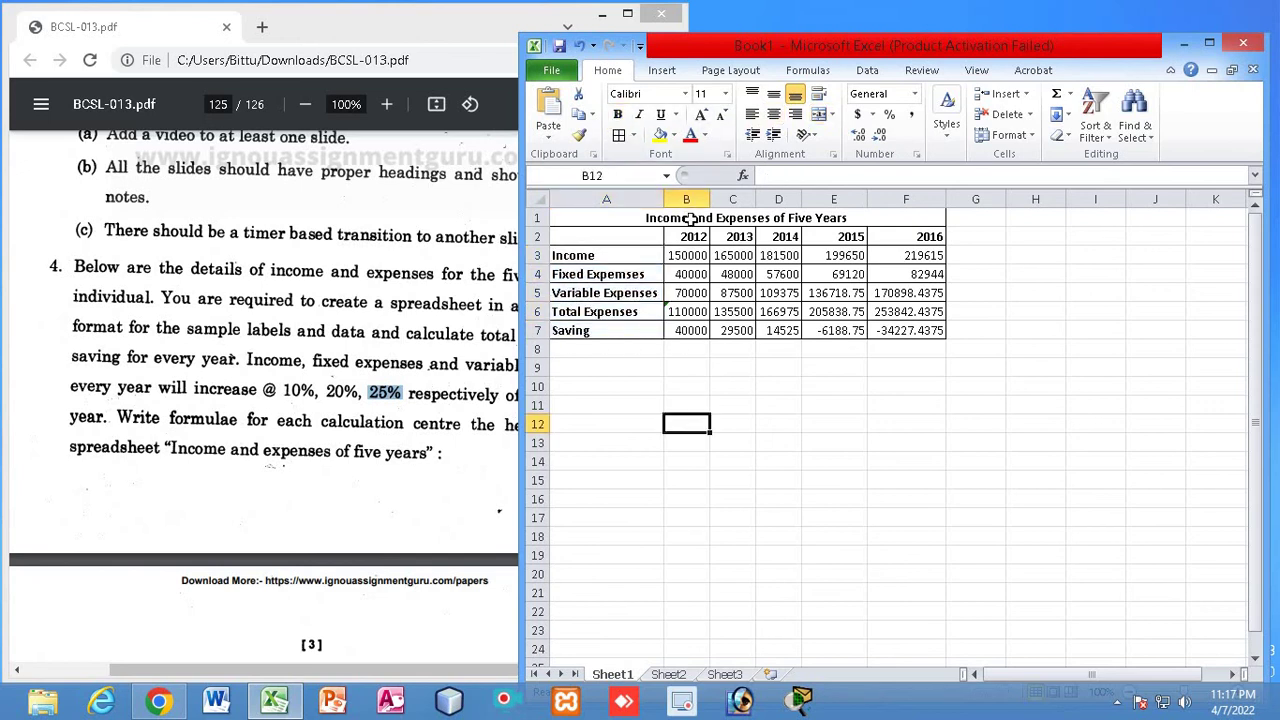
Set the table font to Cambria and refit columns A–F
{"action": "left_click_drag", "start_coordinate": [690, 217], "coordinate": [703, 330]}
{"action": "left_click", "coordinate": [685, 93]}
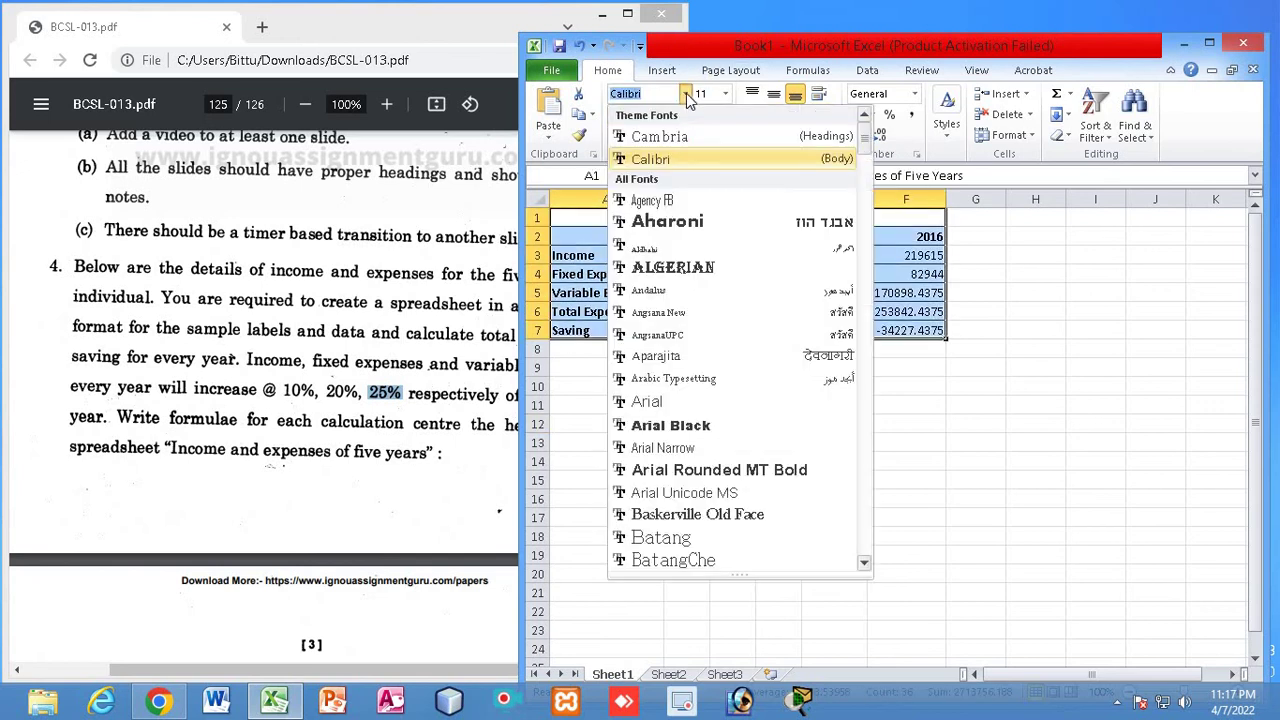
{"action": "left_click", "coordinate": [793, 498]}
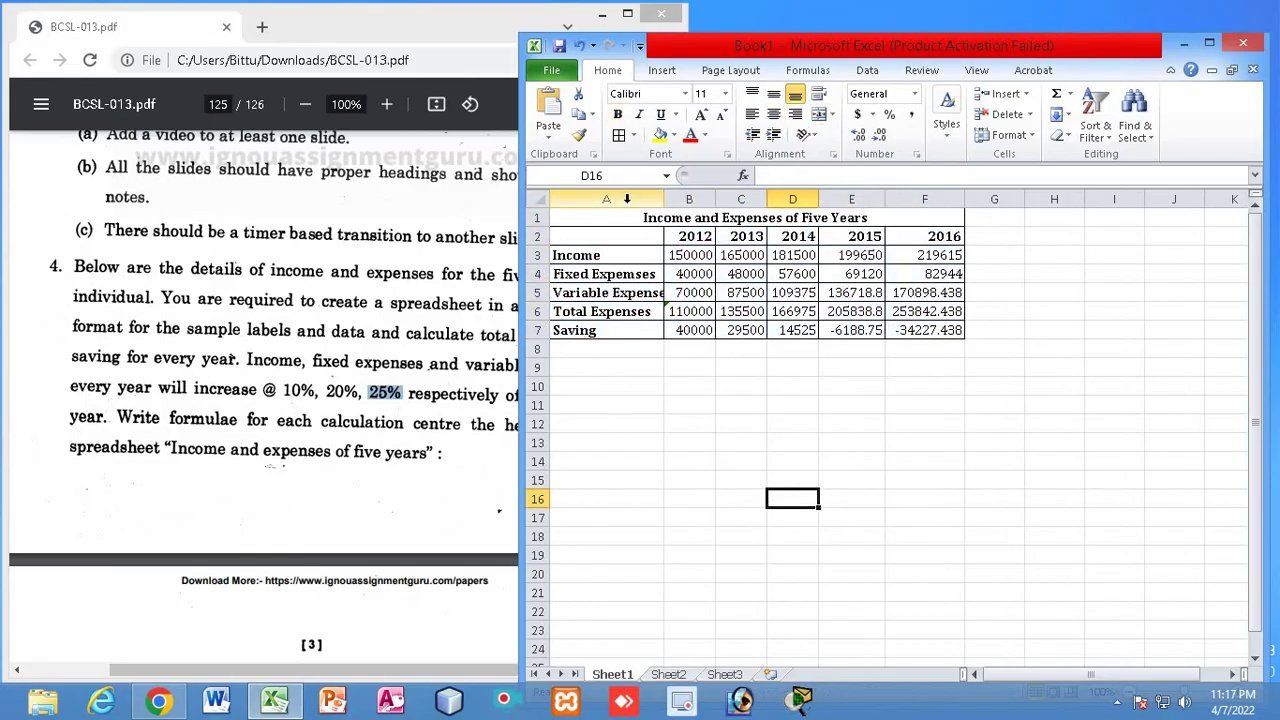
{"action": "left_click_drag", "start_coordinate": [606, 199], "coordinate": [911, 197]}
{"action": "double_click", "coordinate": [965, 199]}
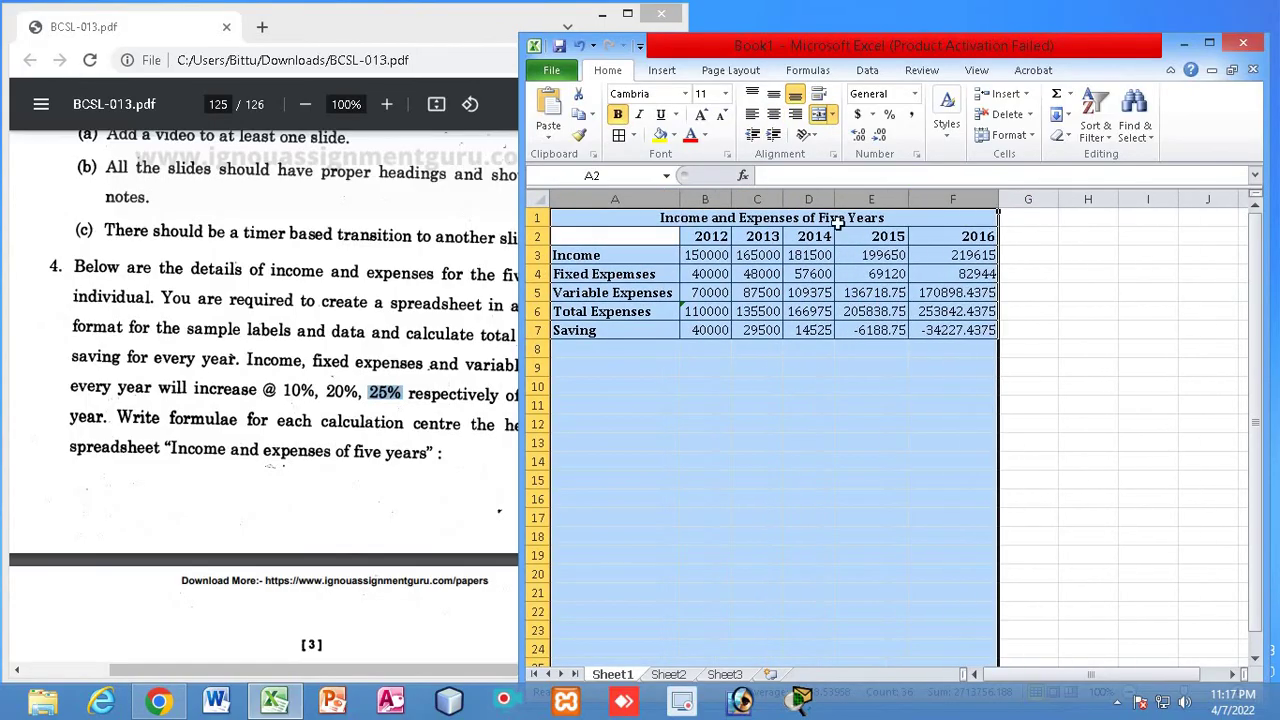
Keep the title and 2012–2016 year headings centred in their cells
{"action": "left_click_drag", "start_coordinate": [831, 218], "coordinate": [800, 236]}
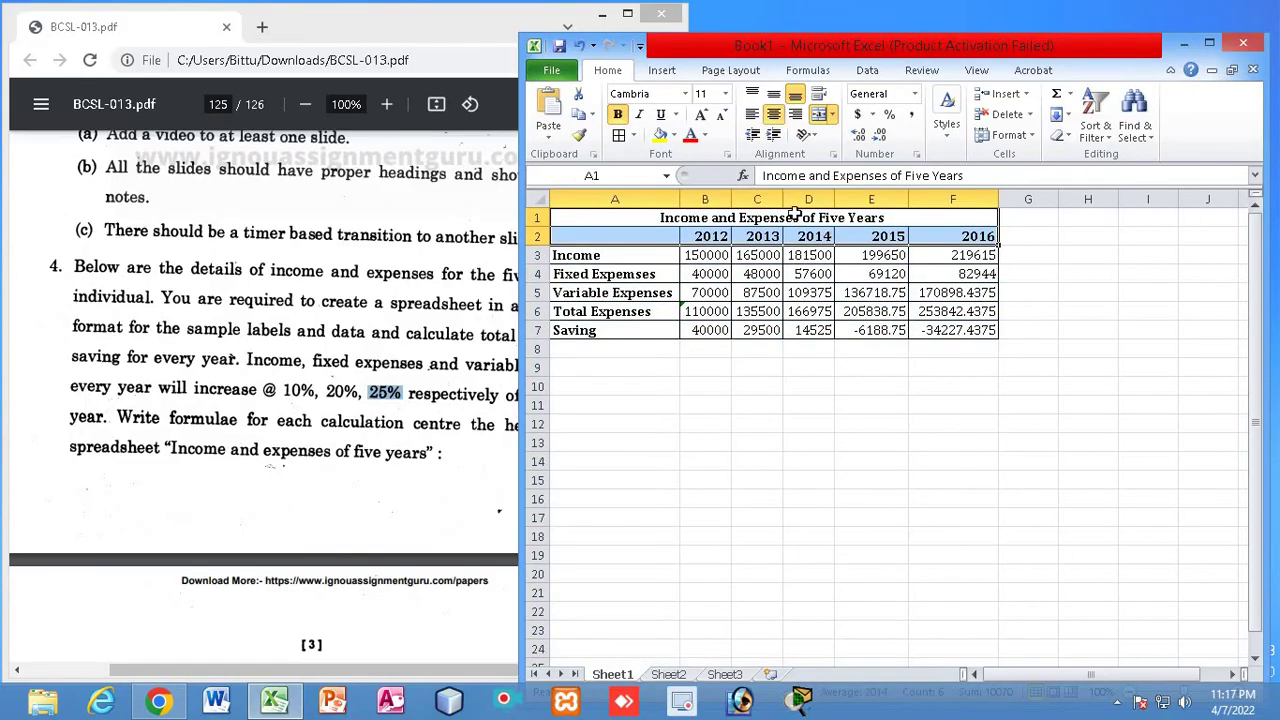
{"action": "left_click", "coordinate": [775, 118]}
{"action": "left_click", "coordinate": [775, 118]}
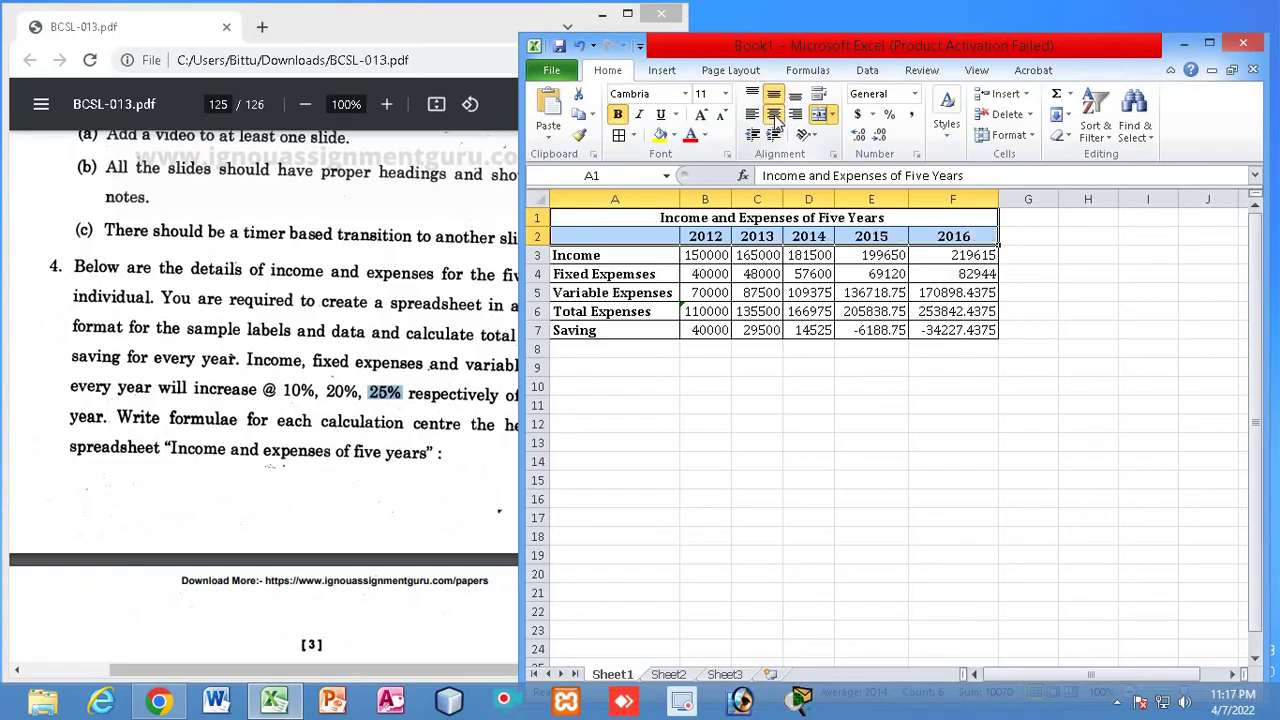
{"action": "left_click", "coordinate": [742, 462]}
{"action": "left_click", "coordinate": [960, 500]}
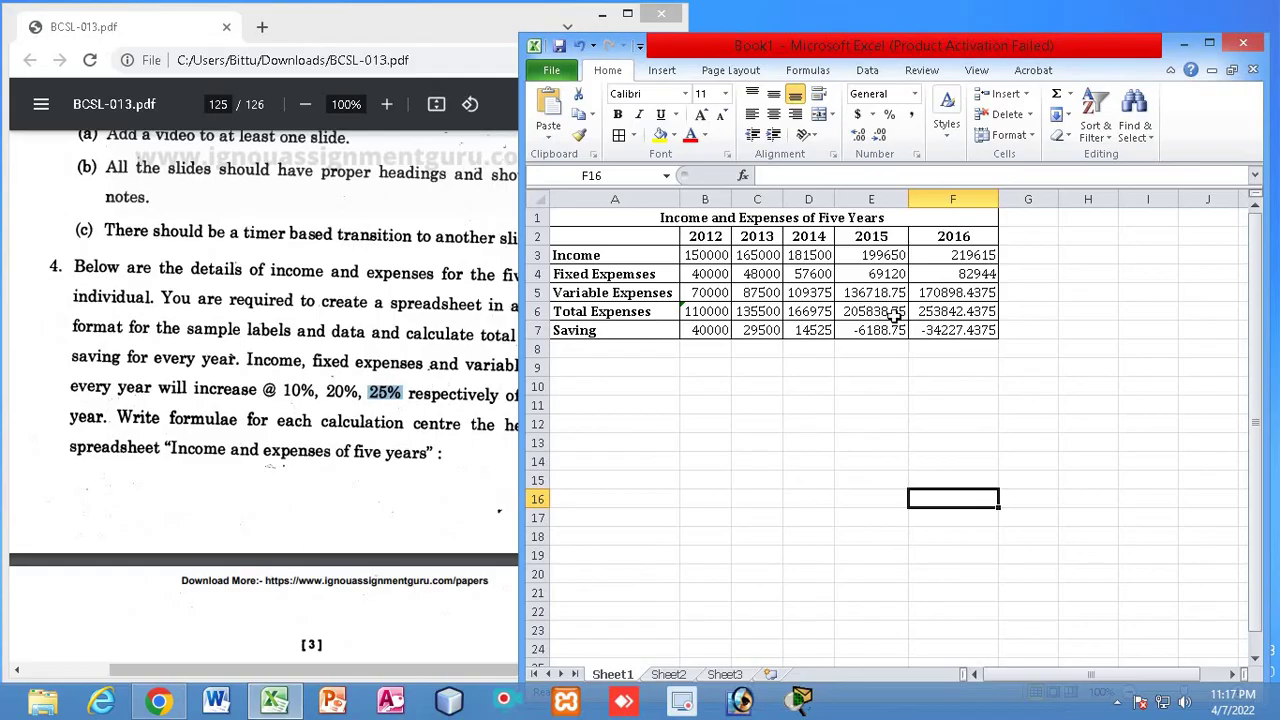
Format the 2015 values E3:E7 as Number with 0 decimal places
{"action": "left_click_drag", "start_coordinate": [876, 255], "coordinate": [880, 330]}
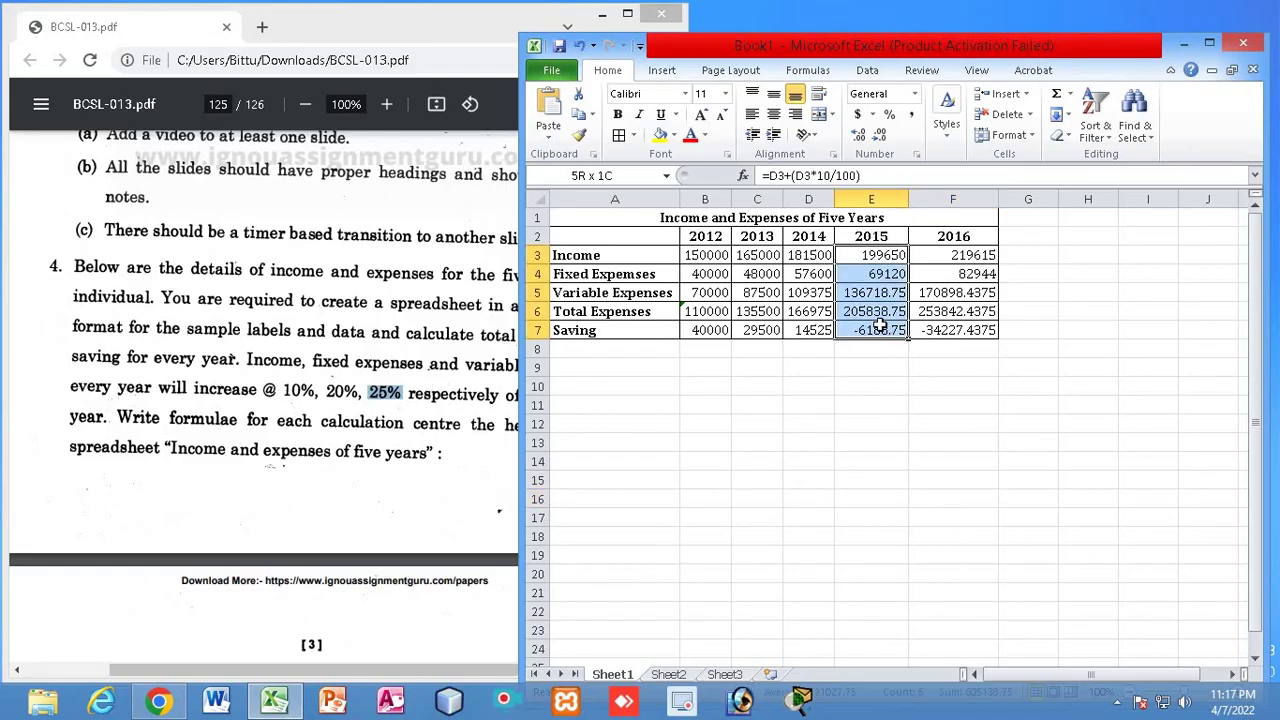
{"action": "right_click", "coordinate": [882, 330]}
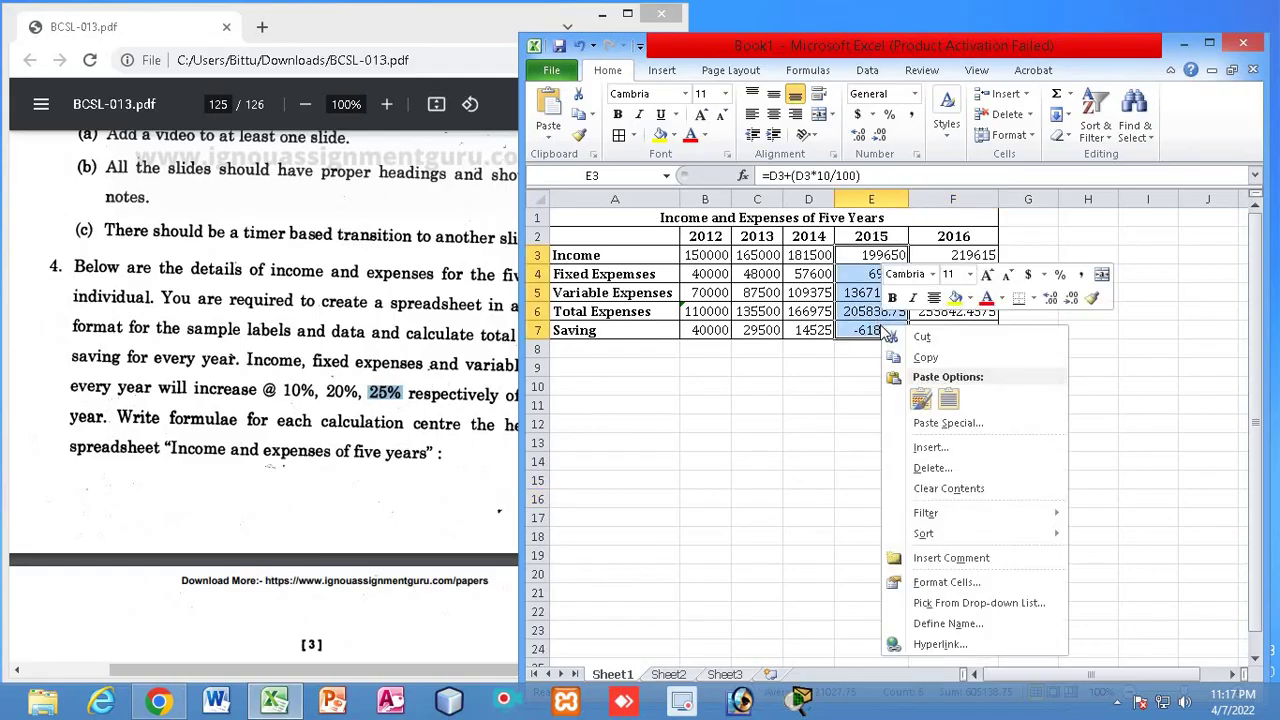
{"action": "left_click", "coordinate": [940, 582]}
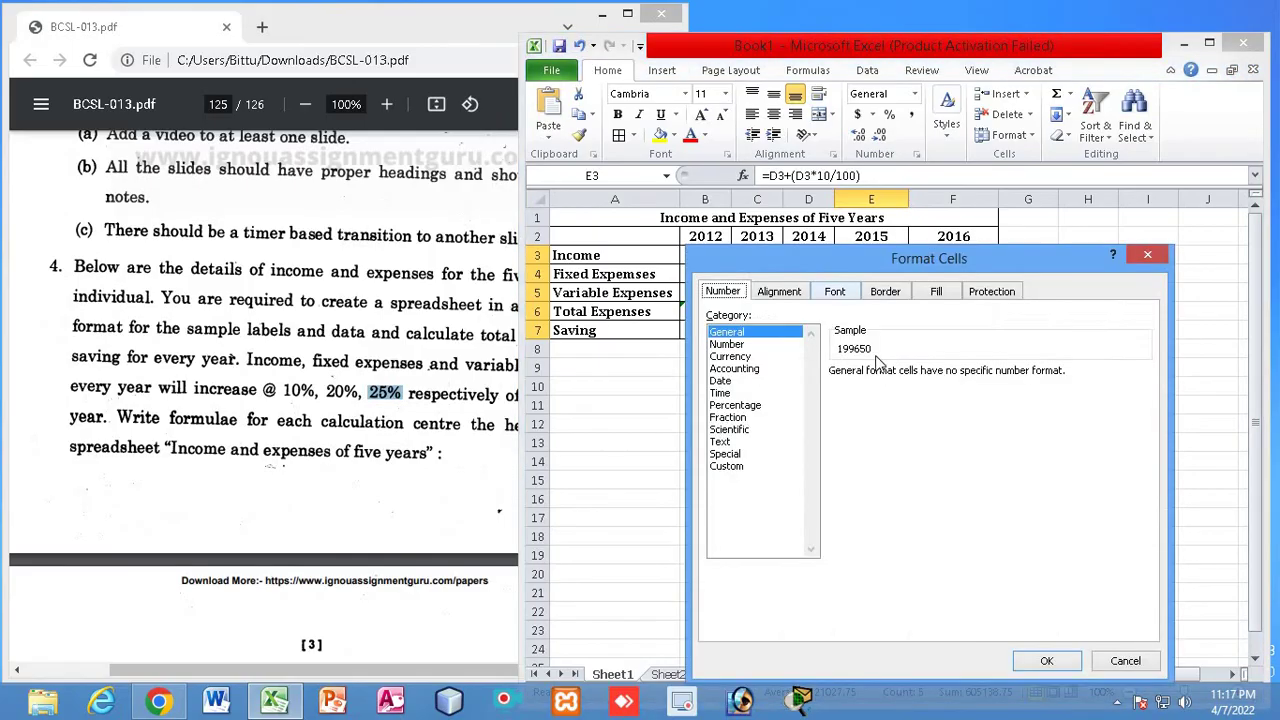
{"action": "left_click", "coordinate": [730, 344]}
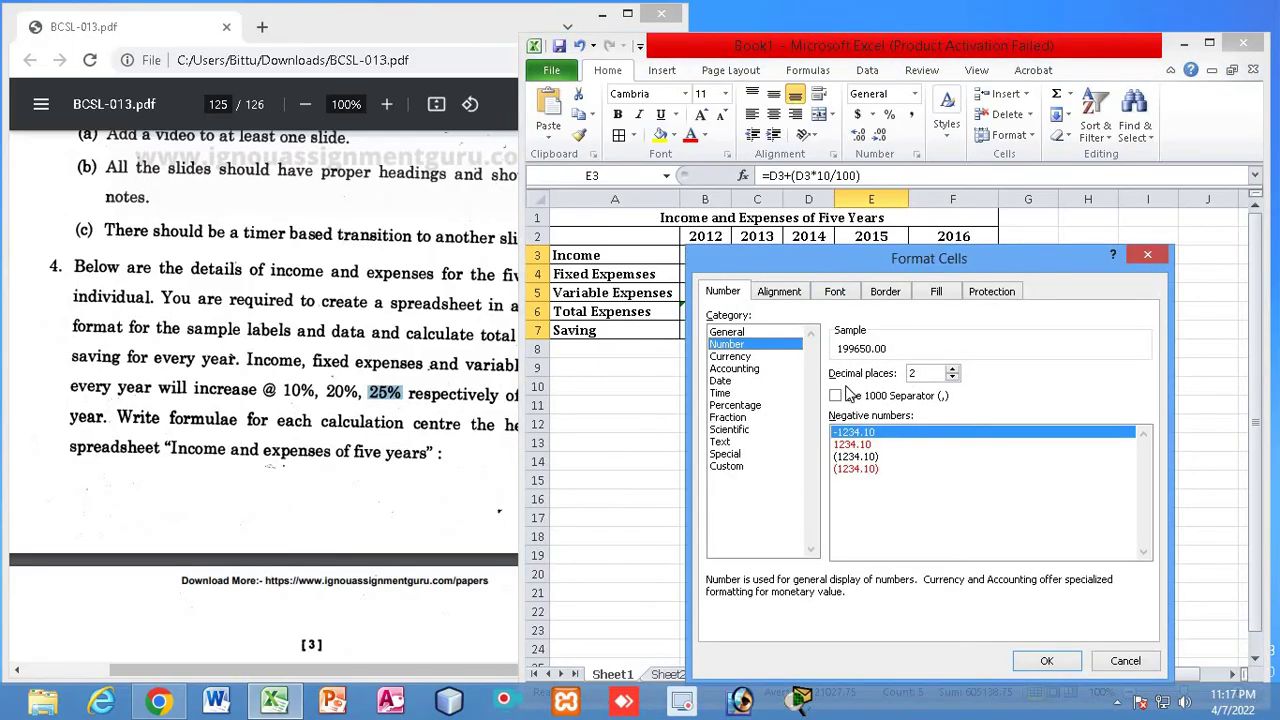
{"action": "left_click_drag", "start_coordinate": [905, 260], "coordinate": [964, 353]}
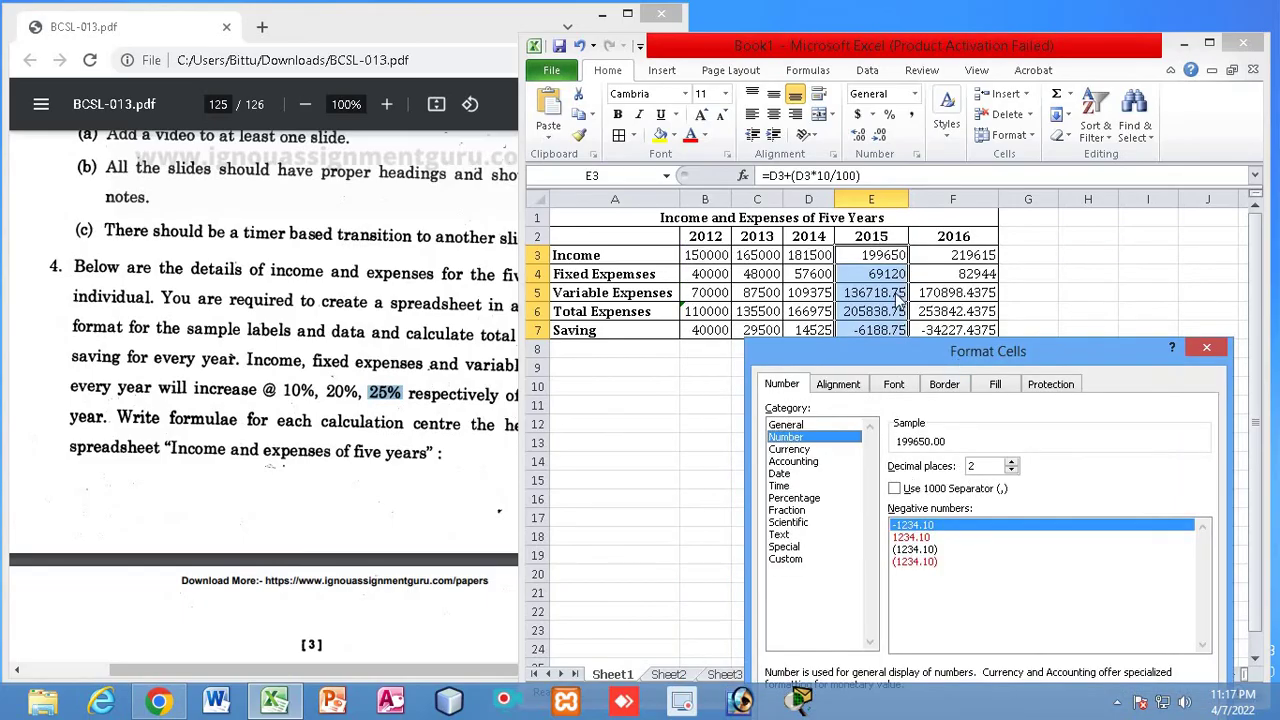
{"action": "left_click", "coordinate": [1013, 470]}
{"action": "left_click", "coordinate": [1013, 470]}
{"action": "left_click_drag", "start_coordinate": [987, 352], "coordinate": [1017, 213]}
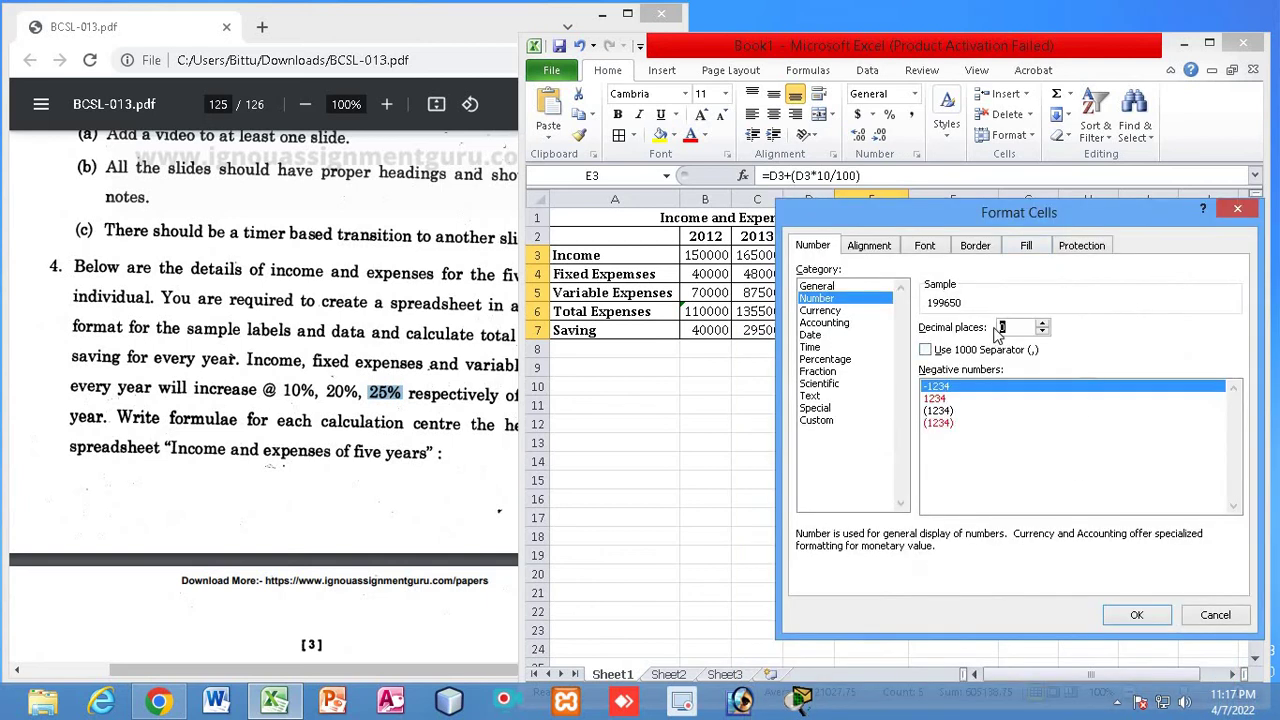
{"action": "left_click", "coordinate": [1130, 614]}
{"action": "left_click", "coordinate": [940, 461]}
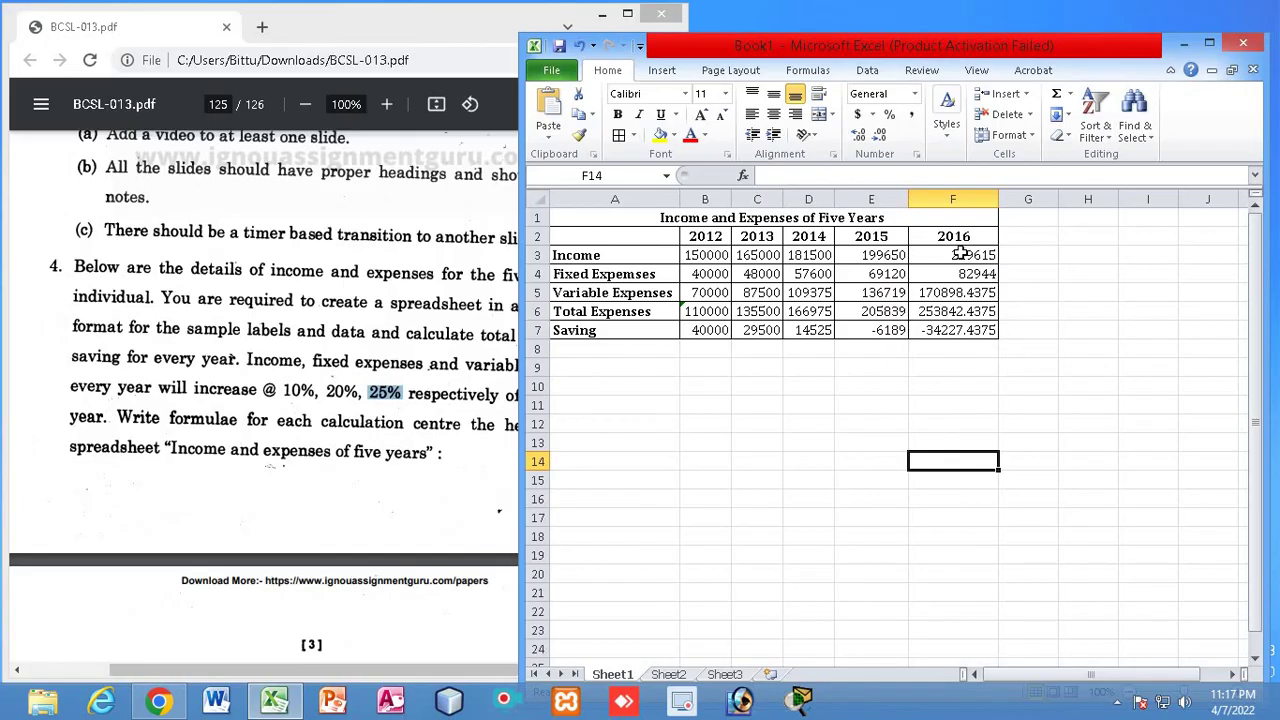
Format F2:F7 as Number with 0 decimals, then AutoFit column F
{"action": "left_click_drag", "start_coordinate": [955, 236], "coordinate": [960, 330]}
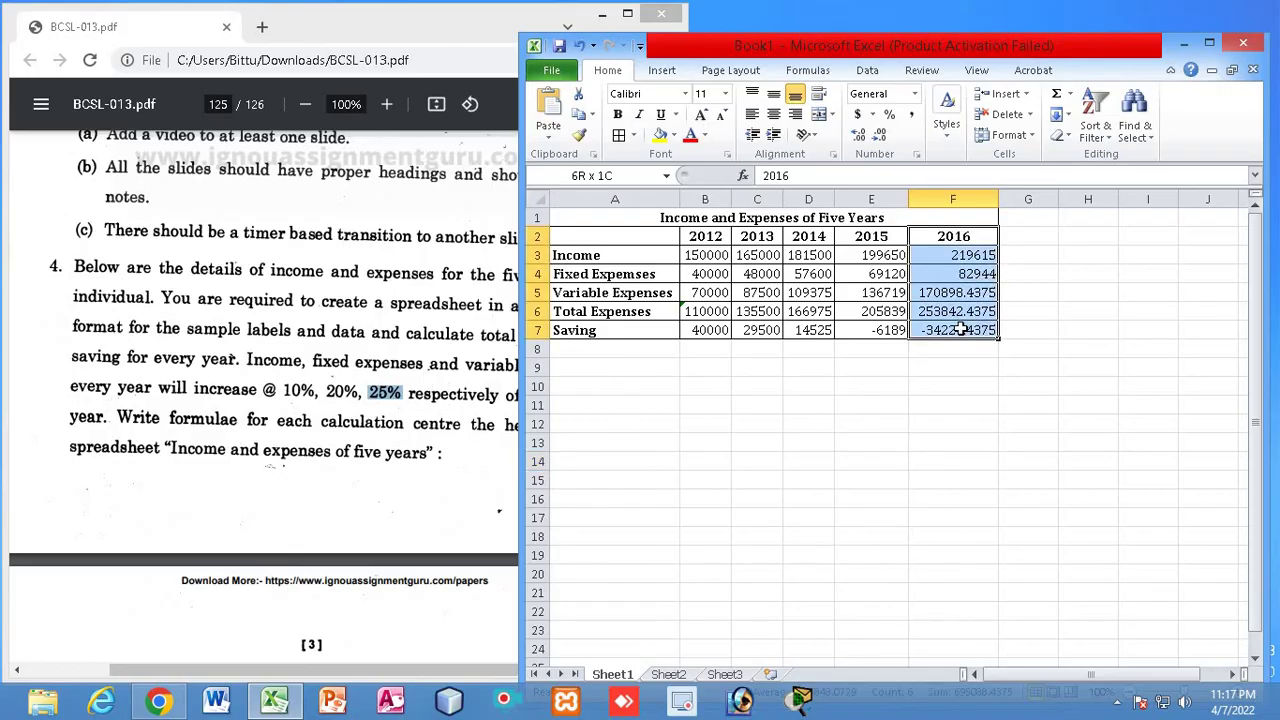
{"action": "right_click", "coordinate": [957, 274]}
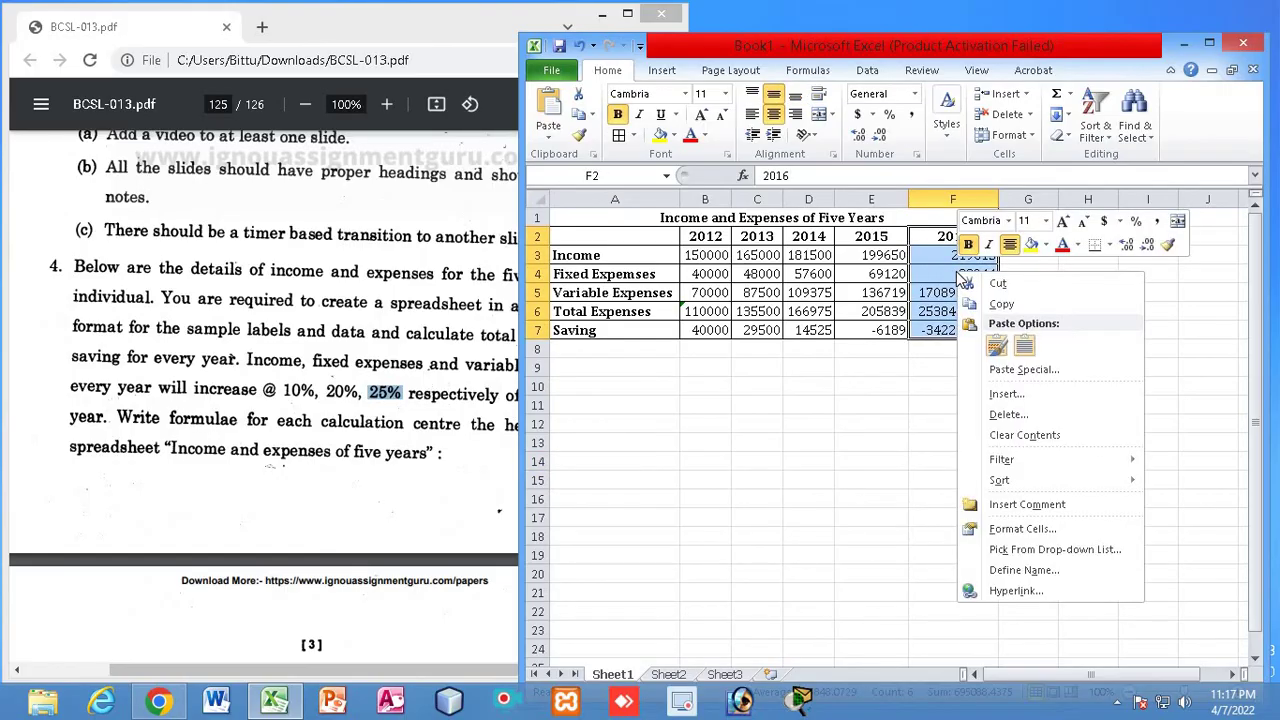
{"action": "left_click", "coordinate": [1011, 532]}
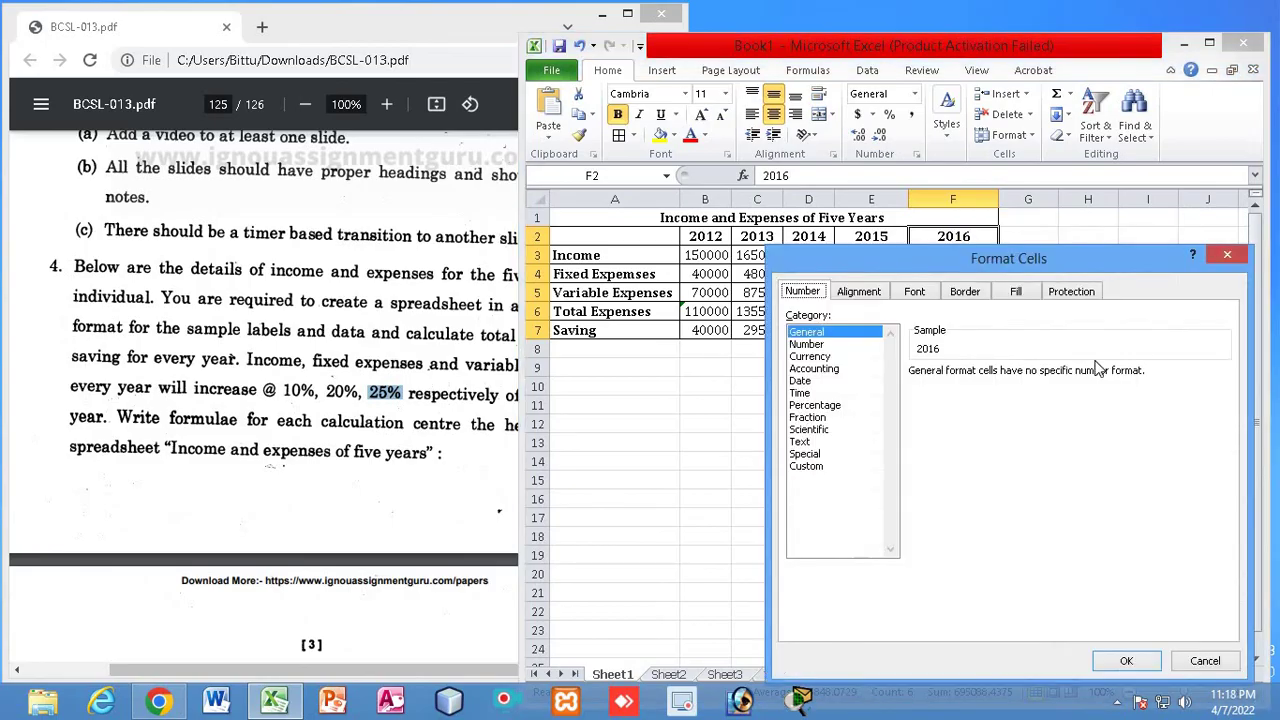
{"action": "left_click", "coordinate": [808, 344]}
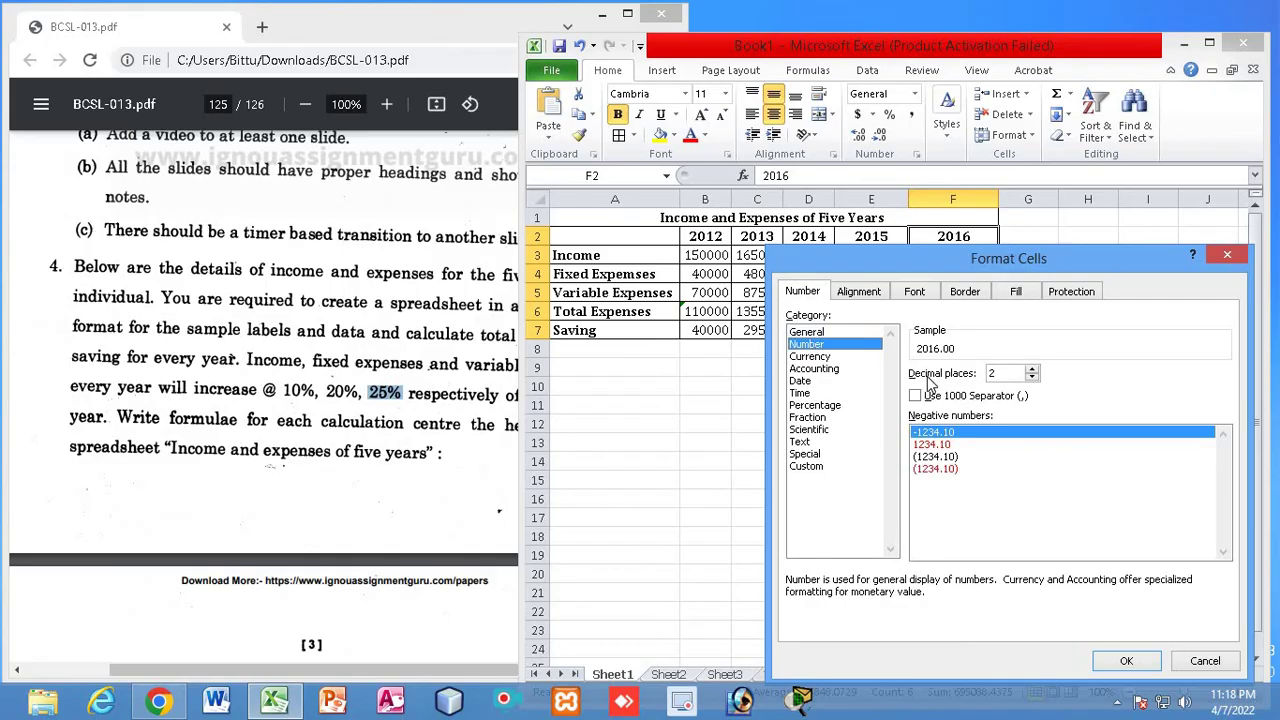
{"action": "left_click", "coordinate": [1032, 377]}
{"action": "left_click", "coordinate": [1032, 377]}
{"action": "left_click", "coordinate": [1126, 661]}
{"action": "left_click", "coordinate": [1078, 552]}
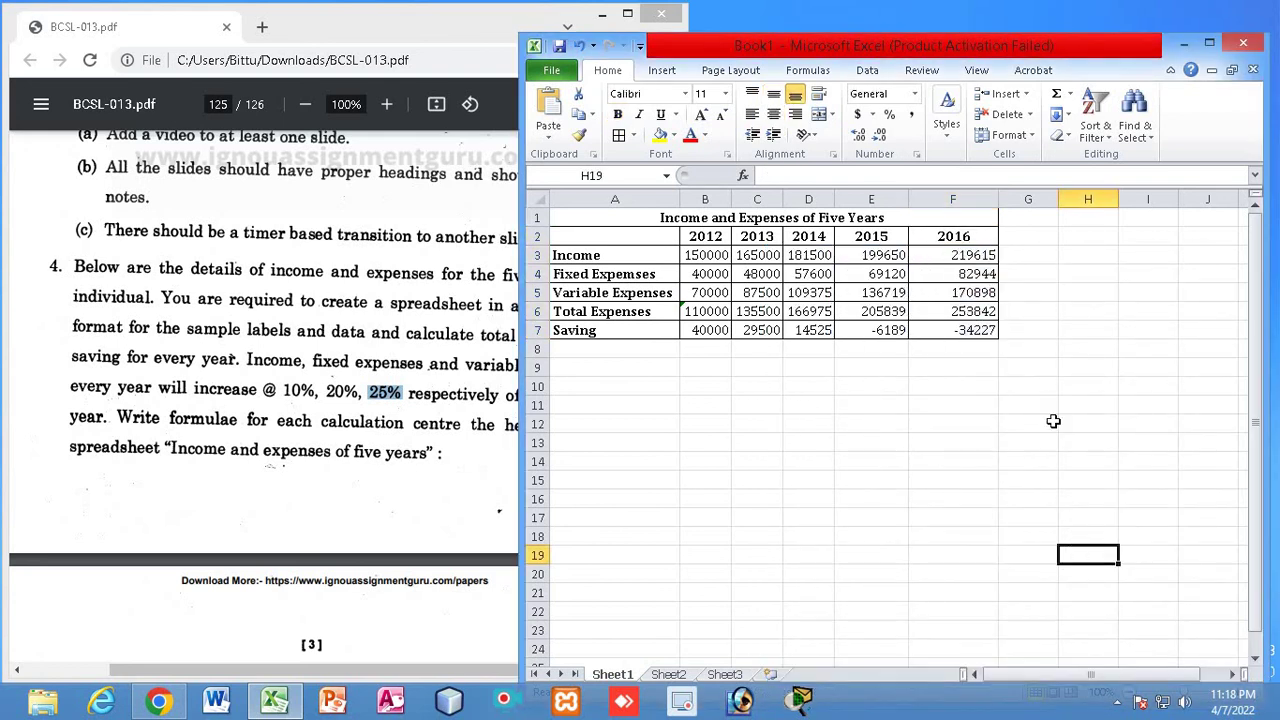
{"action": "double_click", "coordinate": [998, 199]}
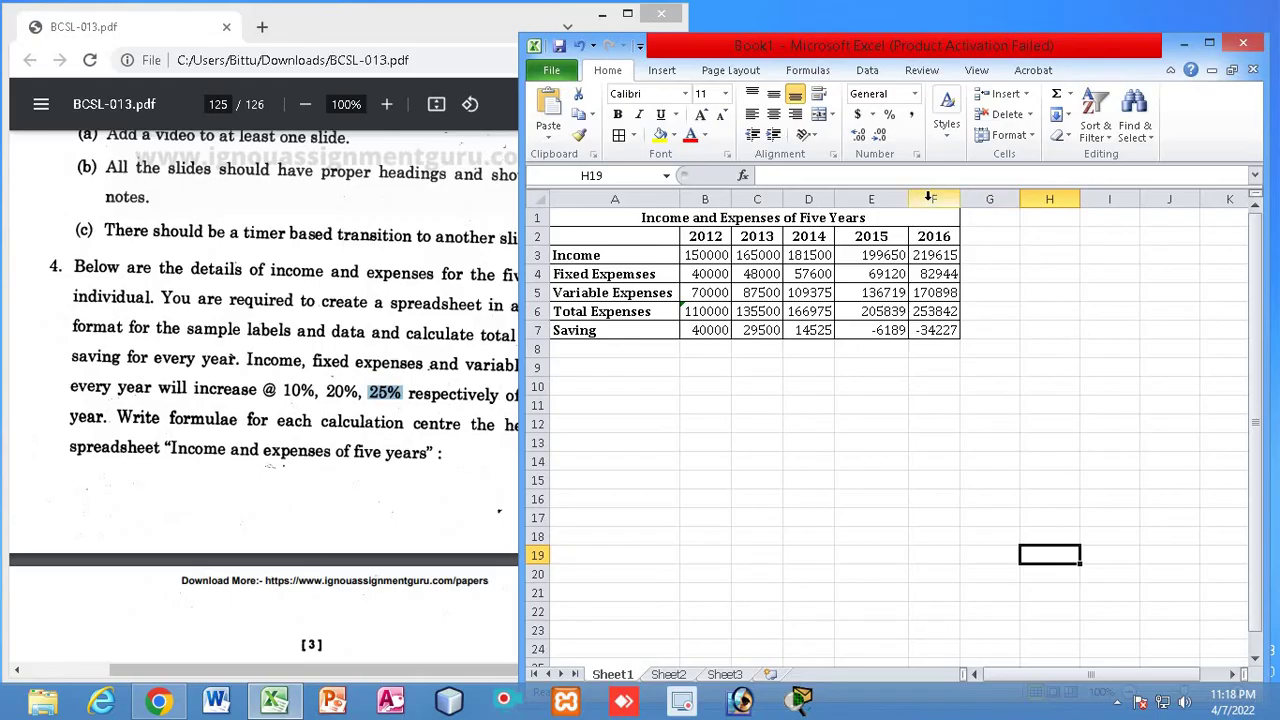
AutoFit column E, then bring the Chrome assignment PDF back in front
{"action": "double_click", "coordinate": [908, 199]}
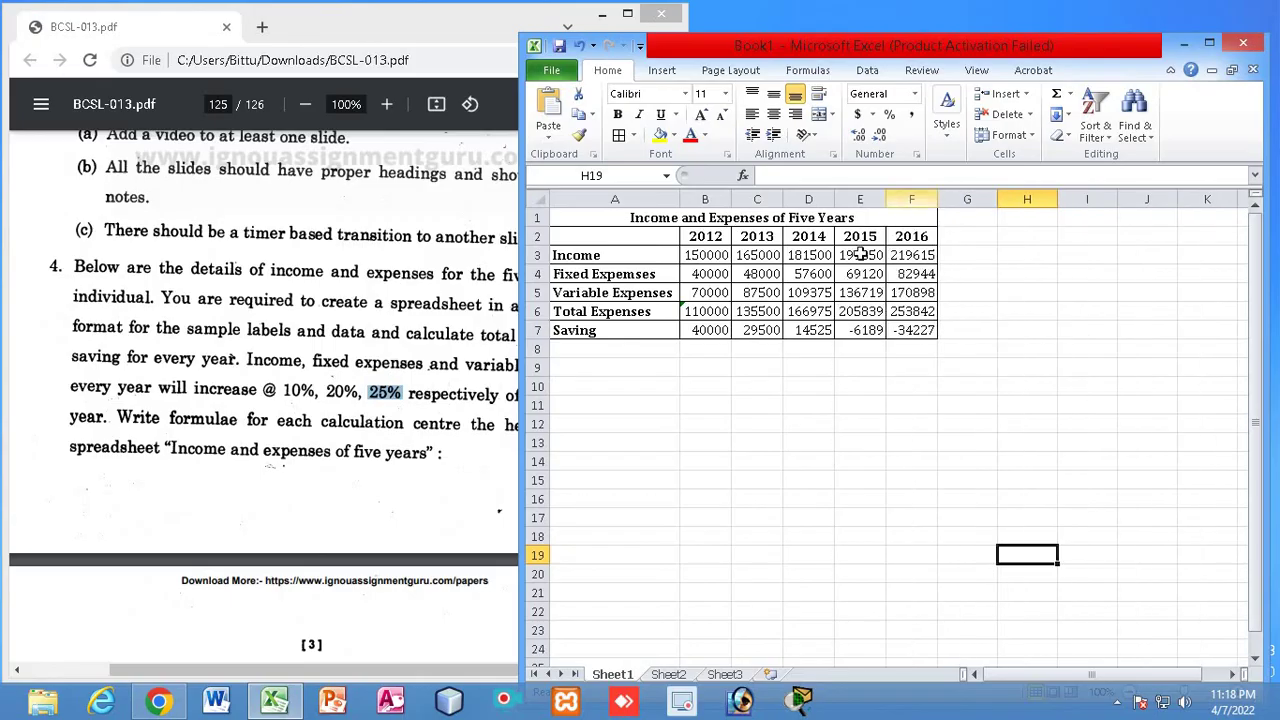
{"action": "left_click", "coordinate": [1084, 451]}
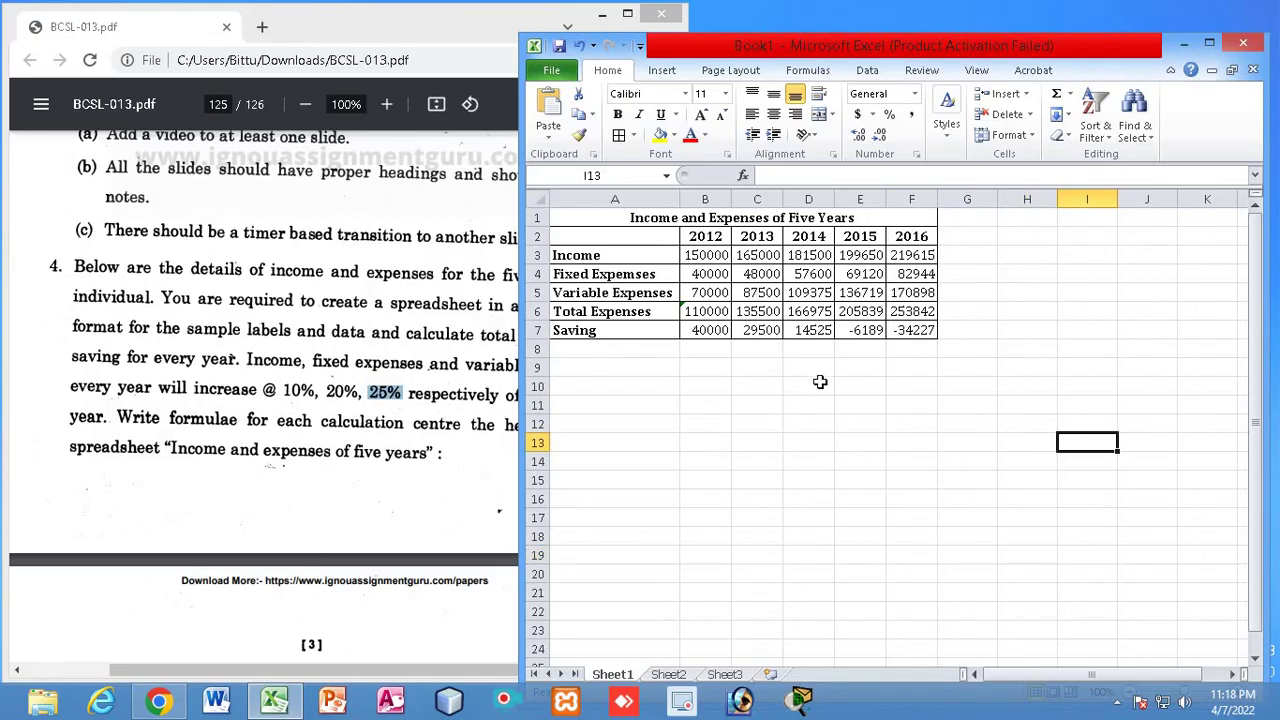
{"action": "left_click_drag", "start_coordinate": [862, 331], "coordinate": [897, 331]}
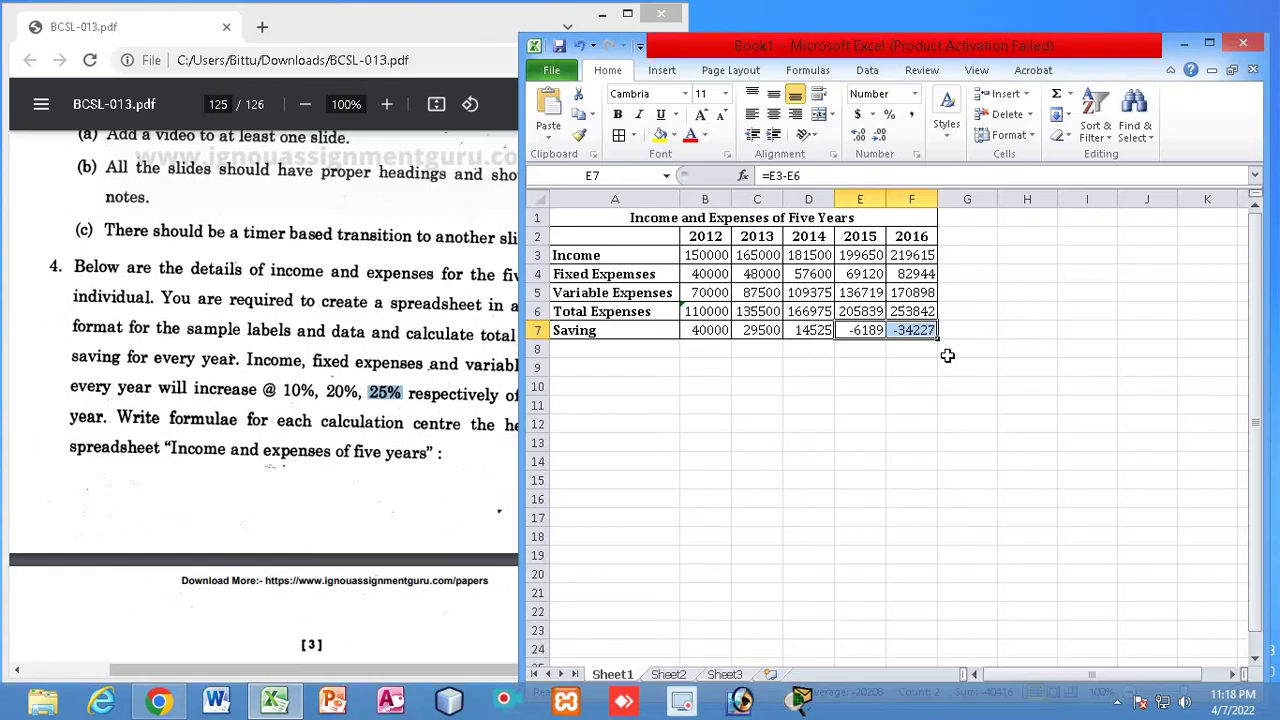
{"action": "left_click", "coordinate": [903, 420]}
{"action": "left_click", "coordinate": [8, 285]}
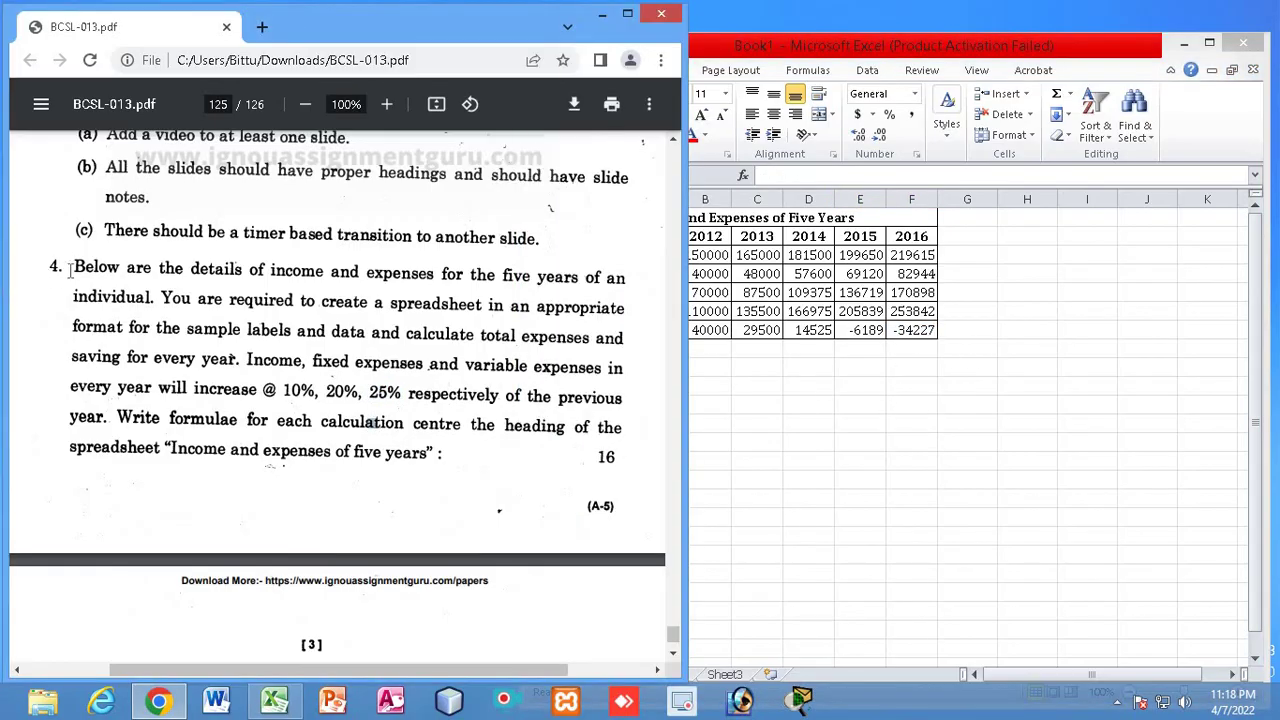
Highlight question 4's paragraph in the assignment PDF and read on past it
{"action": "left_click_drag", "start_coordinate": [73, 265], "coordinate": [461, 452]}
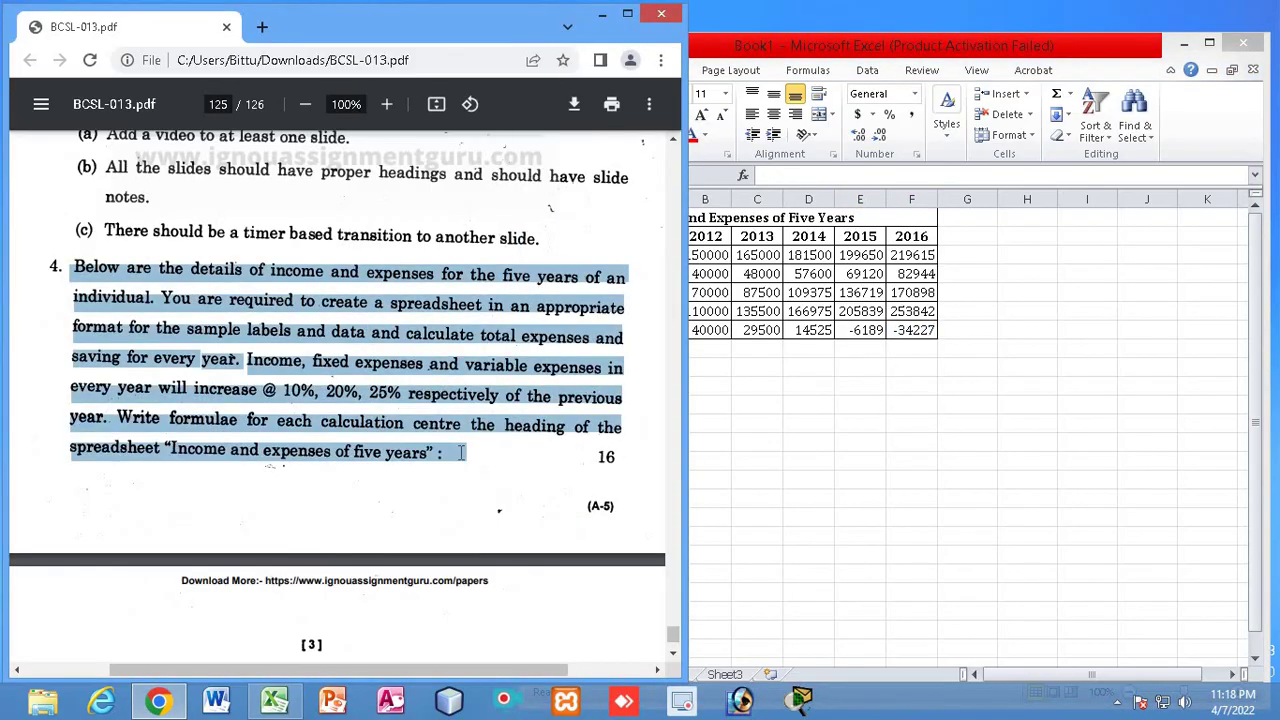
{"action": "scroll", "coordinate": [457, 452], "scroll_direction": "down", "scroll_amount": 2}
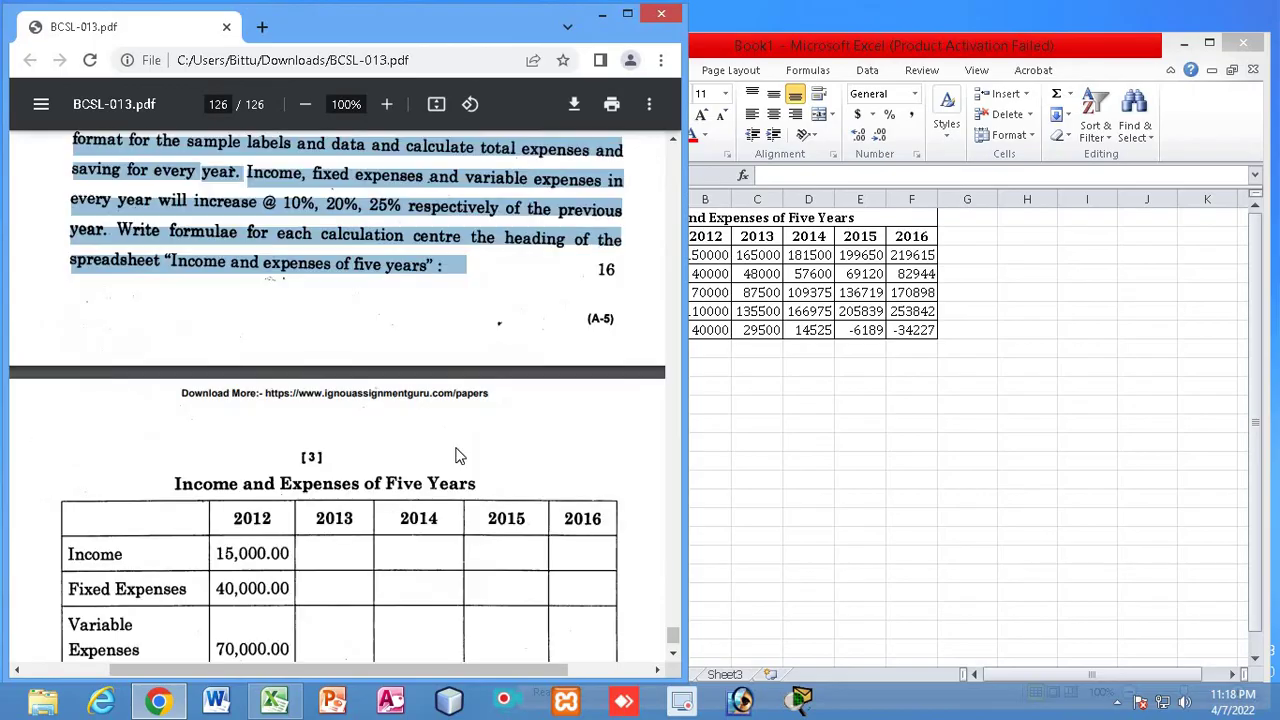
{"action": "scroll", "coordinate": [457, 447], "scroll_direction": "down", "scroll_amount": 2}
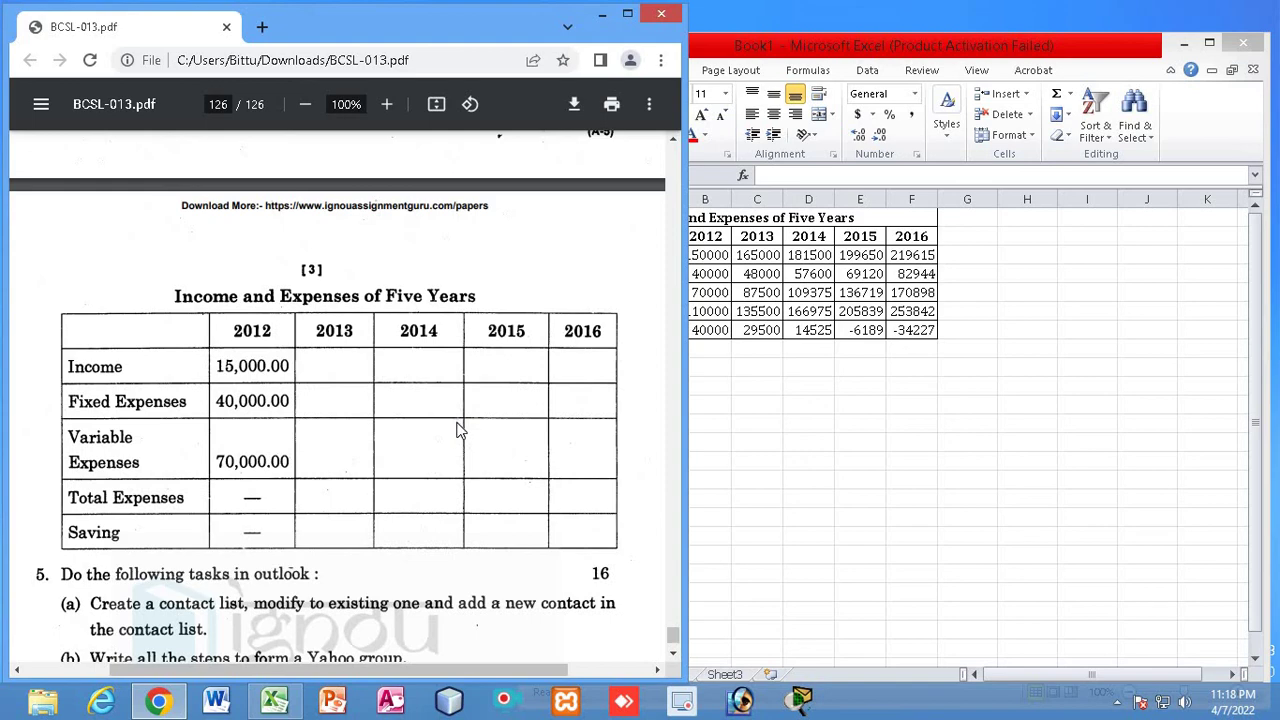
Scroll back up the PDF to page 123, where the BCSL-013/S4 paper begins
{"action": "scroll", "coordinate": [478, 445], "scroll_direction": "up", "scroll_amount": 5}
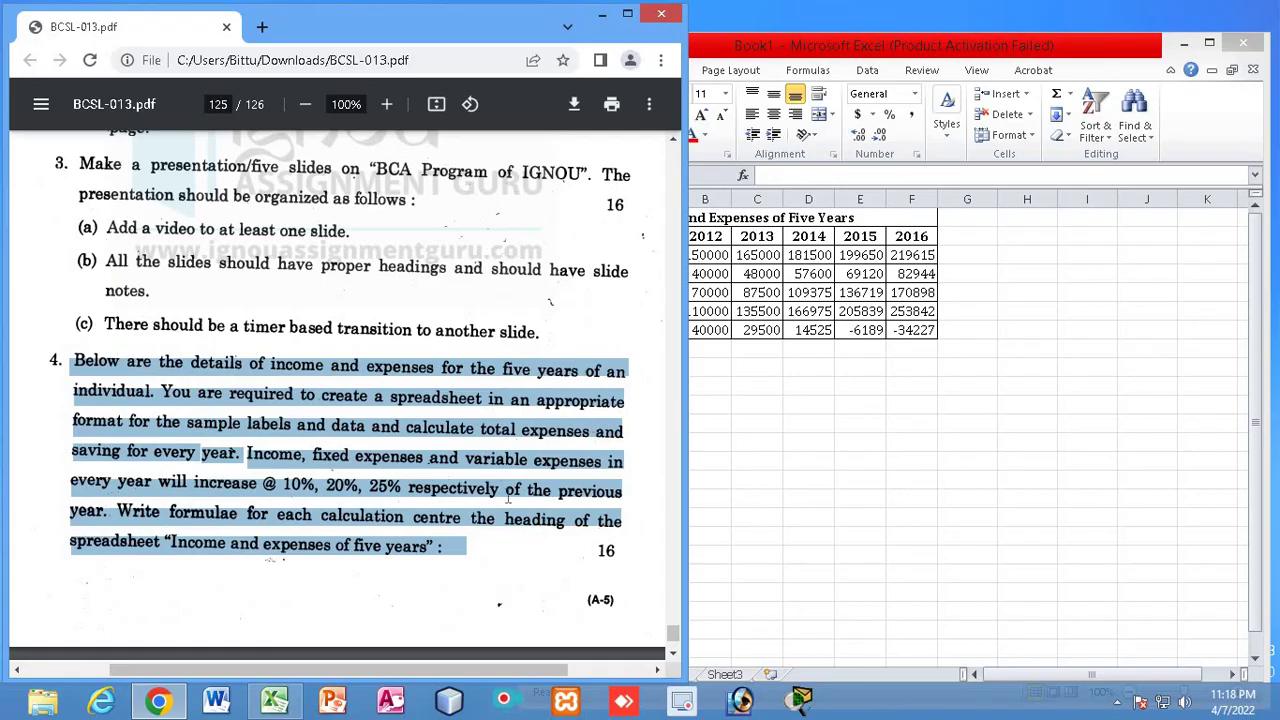
{"action": "scroll", "coordinate": [485, 490], "scroll_direction": "up", "scroll_amount": 1}
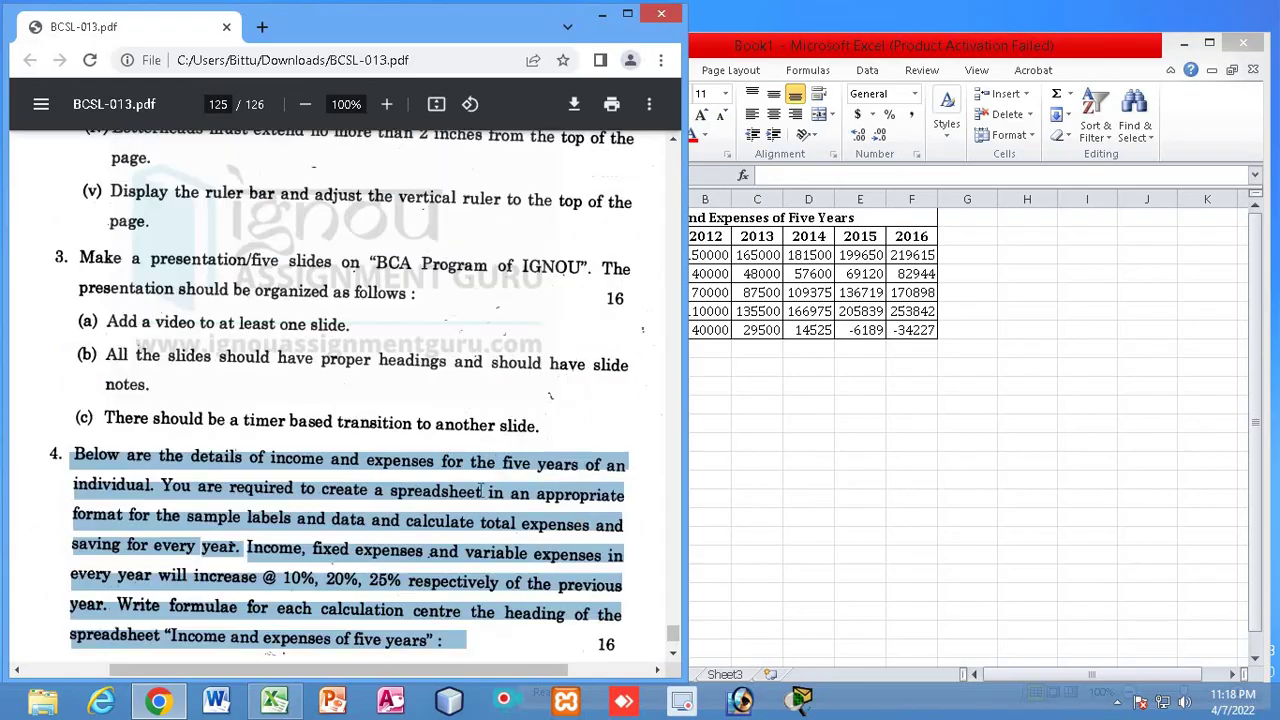
{"action": "scroll", "coordinate": [480, 490], "scroll_direction": "up", "scroll_amount": 8}
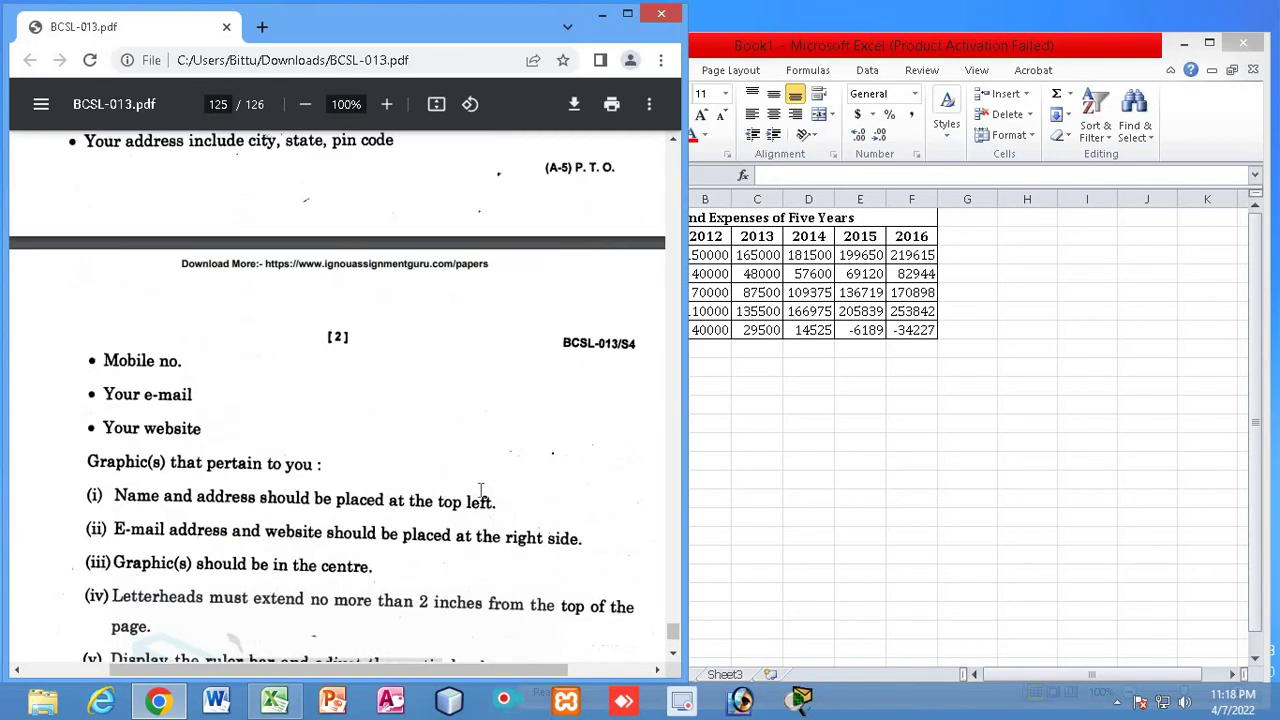
{"action": "scroll", "coordinate": [480, 490], "scroll_direction": "up", "scroll_amount": 1}
{"action": "scroll", "coordinate": [398, 500], "scroll_direction": "up", "scroll_amount": 4}
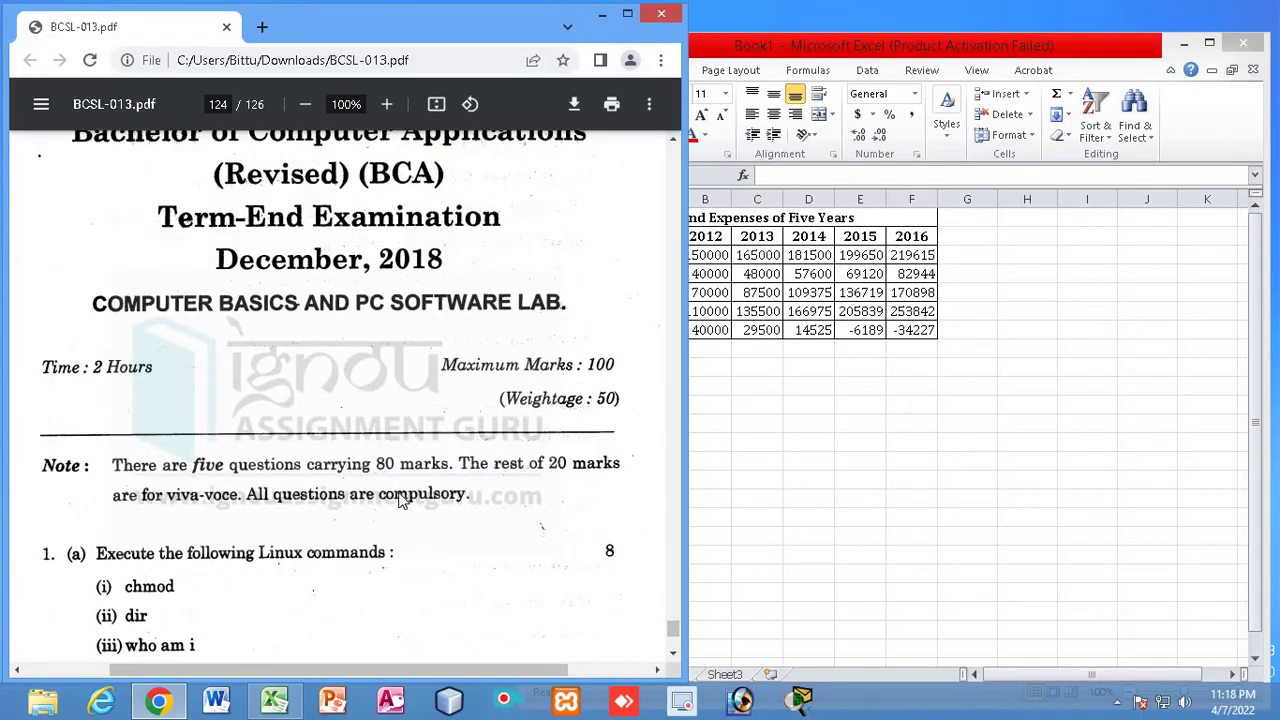
{"action": "scroll", "coordinate": [398, 500], "scroll_direction": "down", "scroll_amount": 6}
{"action": "scroll", "coordinate": [398, 500], "scroll_direction": "up", "scroll_amount": 10}
{"action": "scroll", "coordinate": [400, 500], "scroll_direction": "up", "scroll_amount": 12}
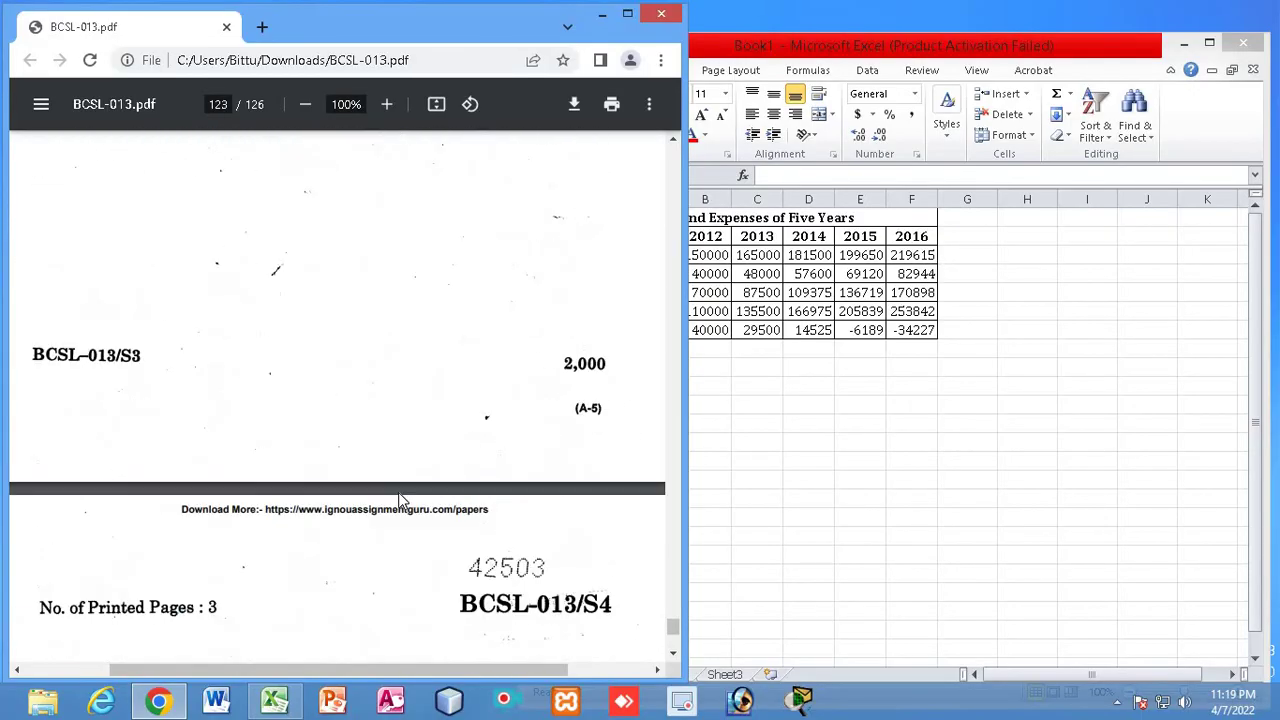